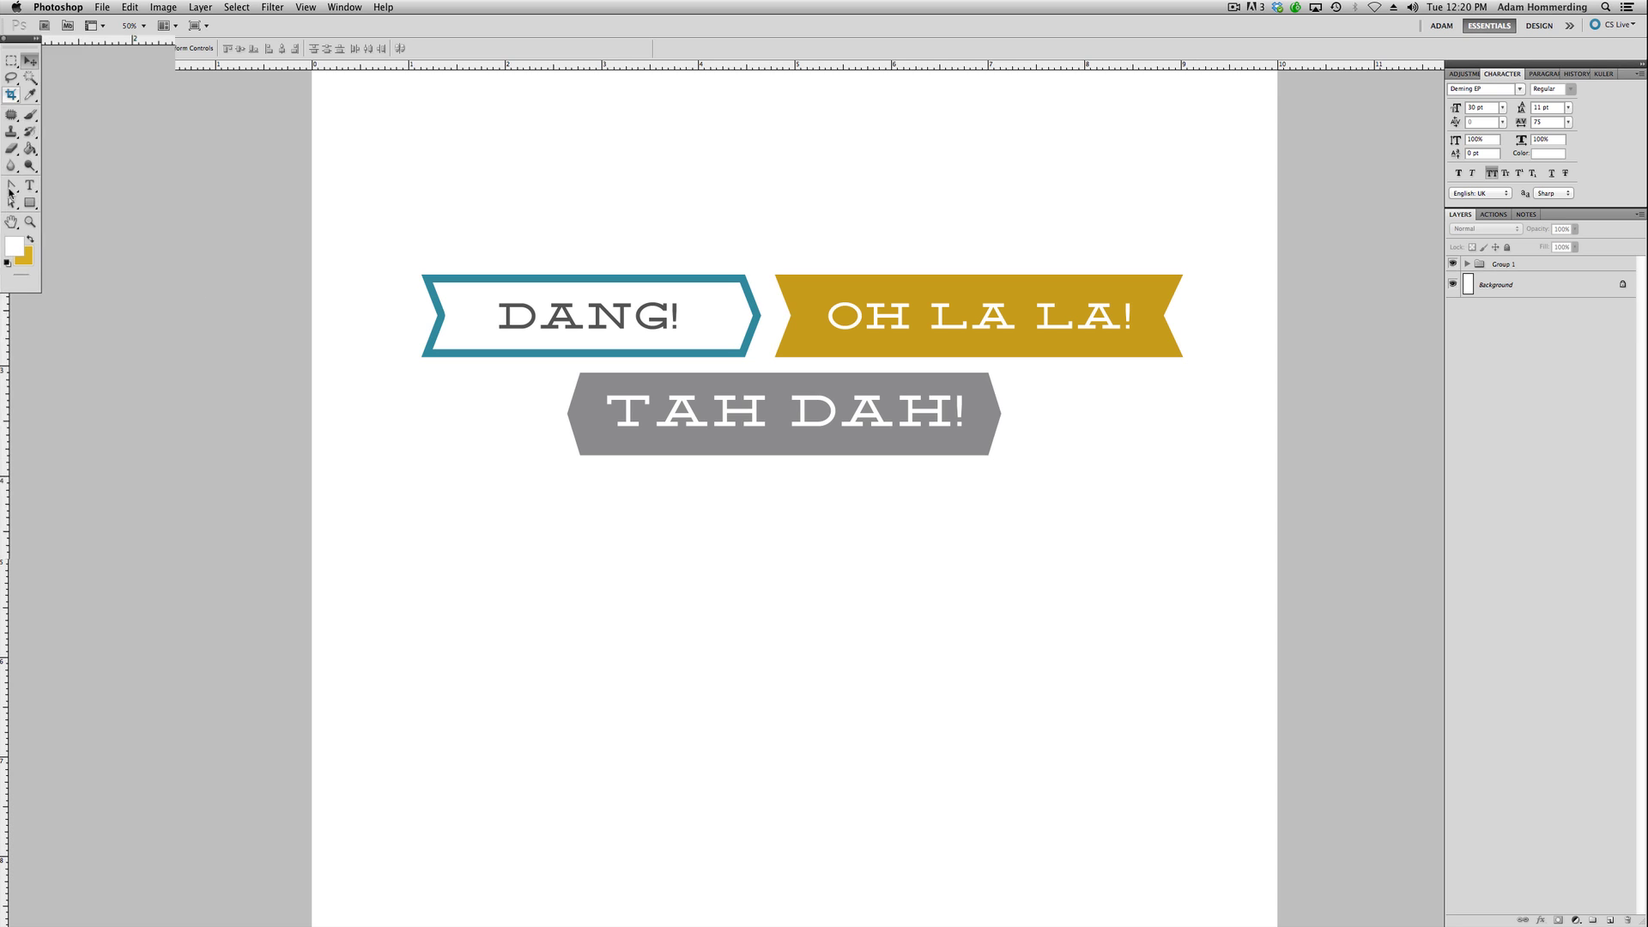
left_click(11, 197)
left_click(79, 317)
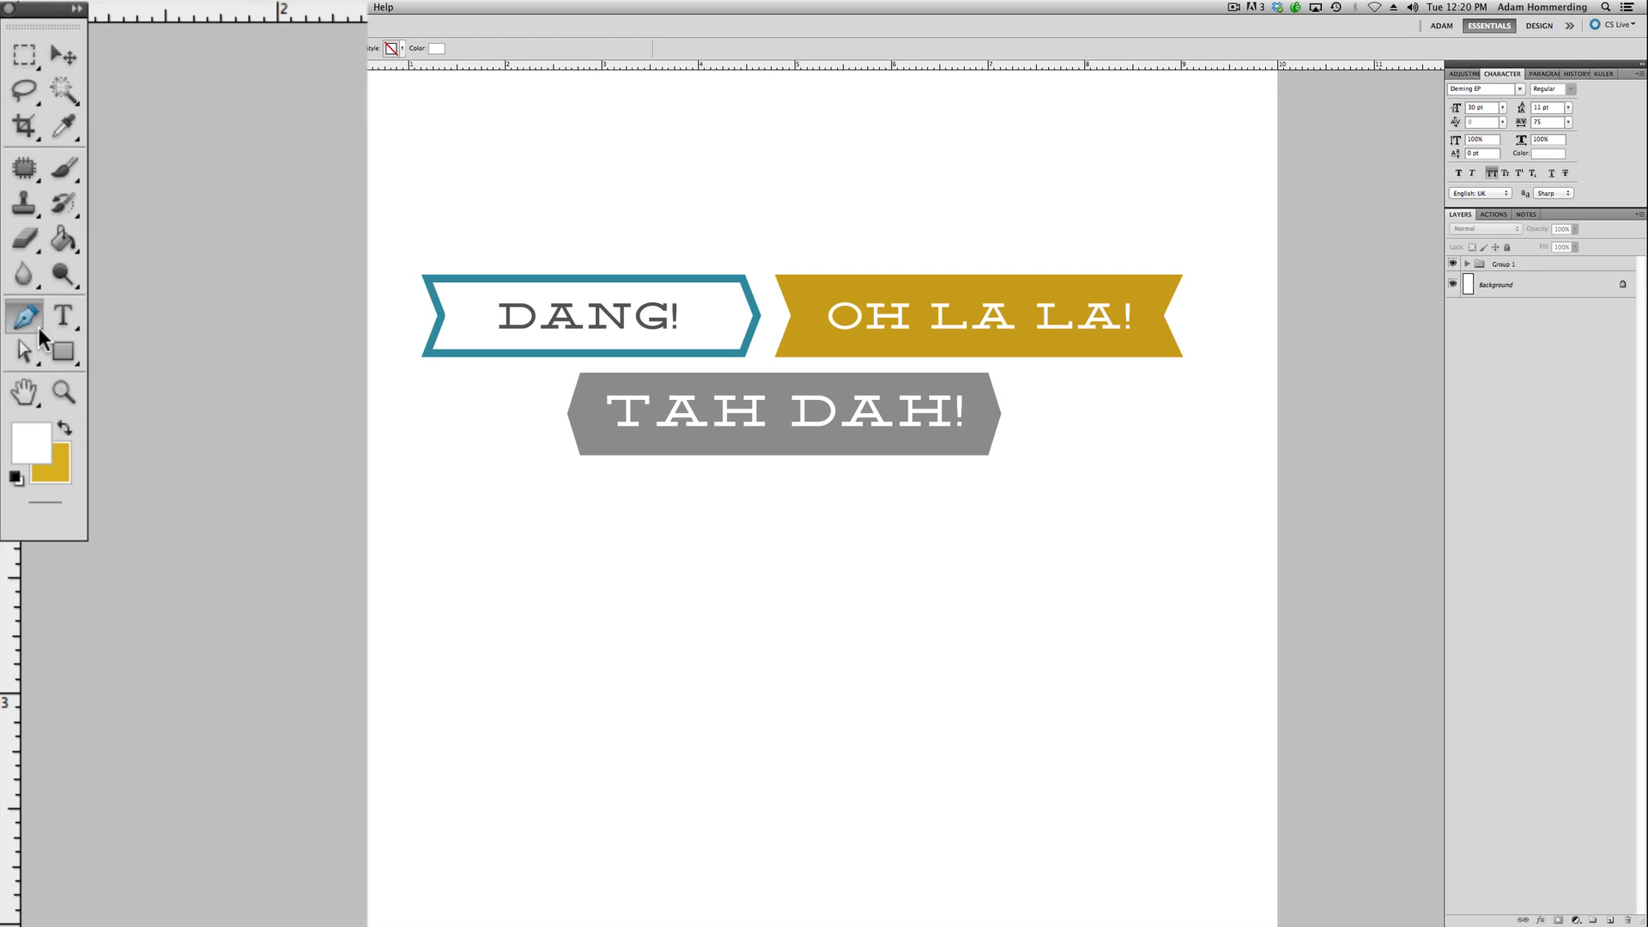
left_click_drag(35, 324, 225, 426)
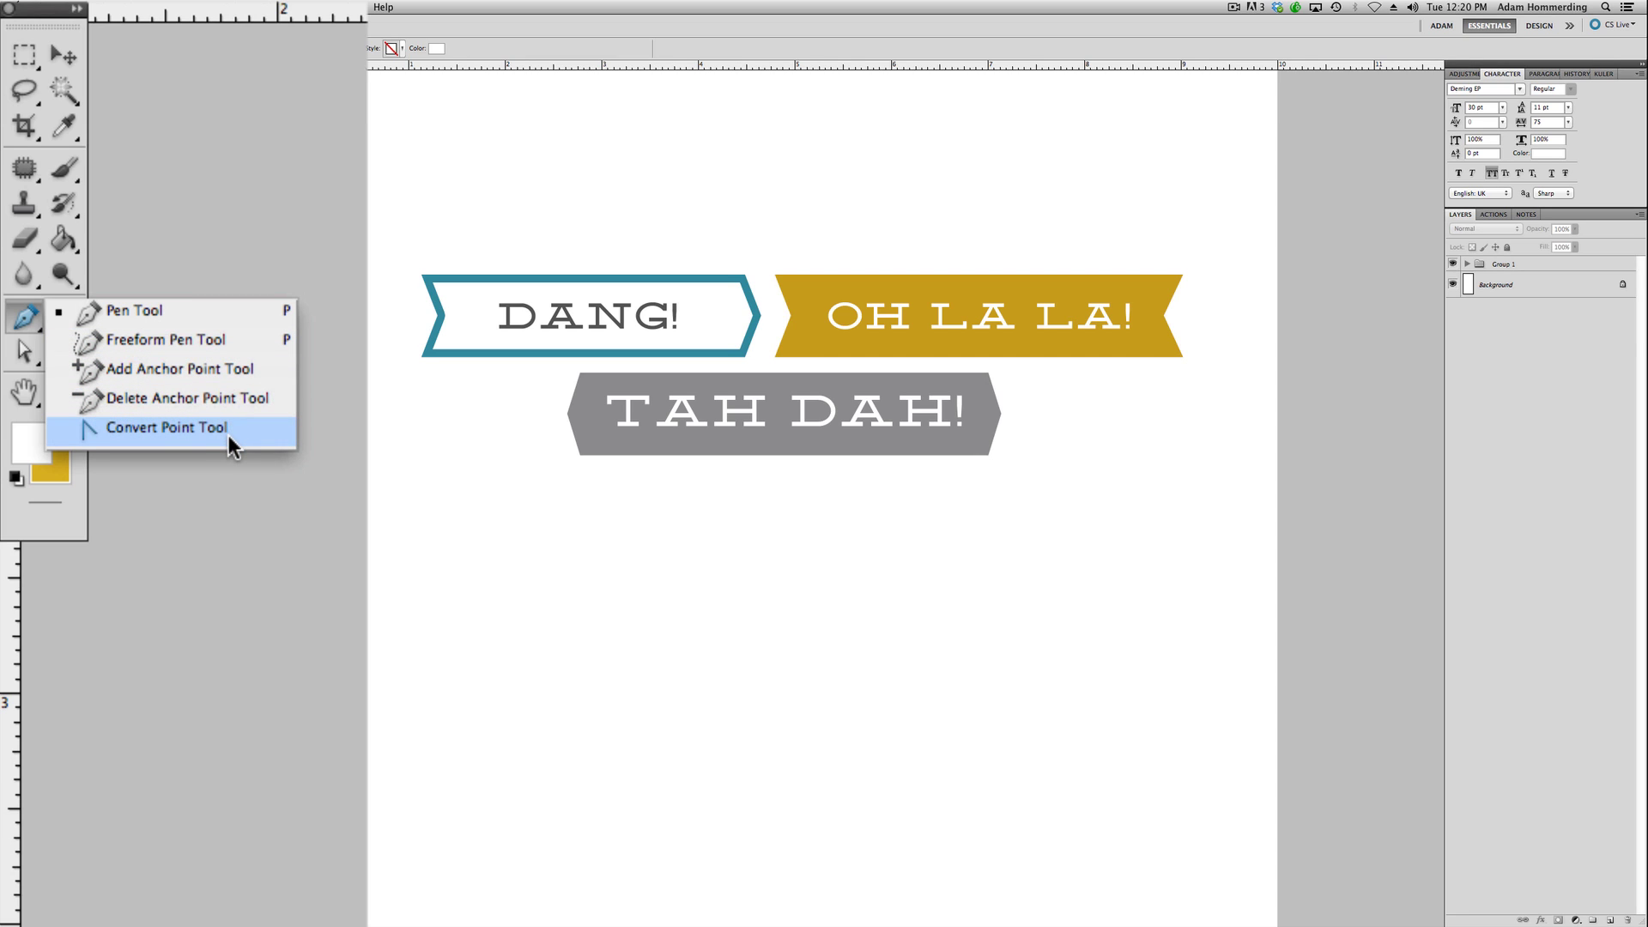
mouse_move(228, 435)
left_mouse_down()
mouse_move(227, 400)
mouse_move(225, 426)
left_mouse_up()
left_click(17, 355)
left_click_drag(13, 359, 82, 378)
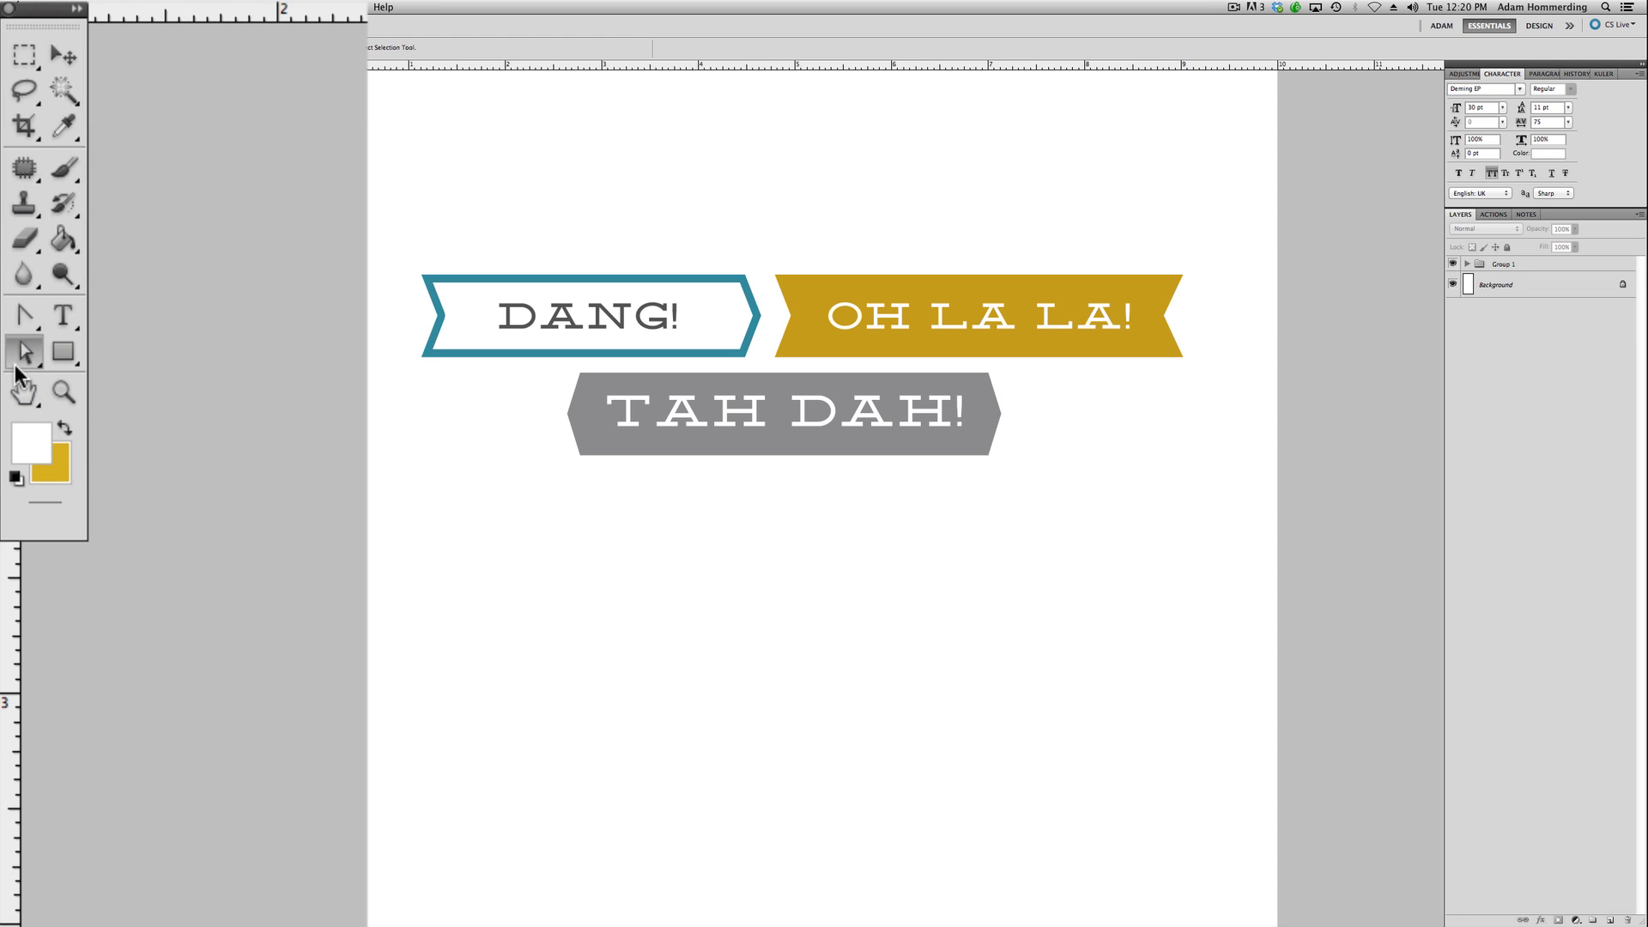
Activate the Rectangle tool and set its fill color to the gold sampled from the "OH LA LA!" banner.
left_click_drag(70, 352, 191, 354)
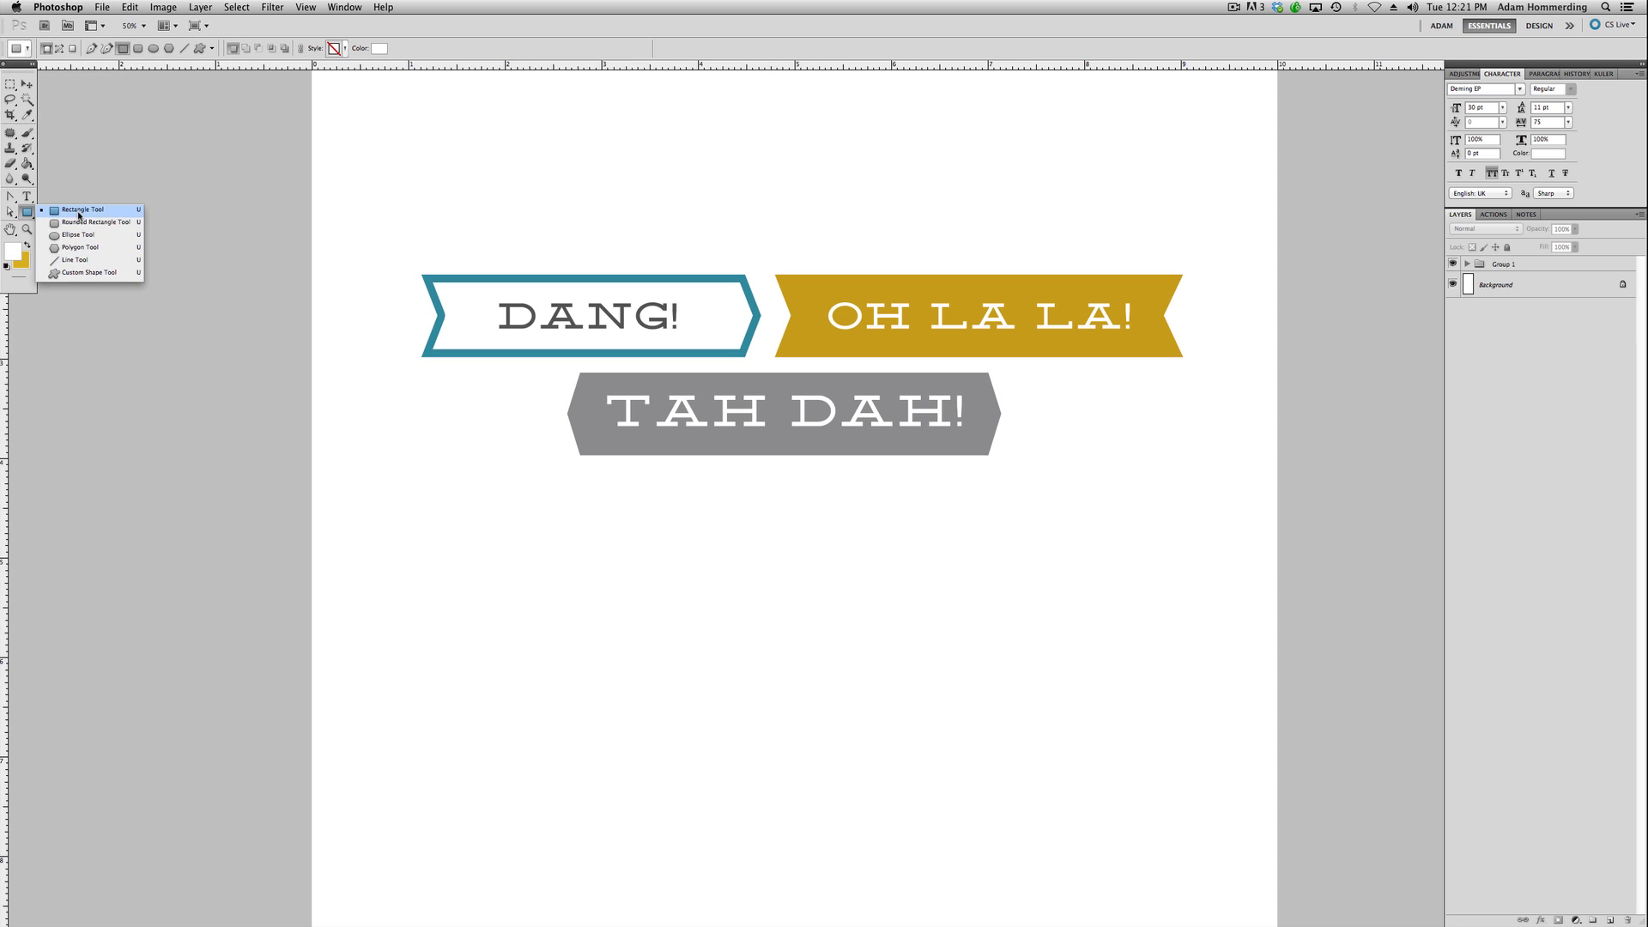
left_click(79, 216)
left_click(379, 48)
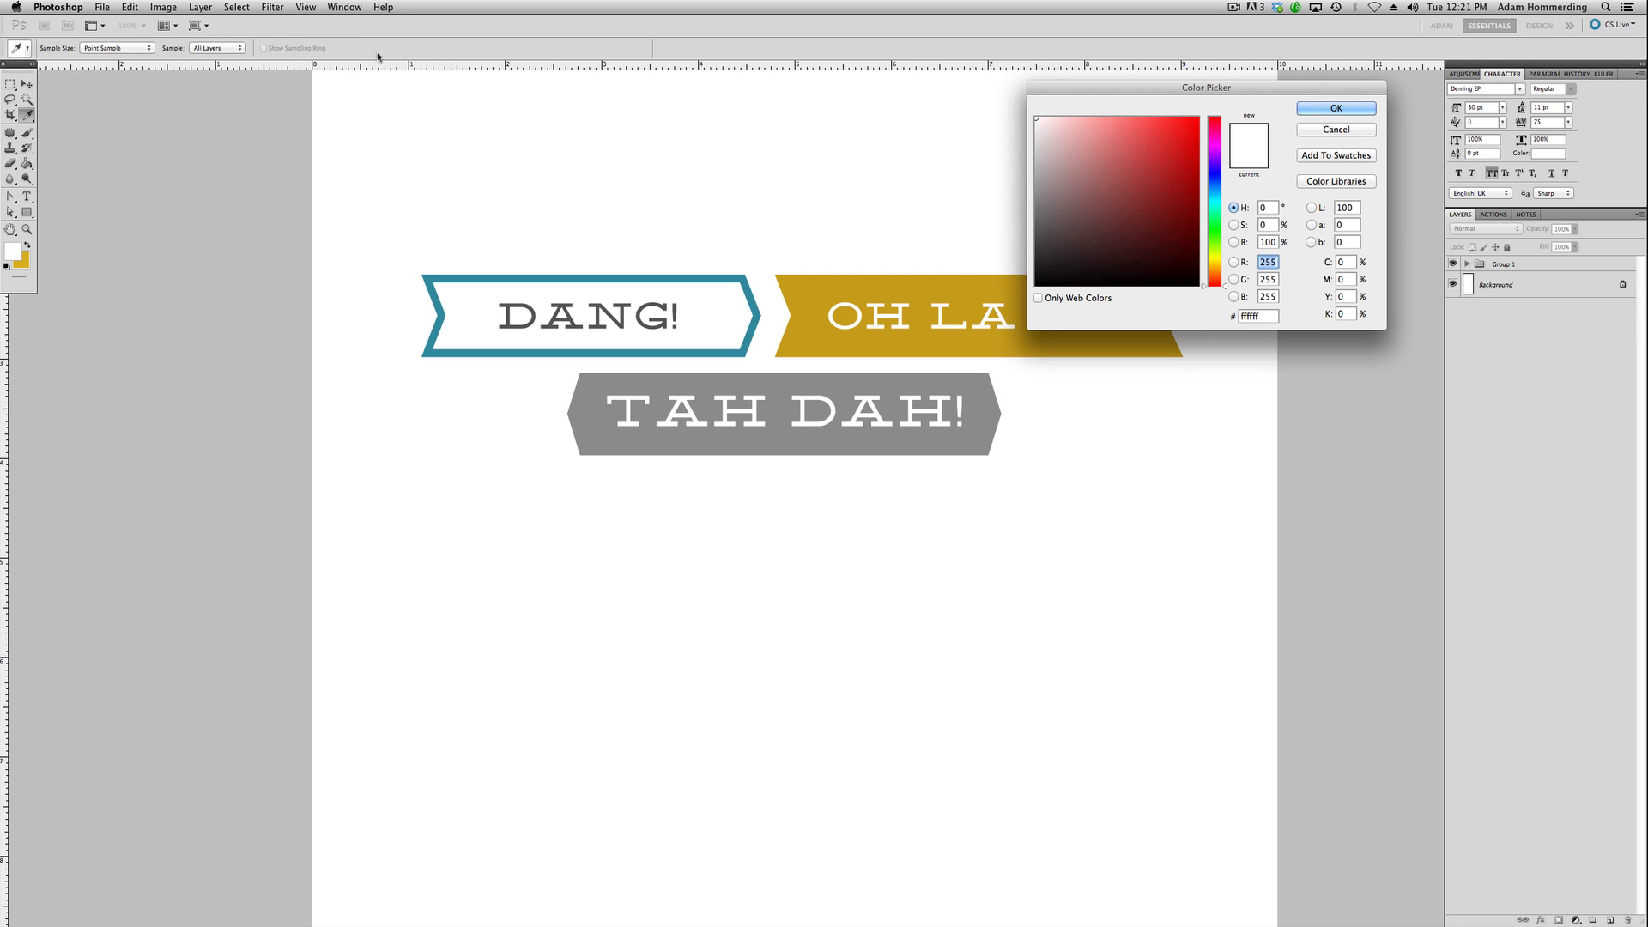
left_click(811, 295)
left_click(1336, 109)
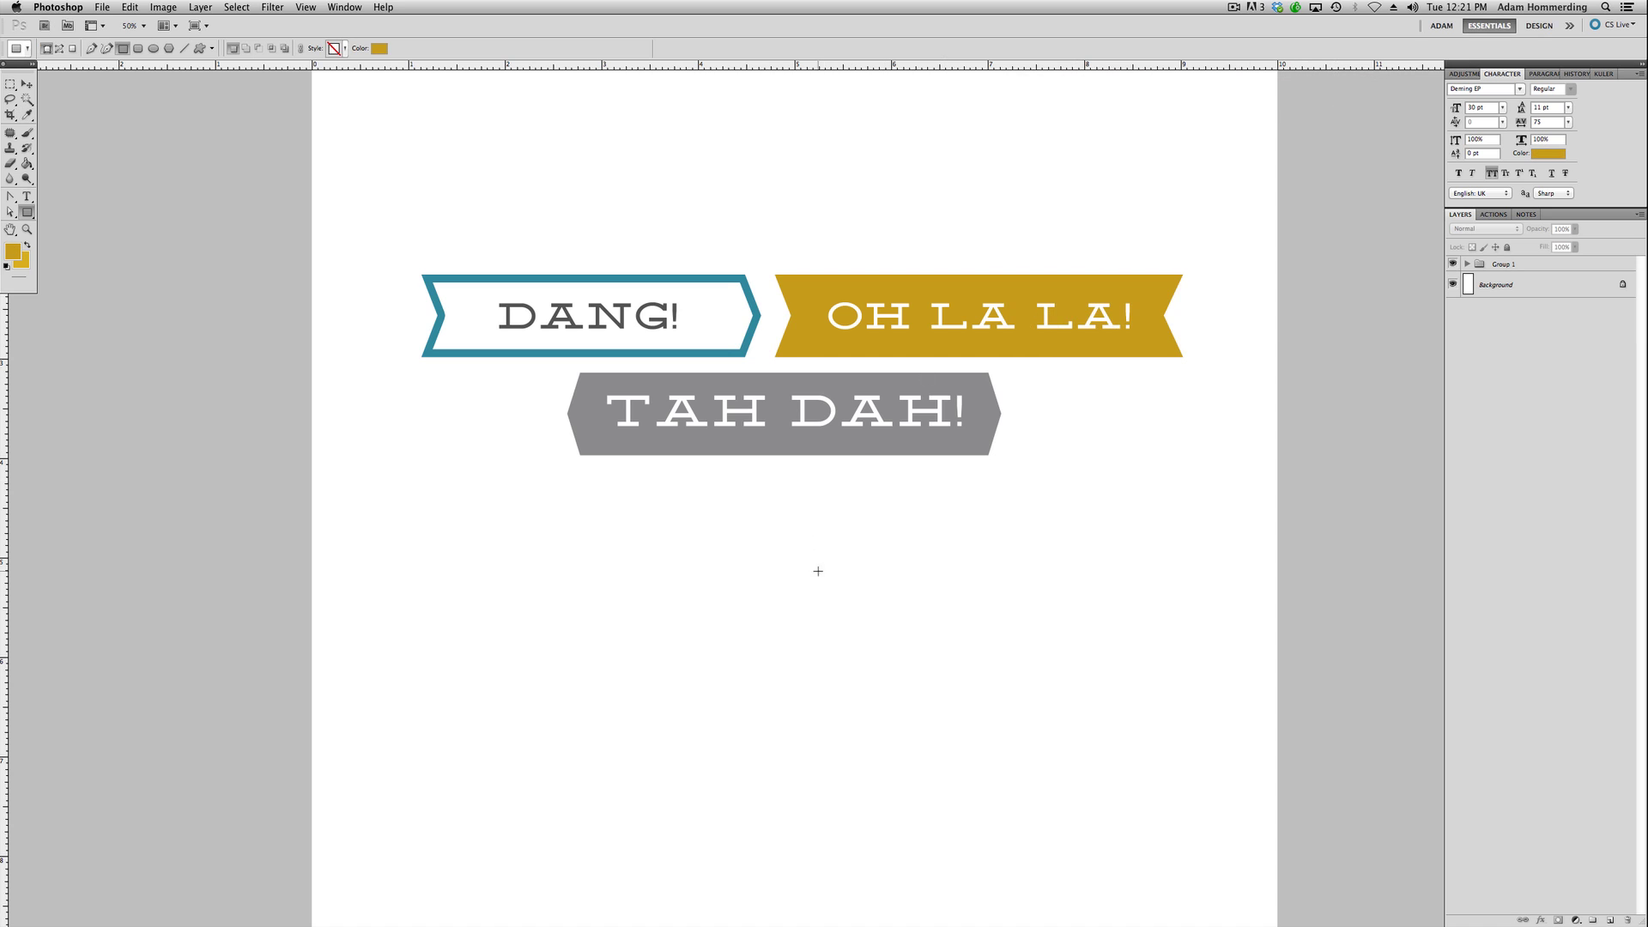
Draw a gold rectangle about 4.9 by 0.8 ruler units in the blank area below the existing banners.
left_click_drag(784, 817, 761, 378)
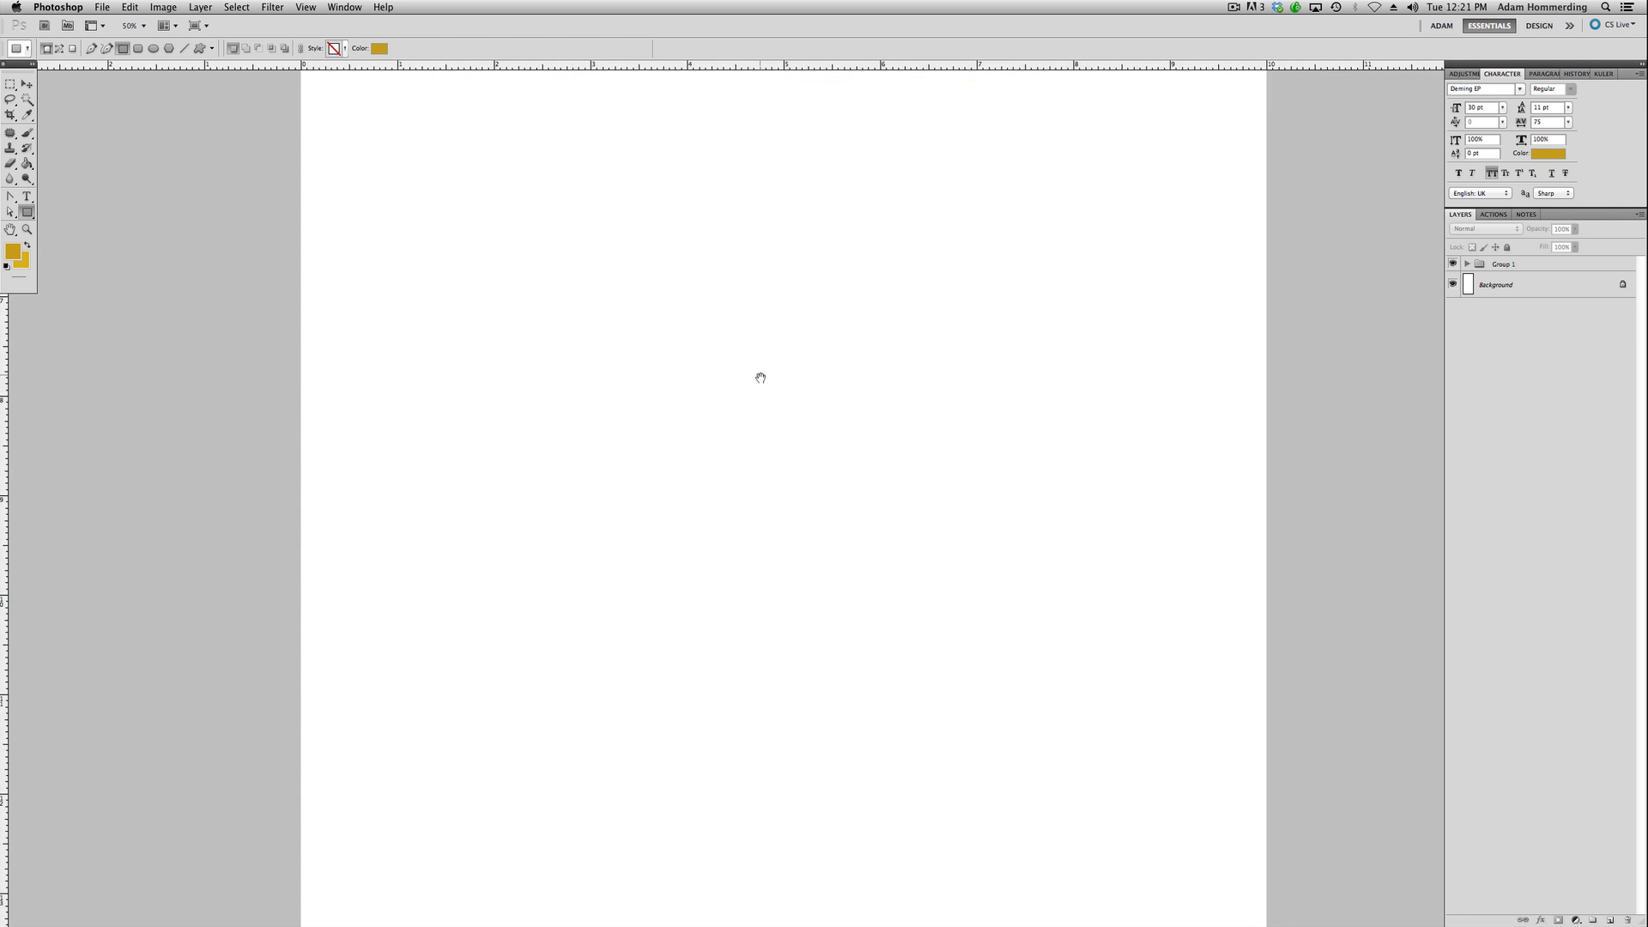
left_click_drag(718, 198, 698, 247)
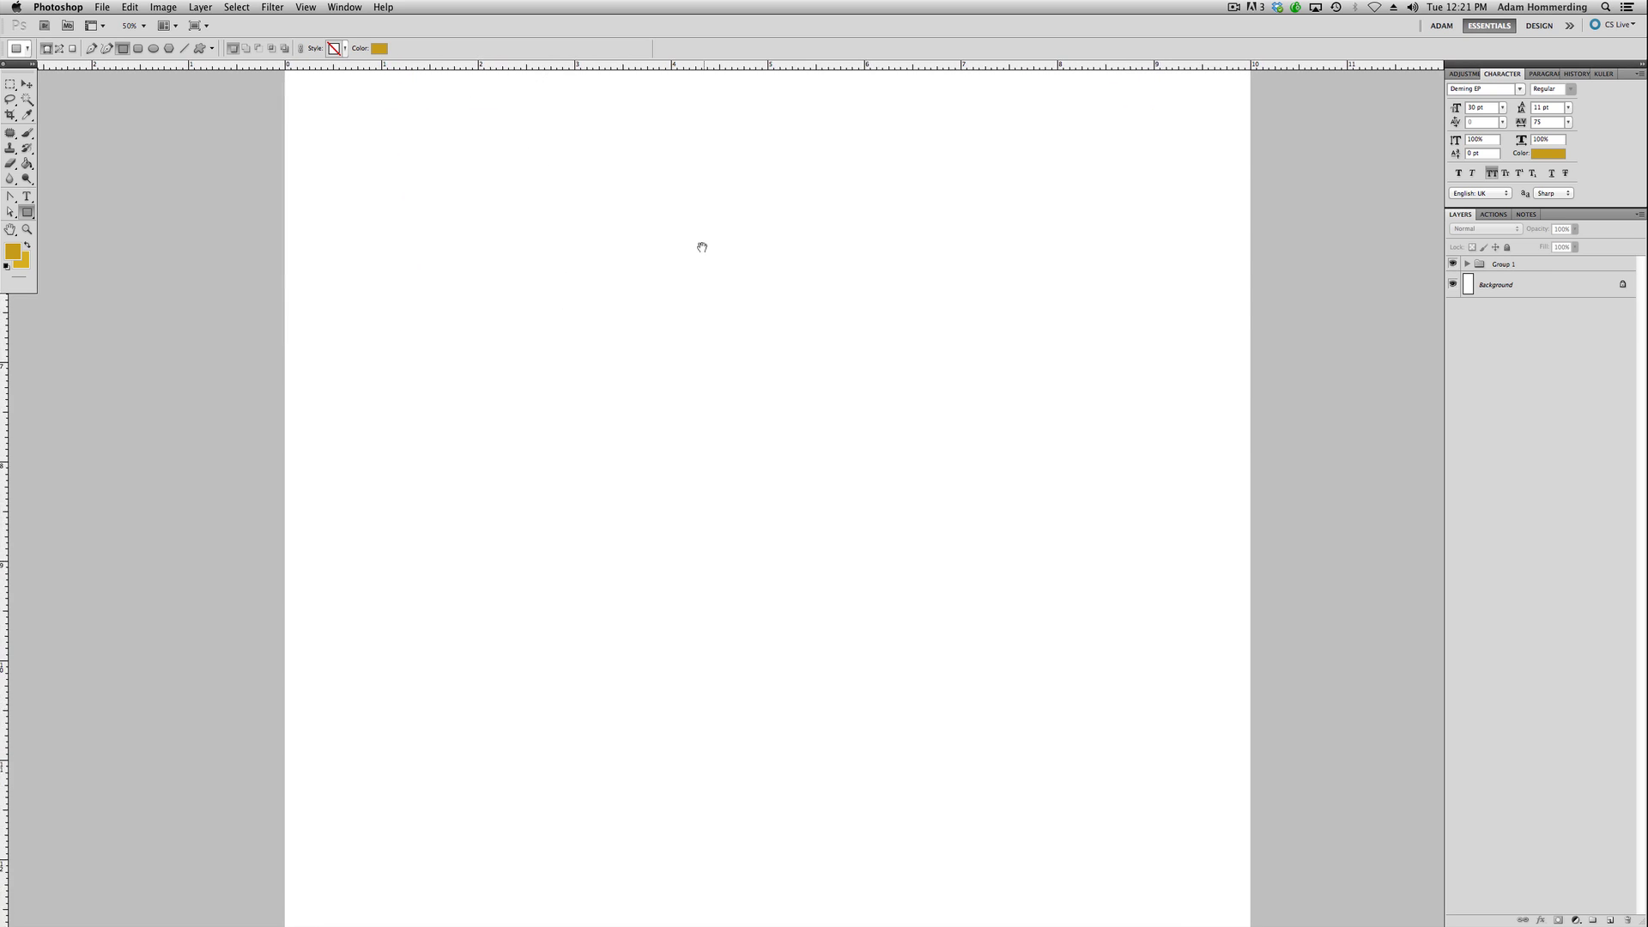
left_click_drag(482, 271, 953, 352)
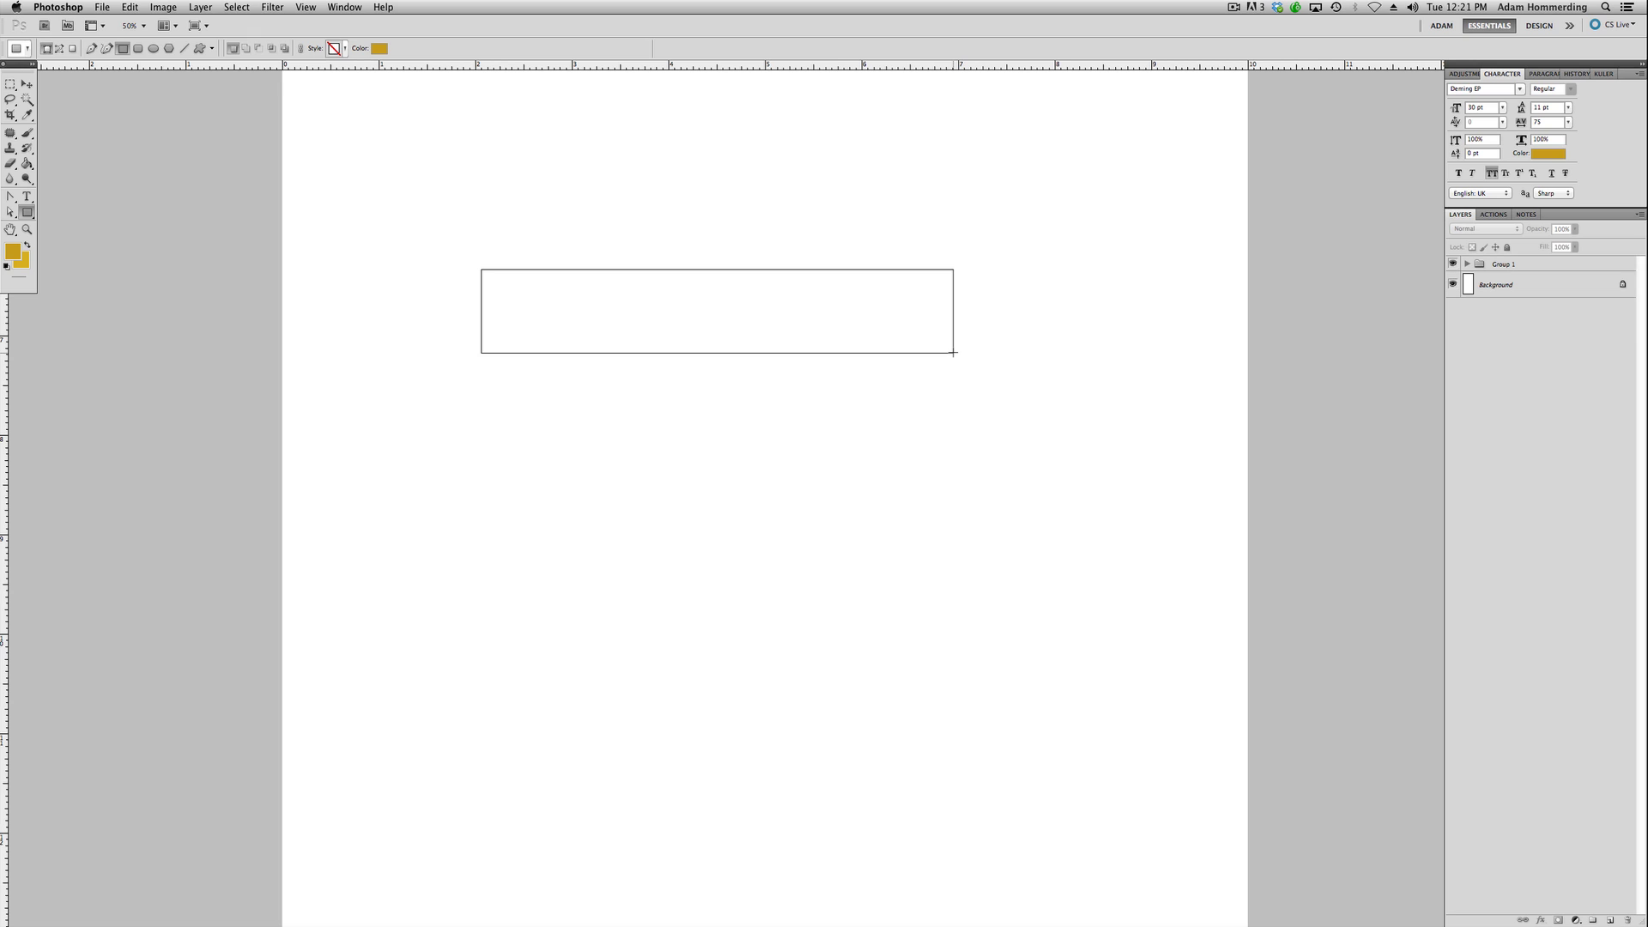
left_click_drag(953, 353, 953, 349)
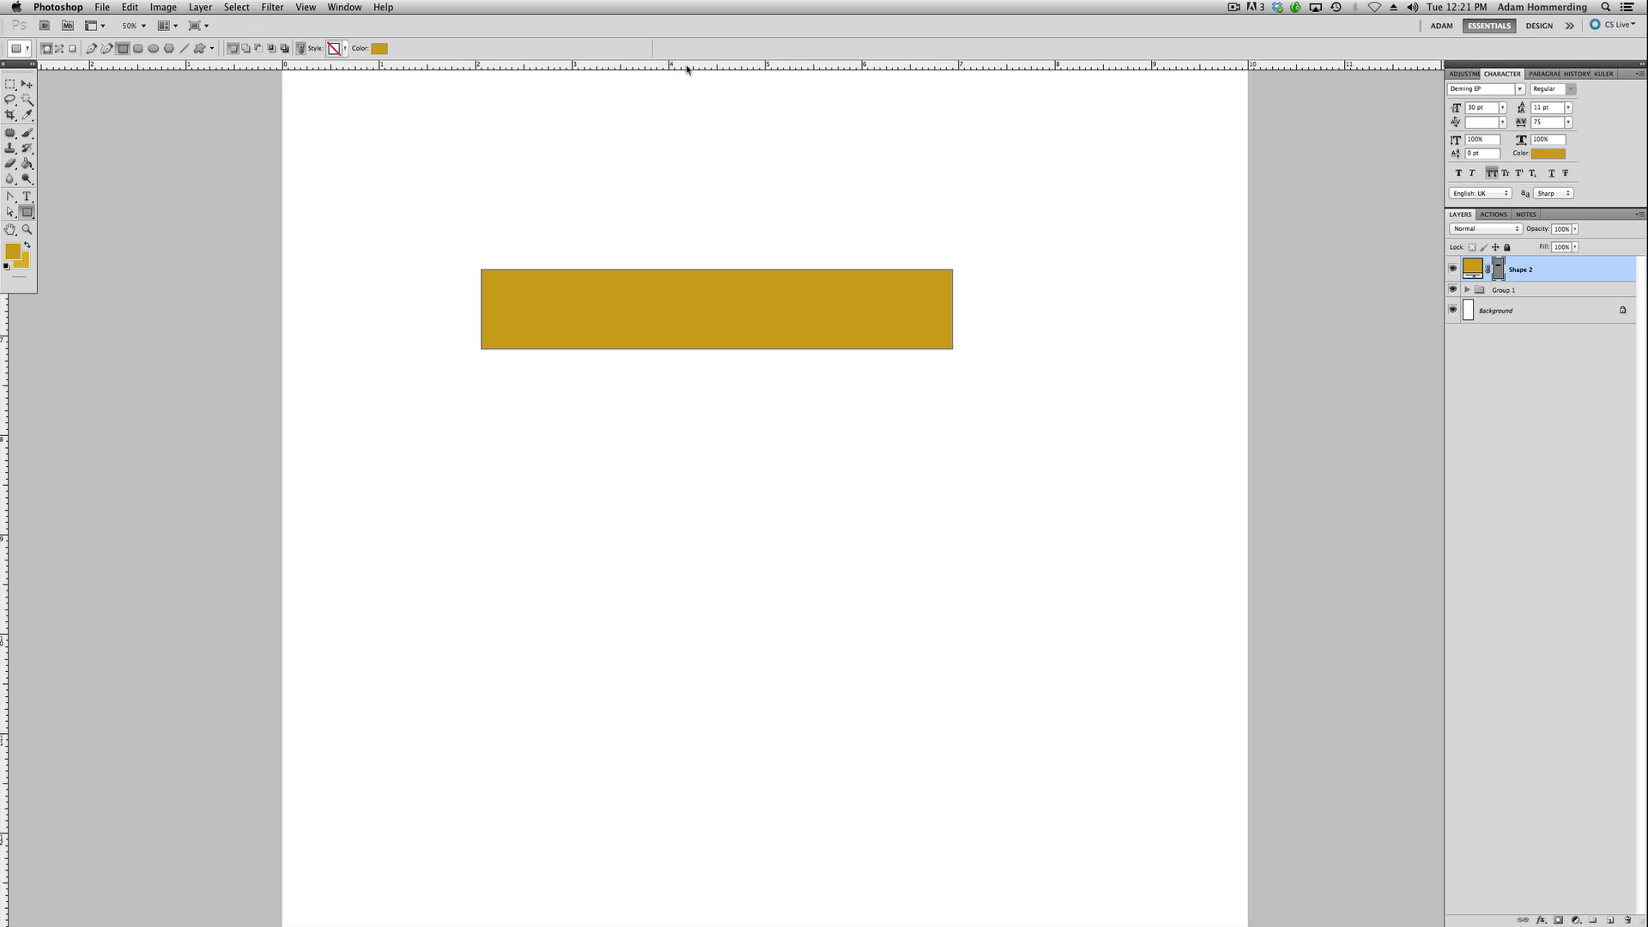
Place a horizontal guide through the vertical center of the gold rectangle.
left_click_drag(697, 67, 692, 65)
left_click(26, 84)
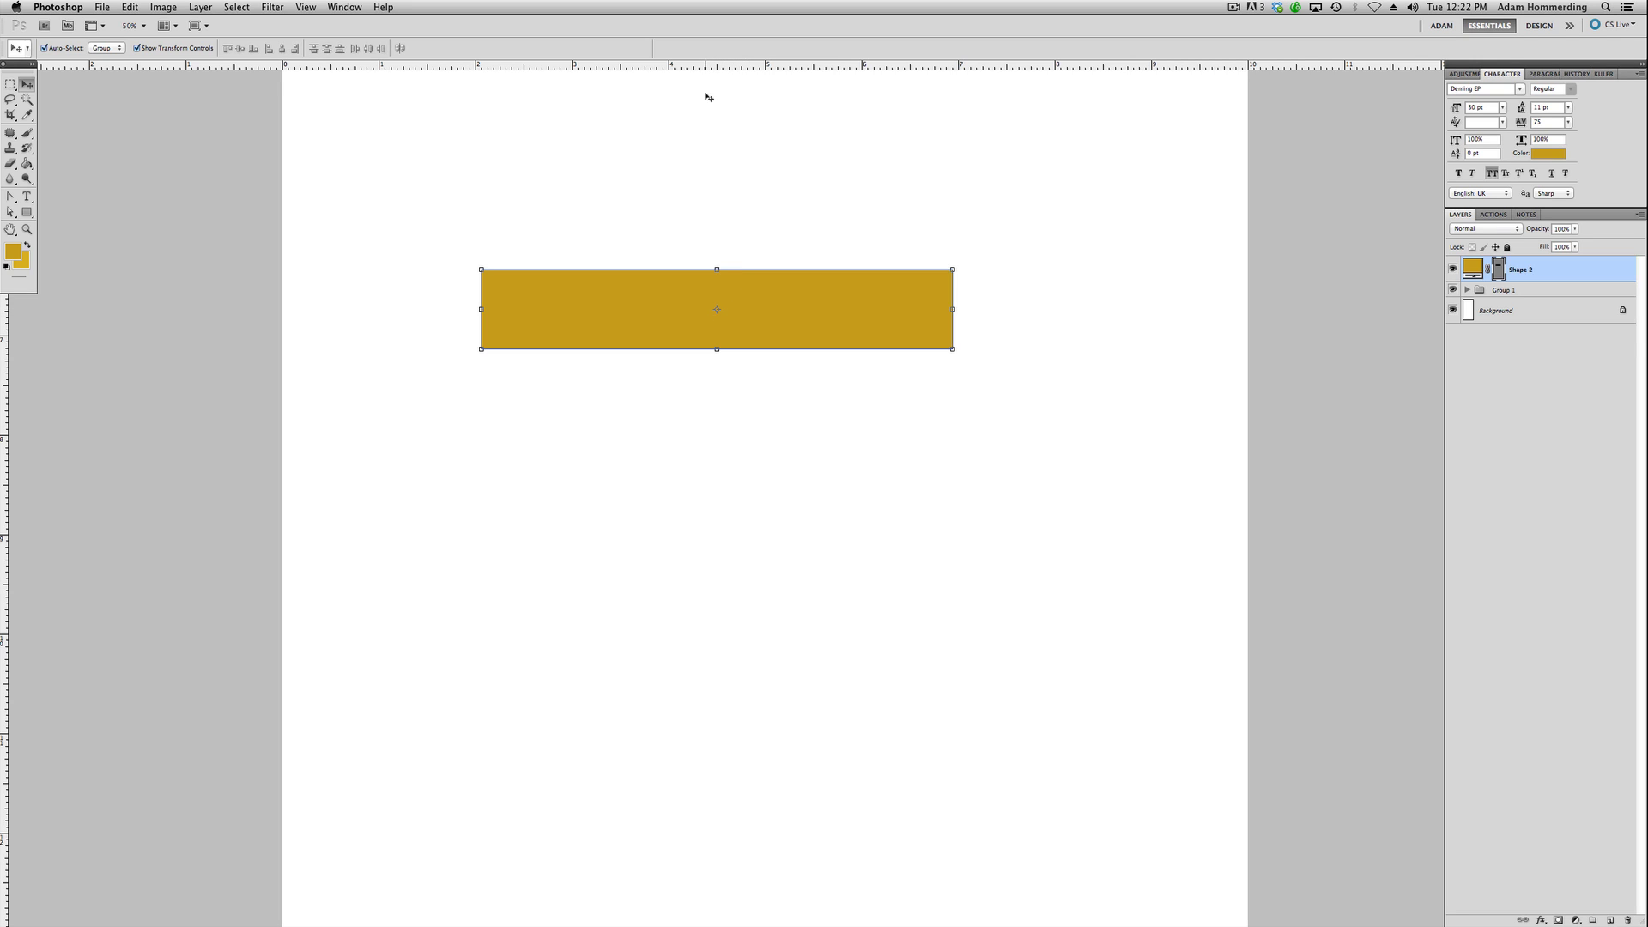
left_click(306, 7)
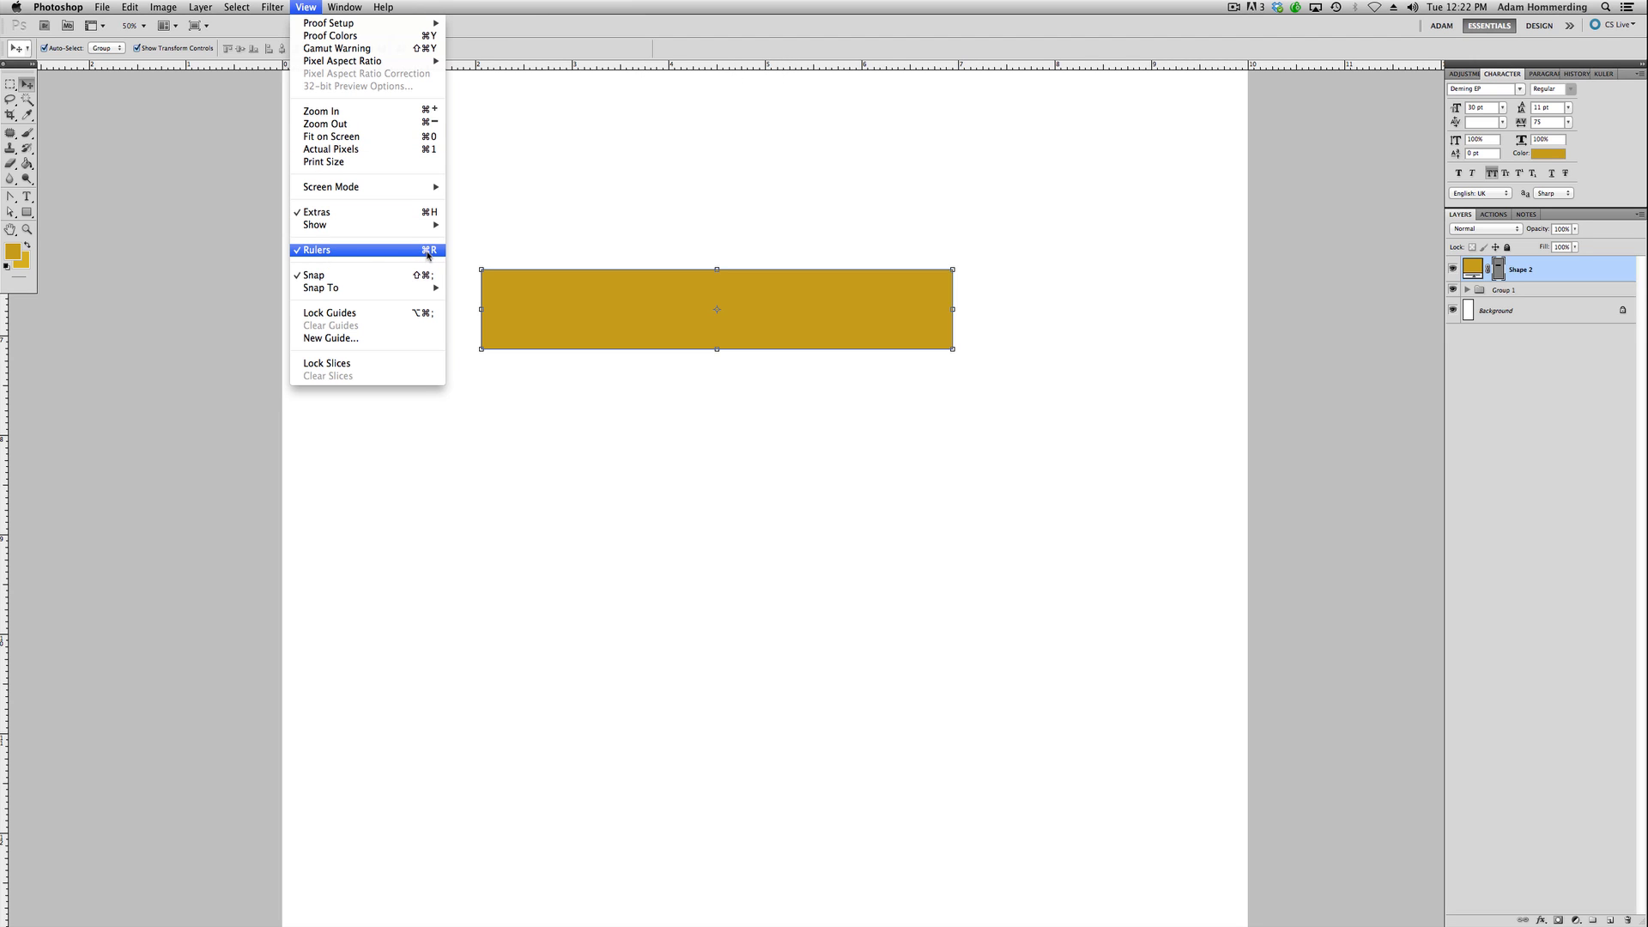
left_click(721, 153)
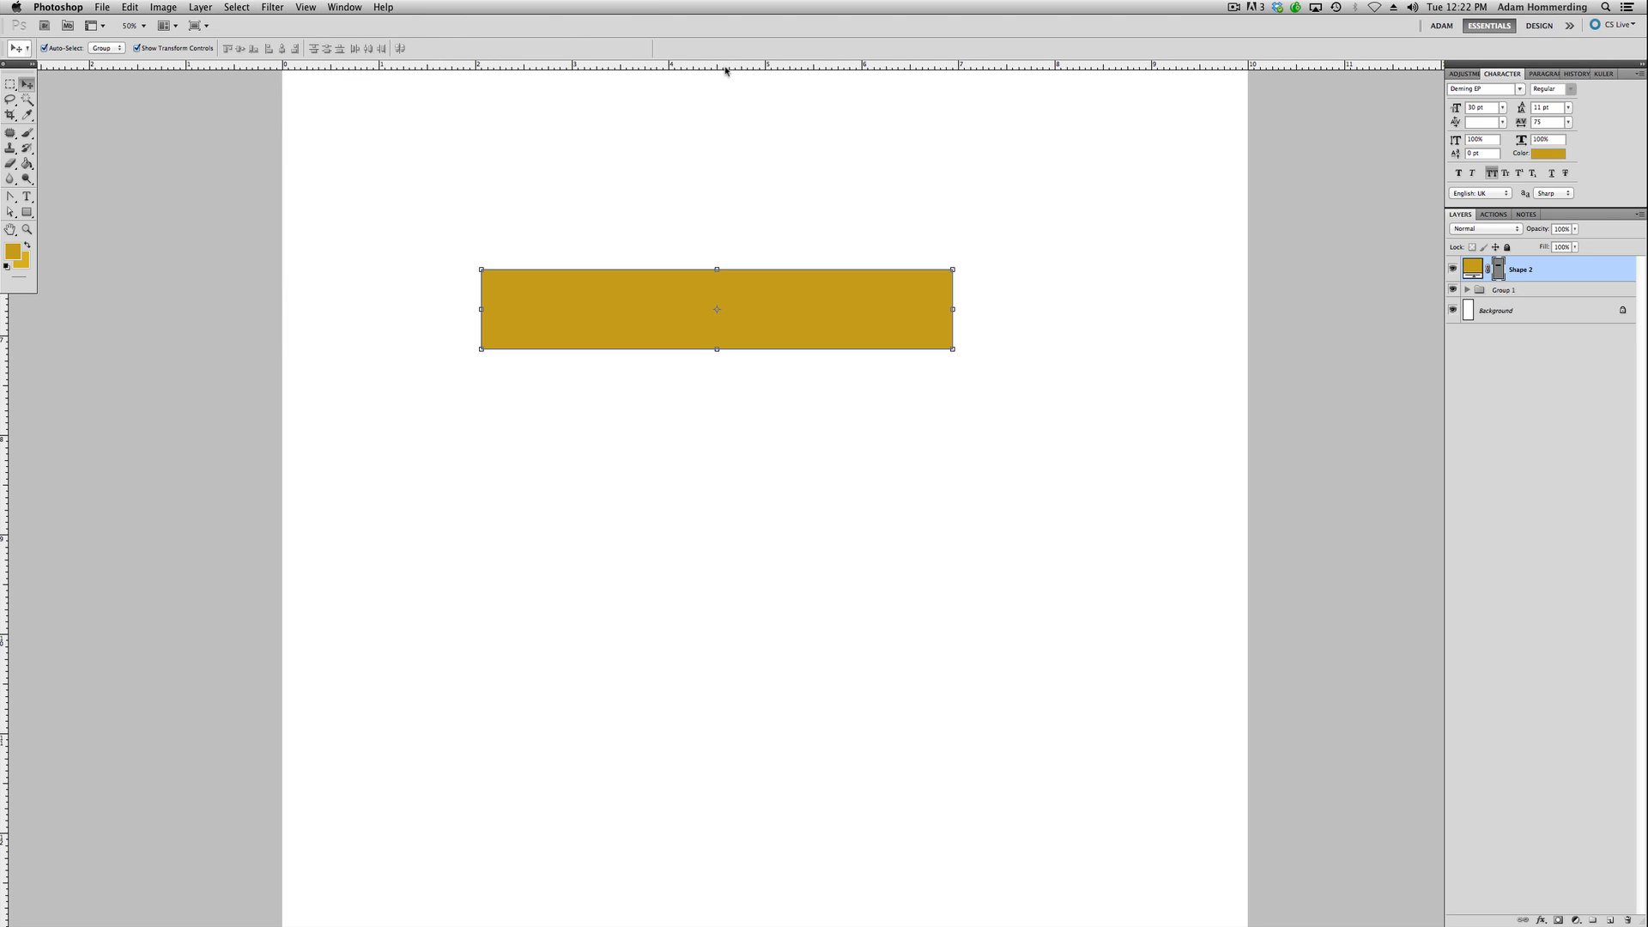
left_click_drag(725, 68, 727, 306)
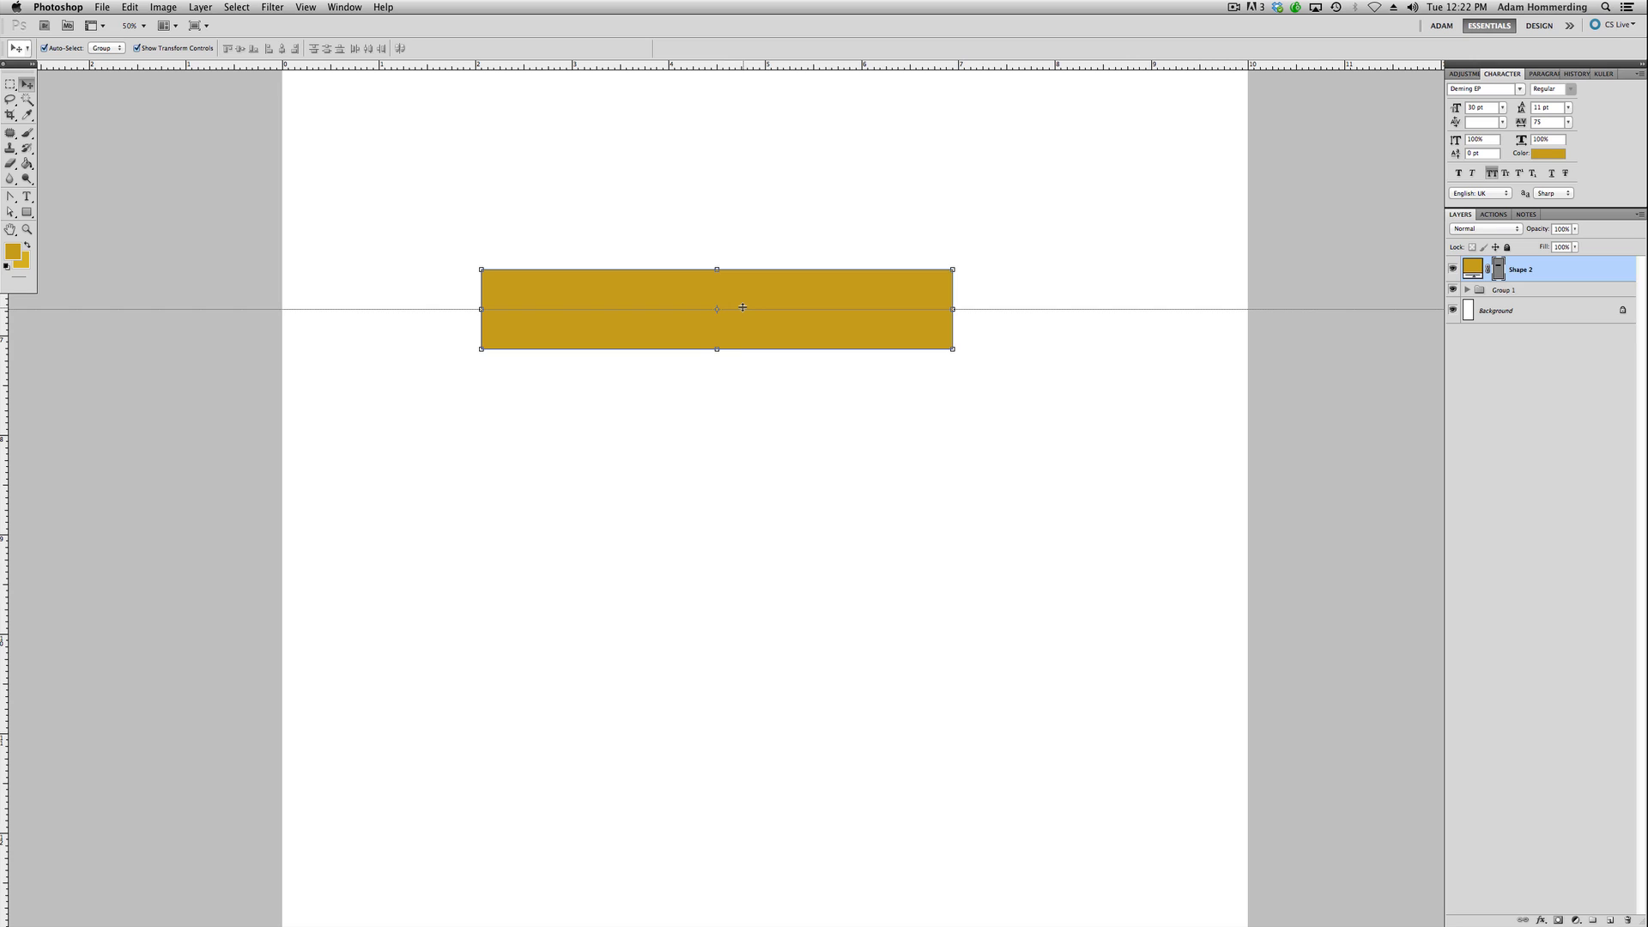
left_click_drag(743, 308, 743, 309)
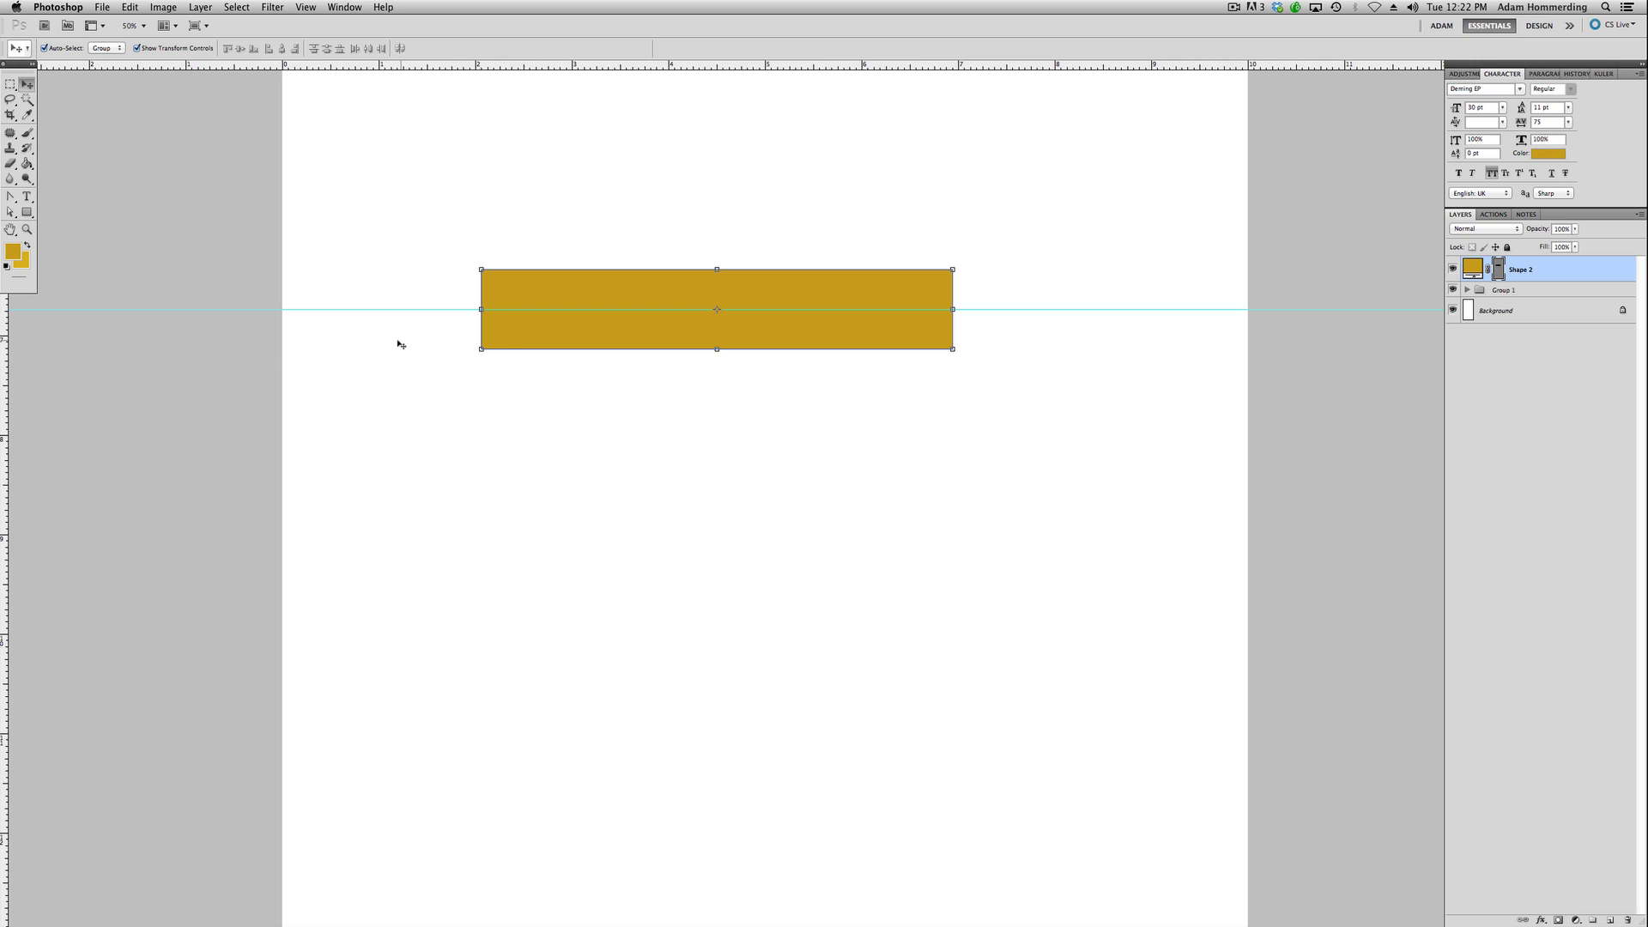
Add anchor points with the Add Anchor Point tool where the guide crosses the rectangle's left and right edges.
left_click(10, 196)
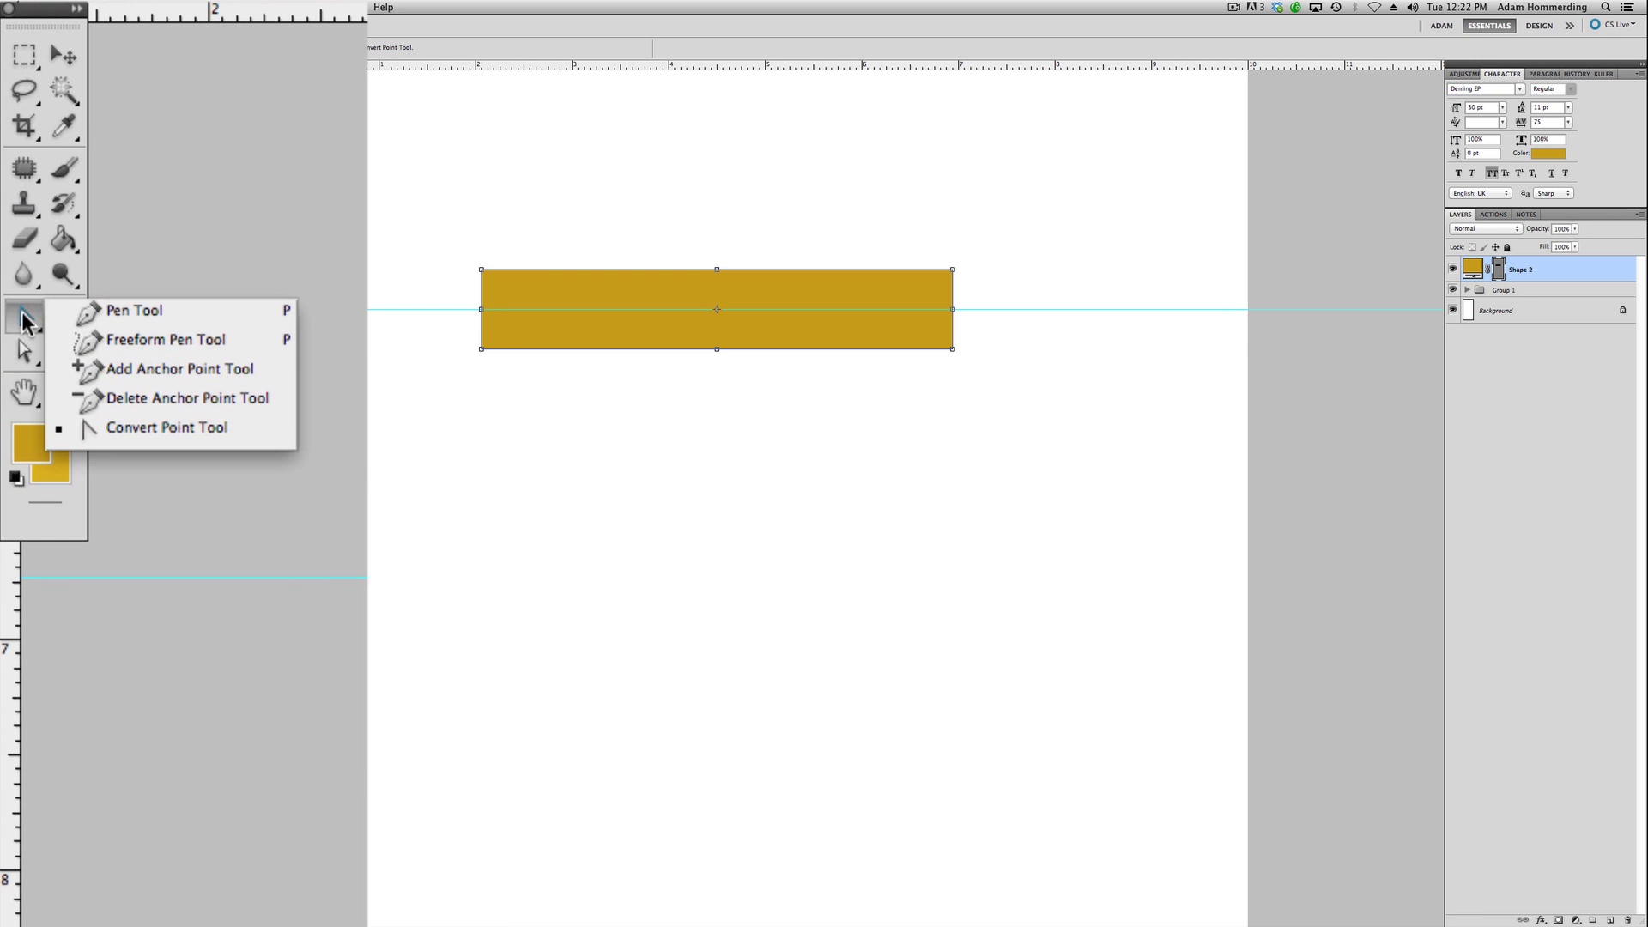
left_click(100, 369)
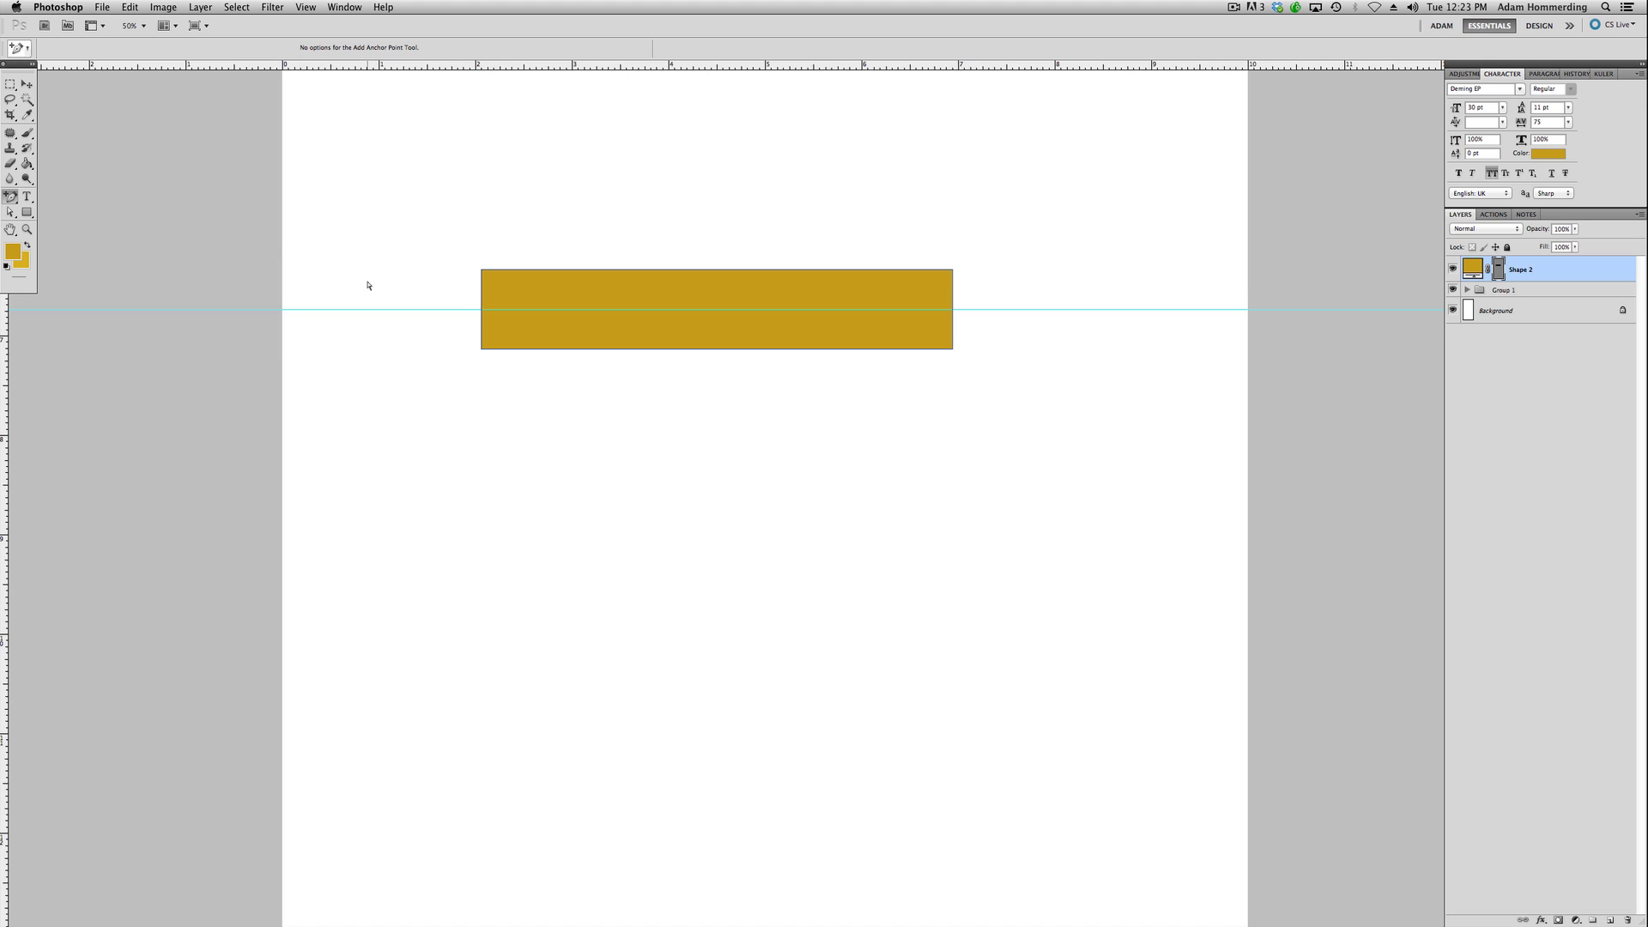
key("super+alt+0")
left_click_drag(405, 368, 816, 714)
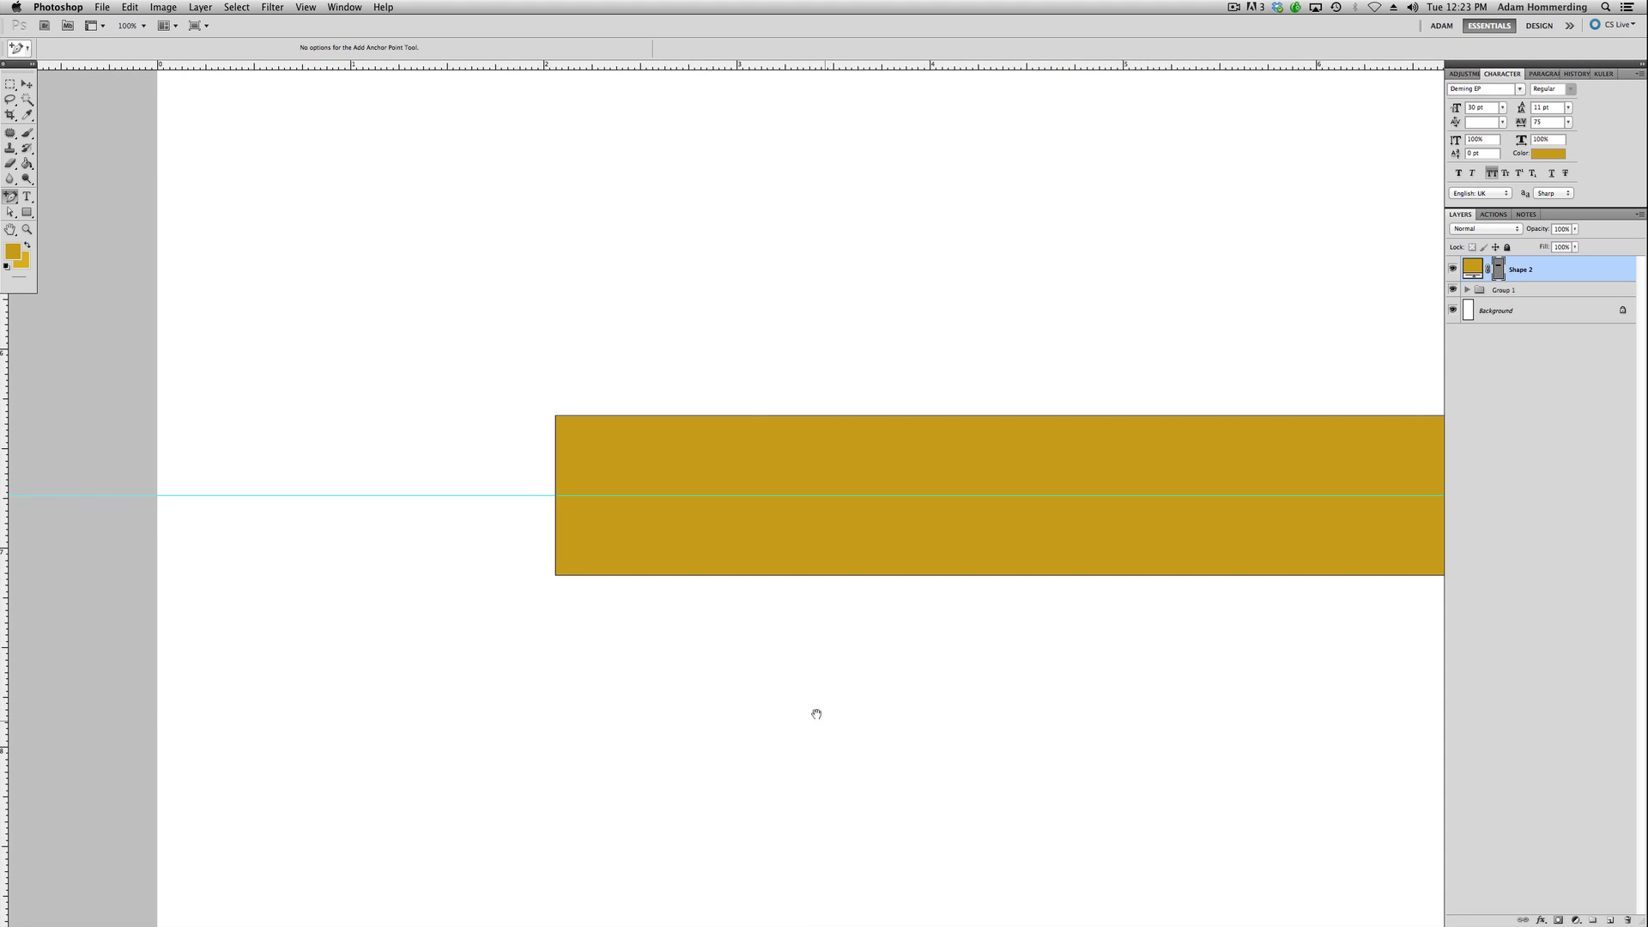
key("super+plus")
left_click_drag(515, 578, 653, 575)
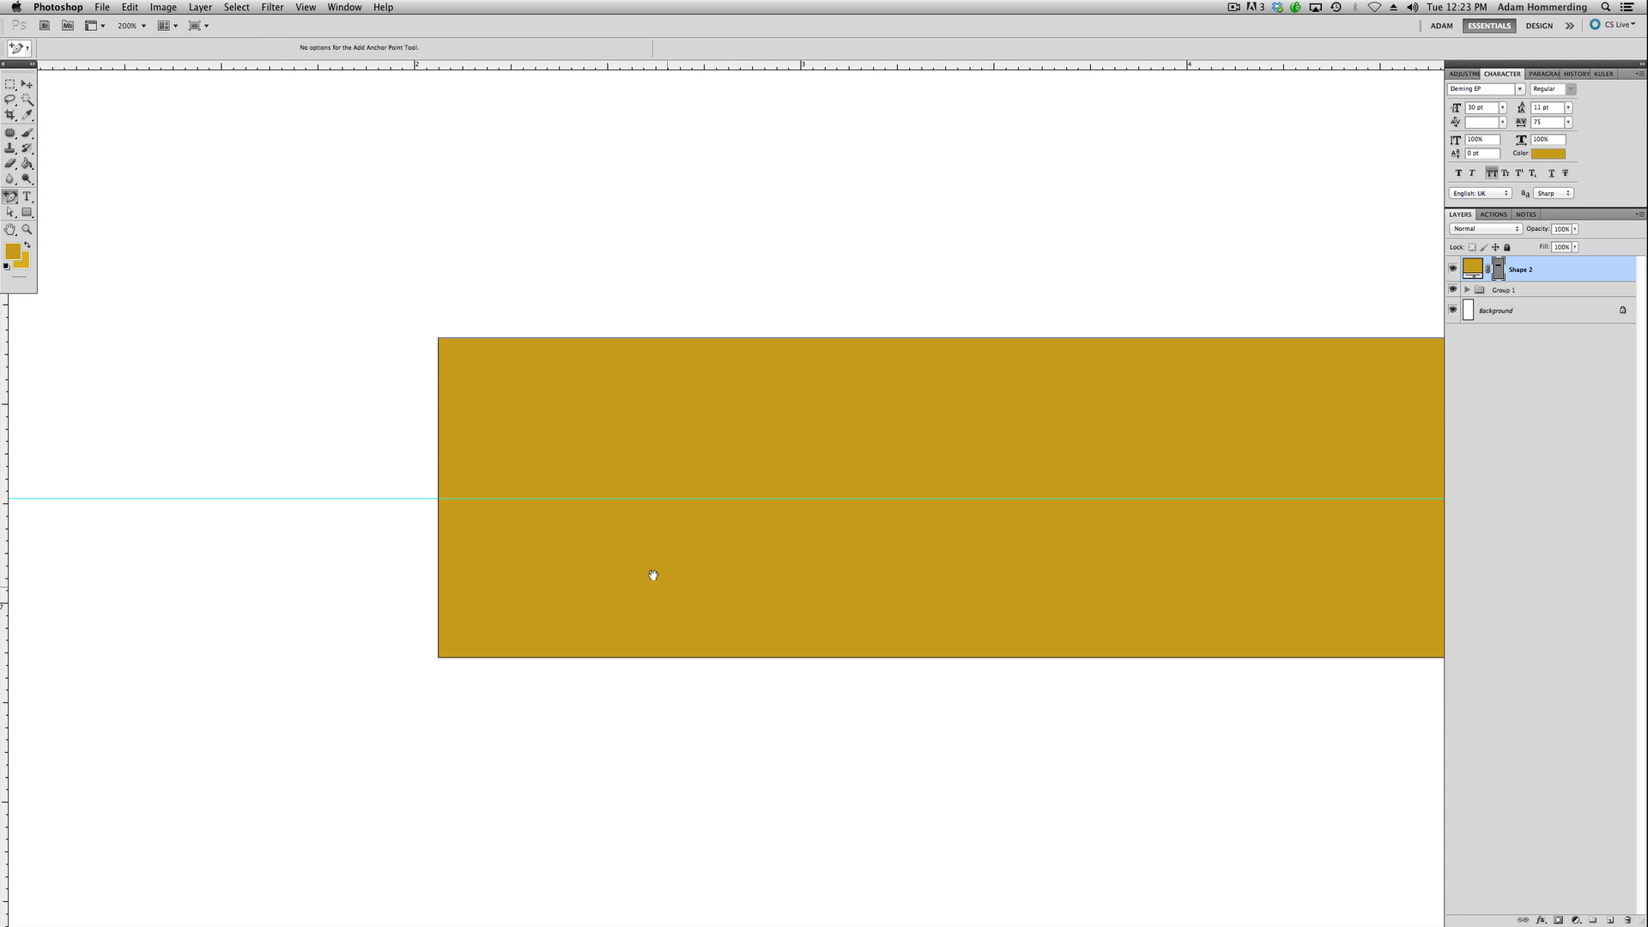
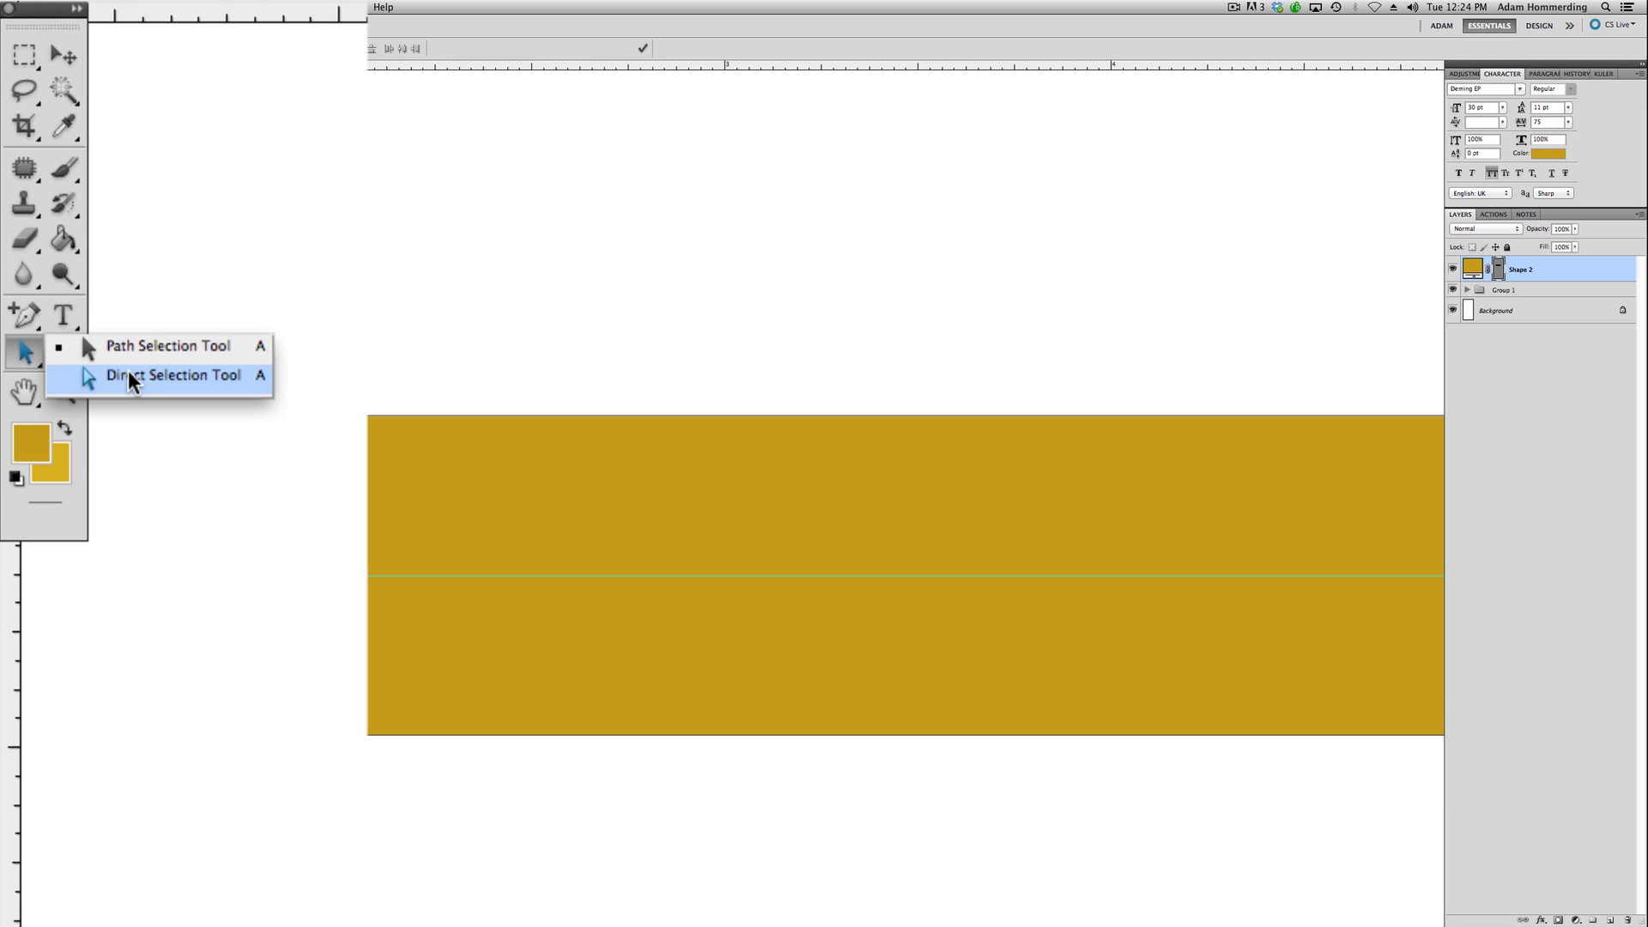
Move the middle anchor point of the rectangle's left edge outward by about 30 pixels with the Direct Selection tool.
left_click_drag(127, 369, 129, 374)
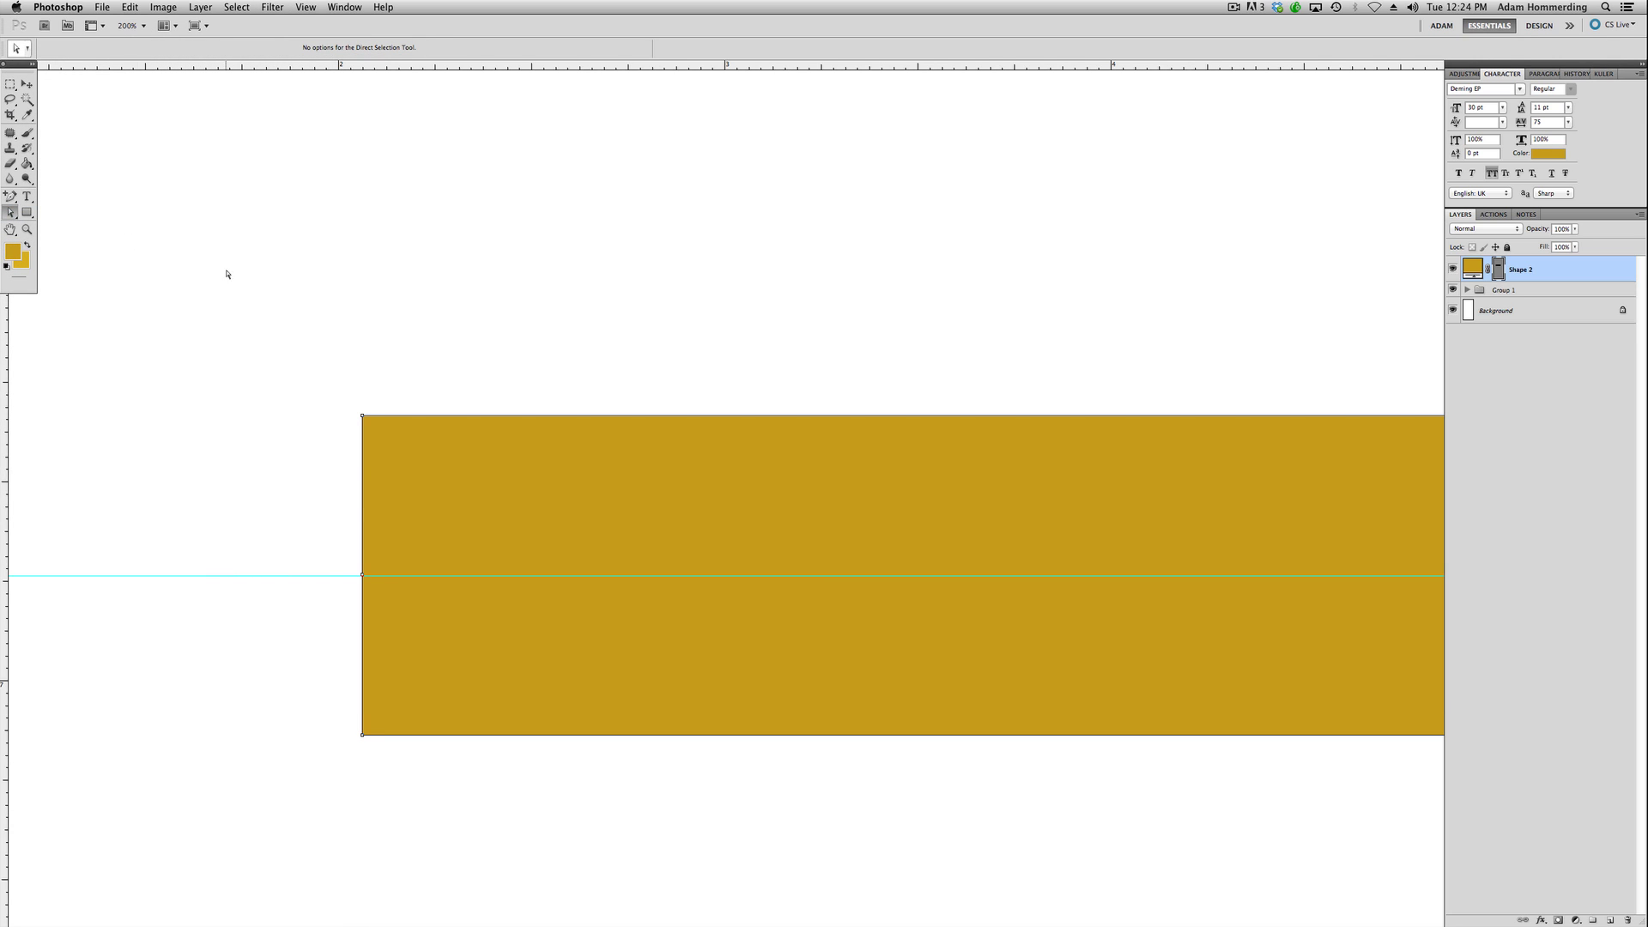
left_click(359, 577)
key("Left")
key("Left")
key("Left")
key("Left")
key("Left")
key("Left")
key("Left")
key("Left")
key("Left")
key("Left")
key("Left")
key("Left")
key("Left")
key("Left")
key("Left")
key("Left")
key("Left")
key("Left")
key("Left")
key("Left")
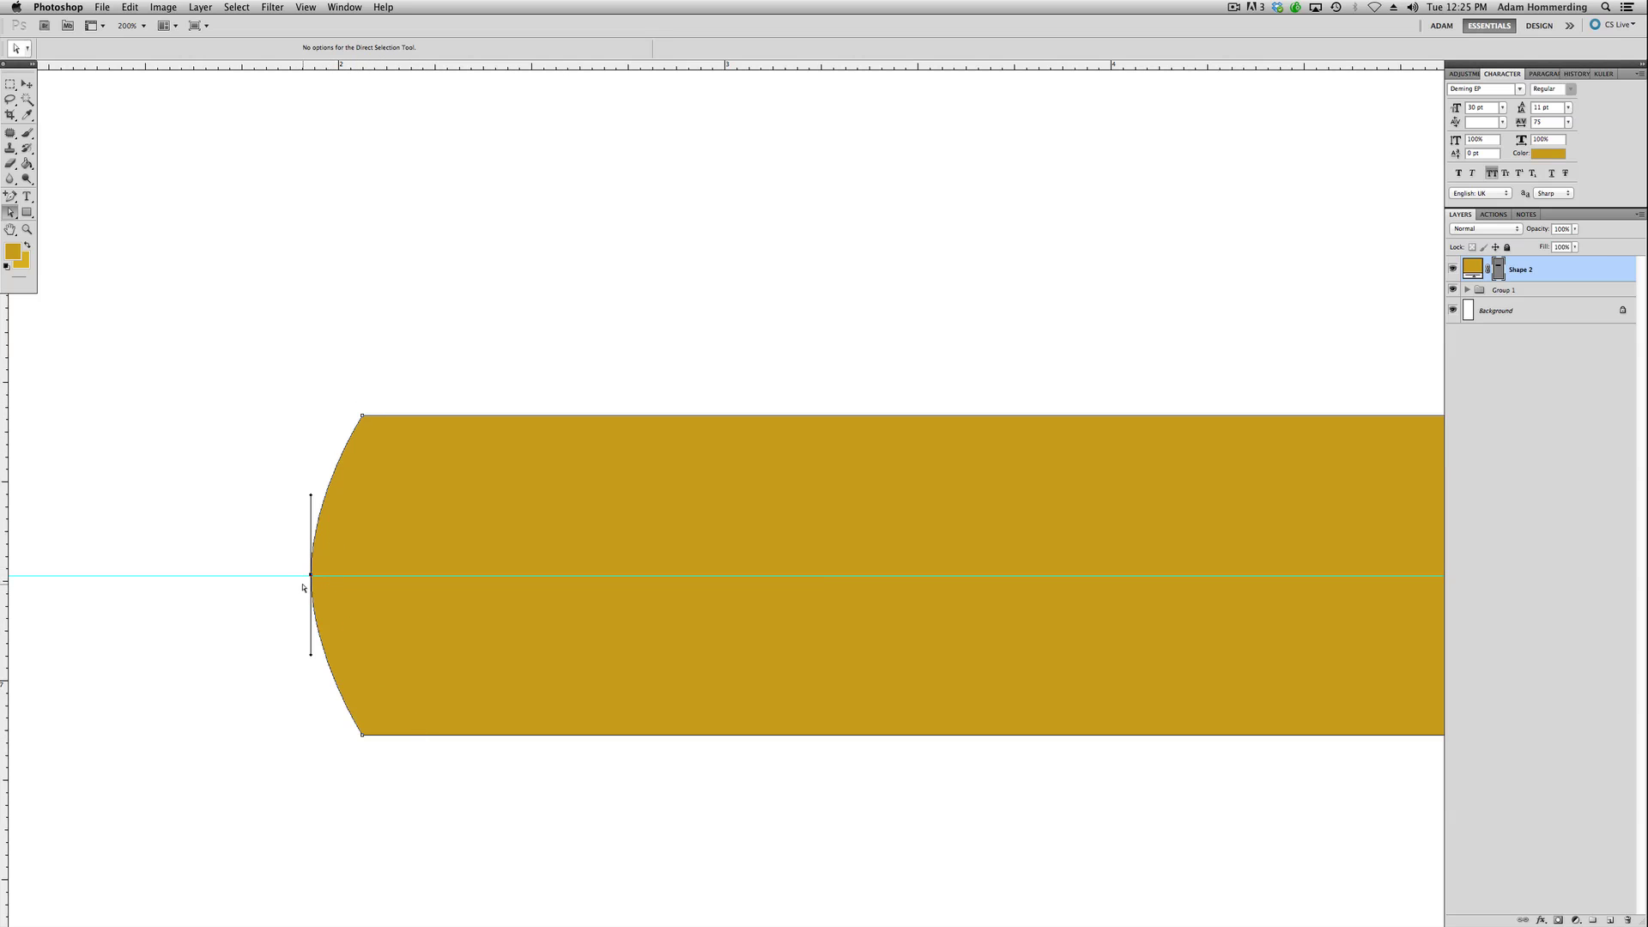
Move the middle anchor point of the rectangle's right edge outward by 30 pixels to match the left end.
left_click_drag(1358, 505, 257, 522)
left_click_drag(809, 507, 662, 504)
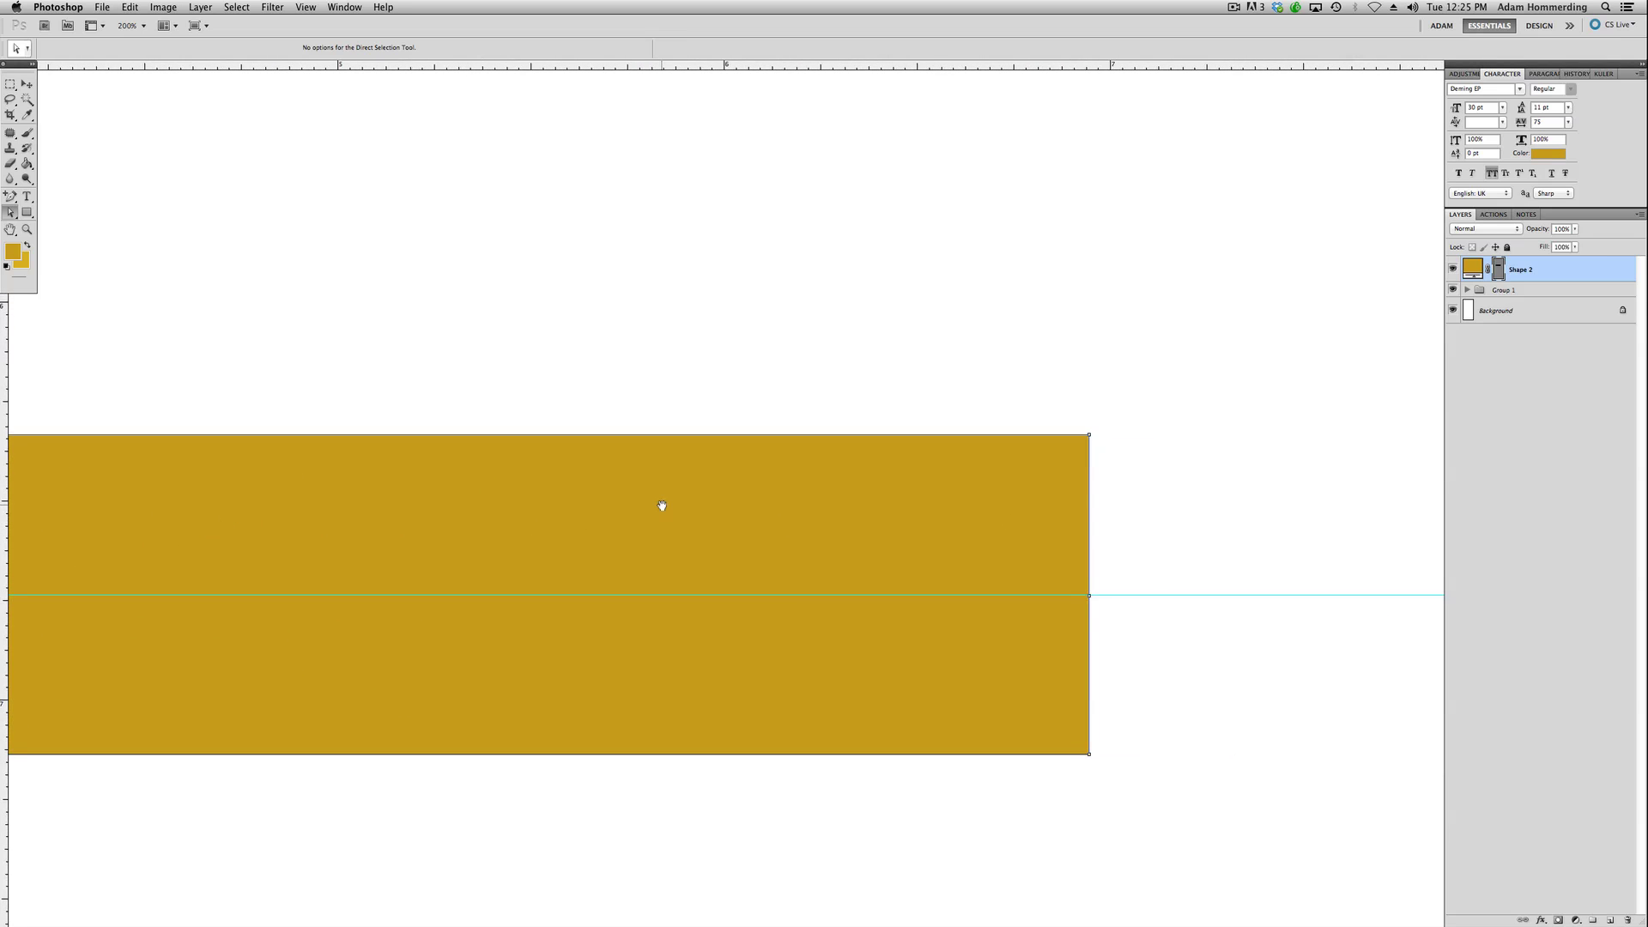
left_click(1089, 595)
key("shift+Right")
key("shift+Right")
key("shift+Right")
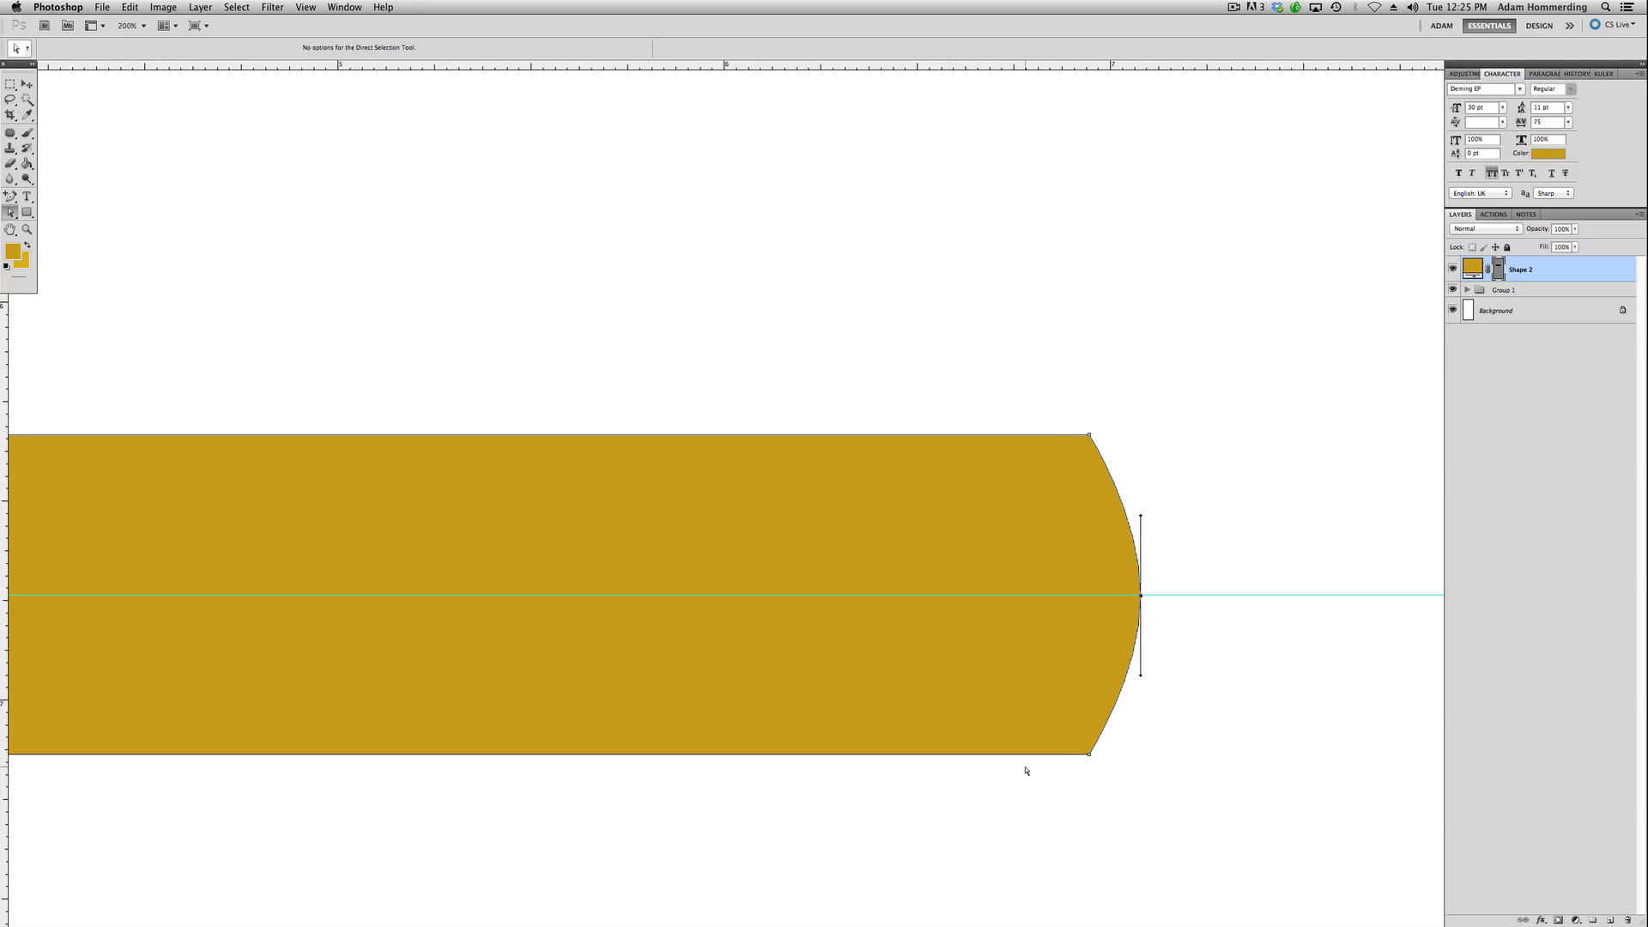
Convert the middle anchor point at the shape's left end to a sharp corner with the Convert Point tool.
key("super+minus")
key("super+minus")
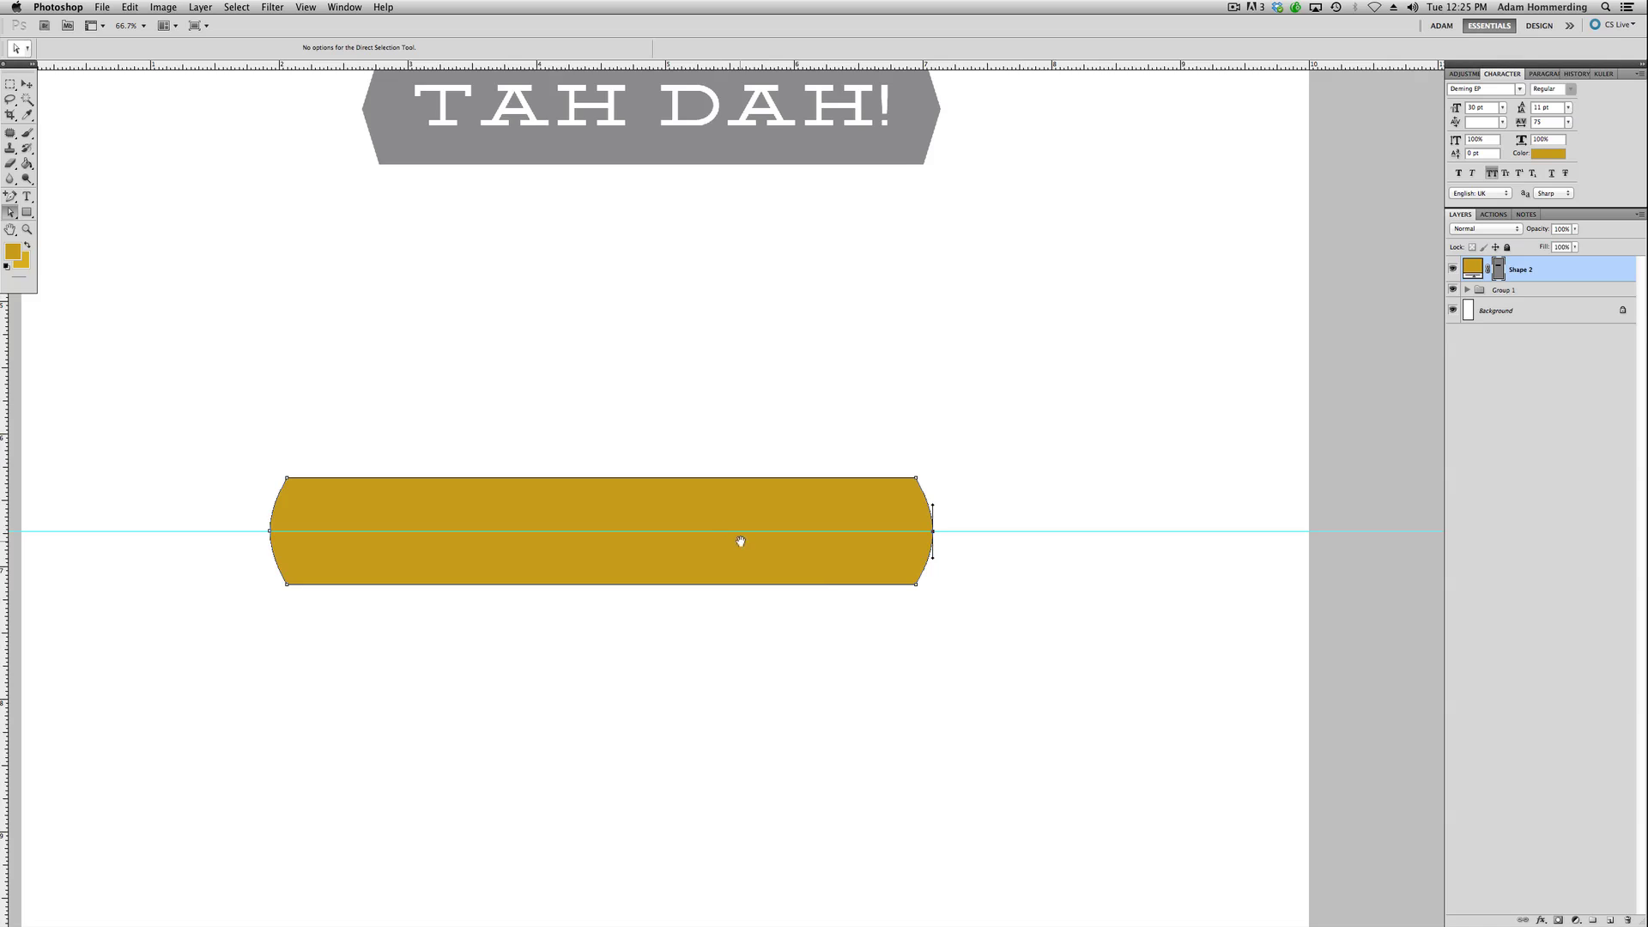
left_click_drag(740, 545, 938, 389)
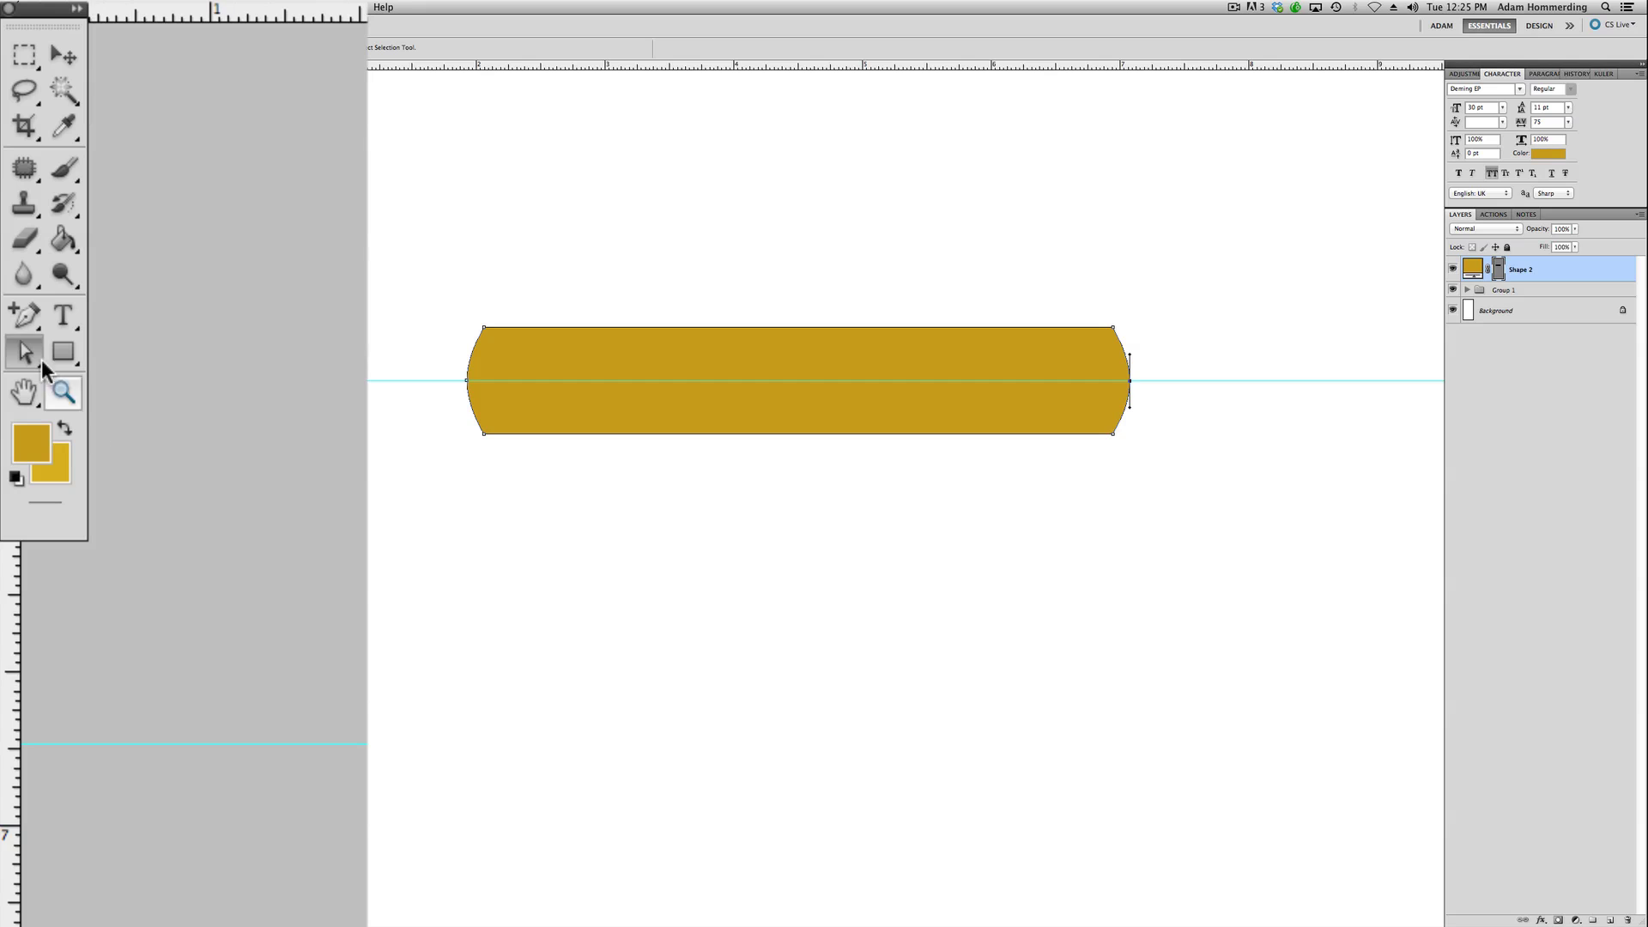
left_click(29, 317)
key("p")
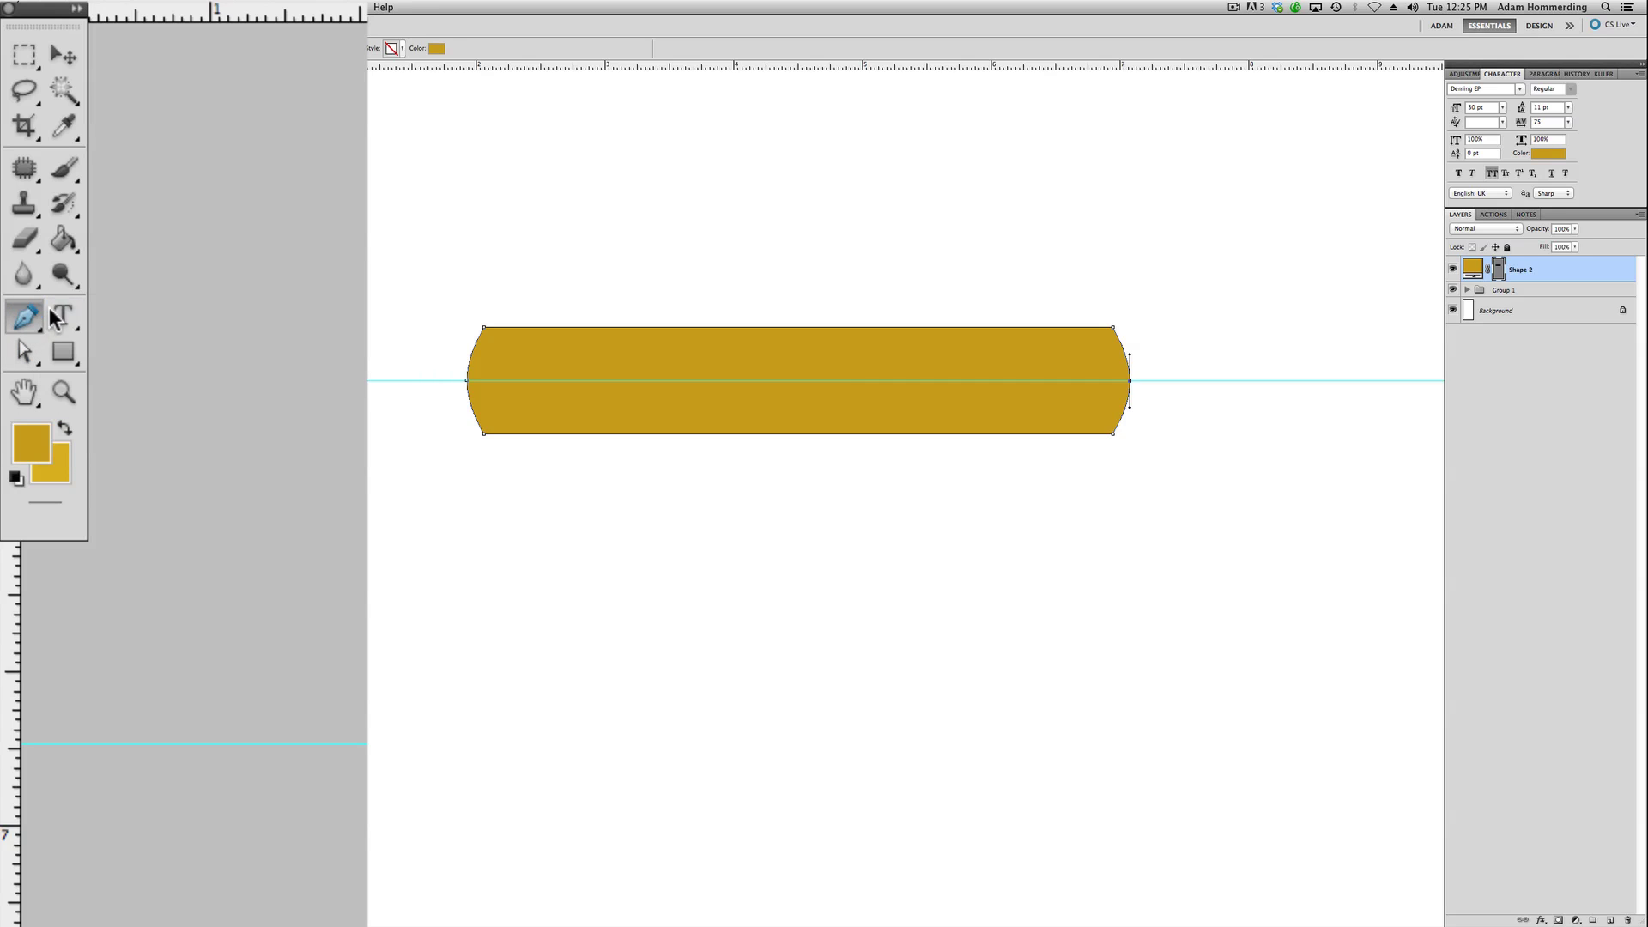
left_click(37, 312)
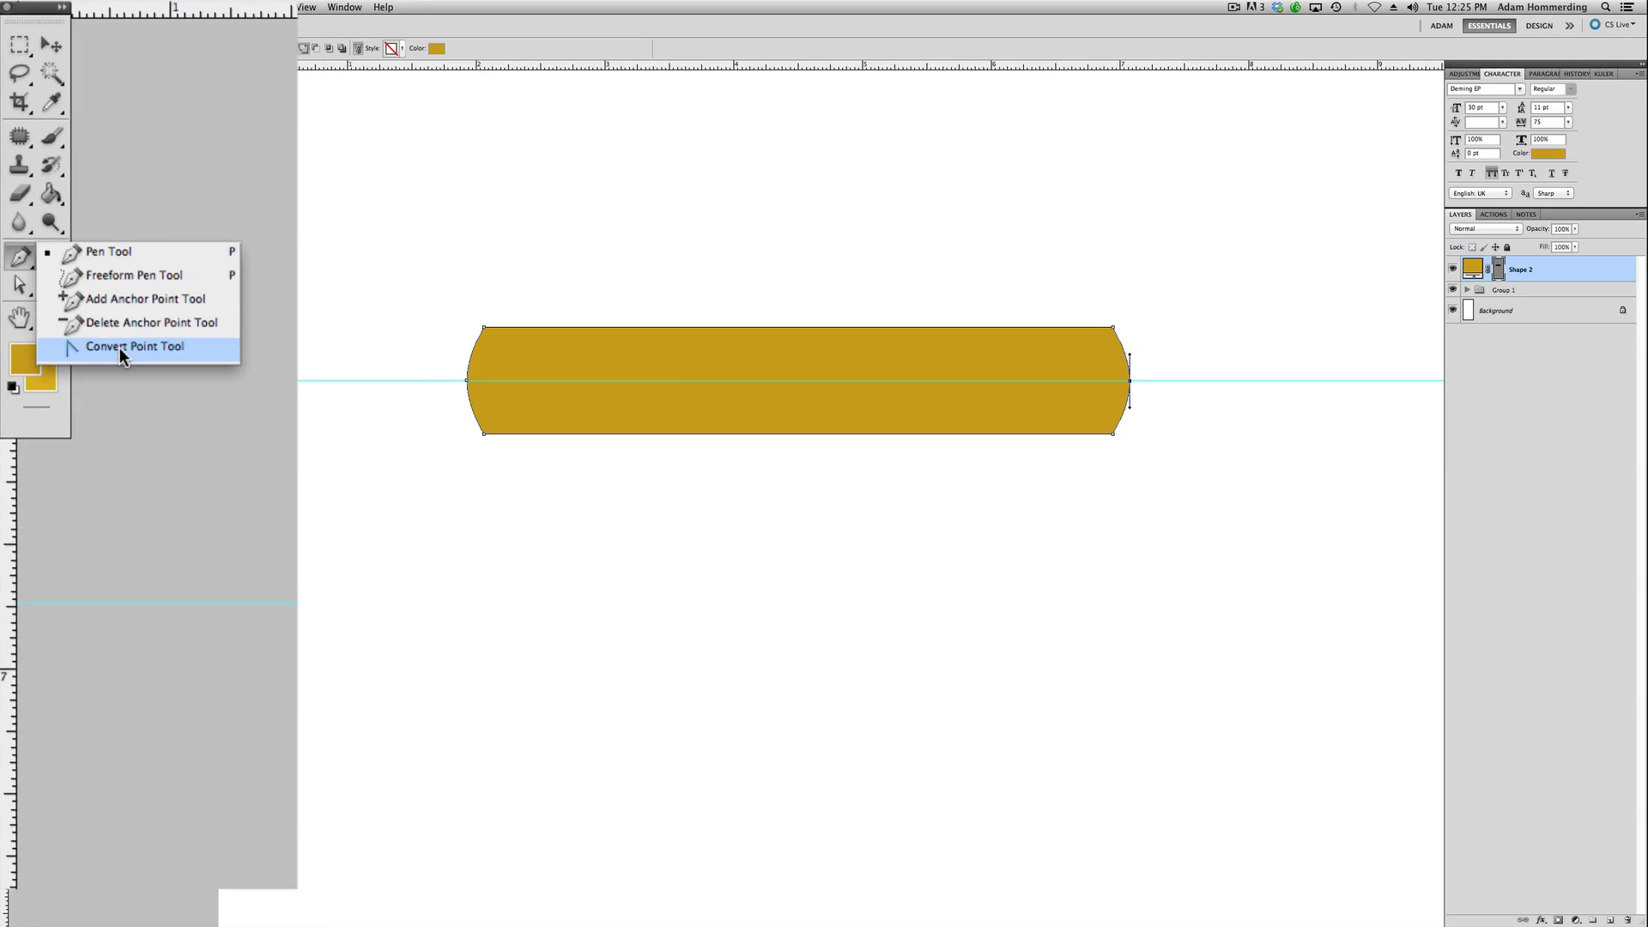
left_click(148, 427)
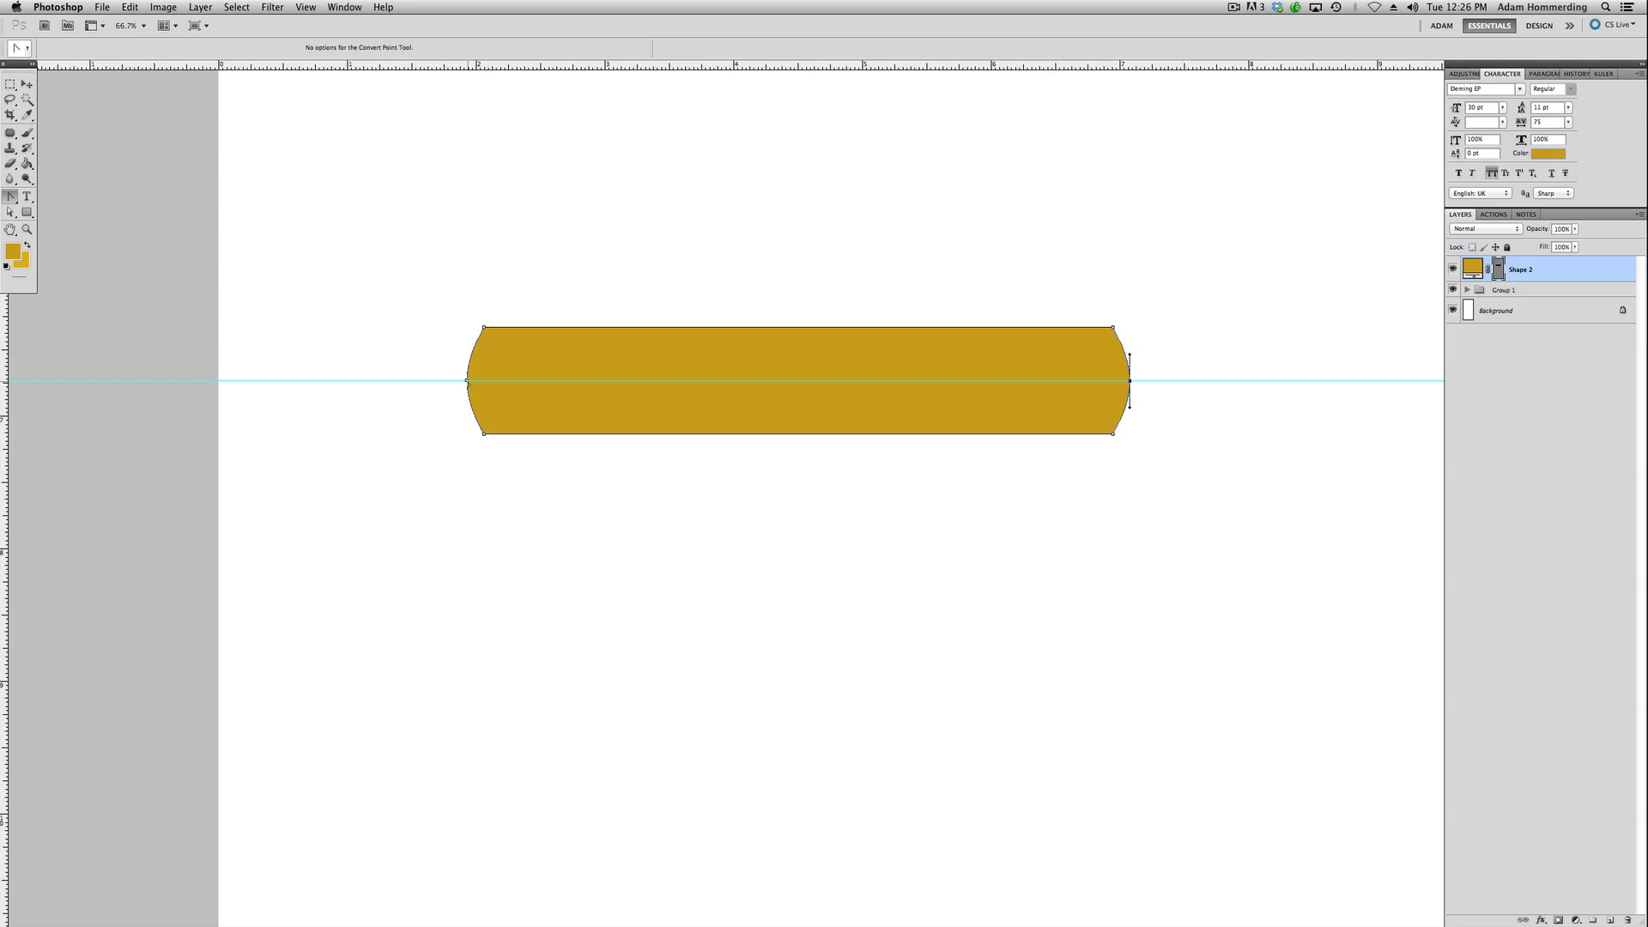
left_click(466, 381)
Convert the middle anchor point at the shape's right end from a curve to a sharp corner.
key("super+equal")
key("super+equal")
key("super+equal")
scroll(1247, 445, "up", 10)
scroll(1247, 445, "right", 5)
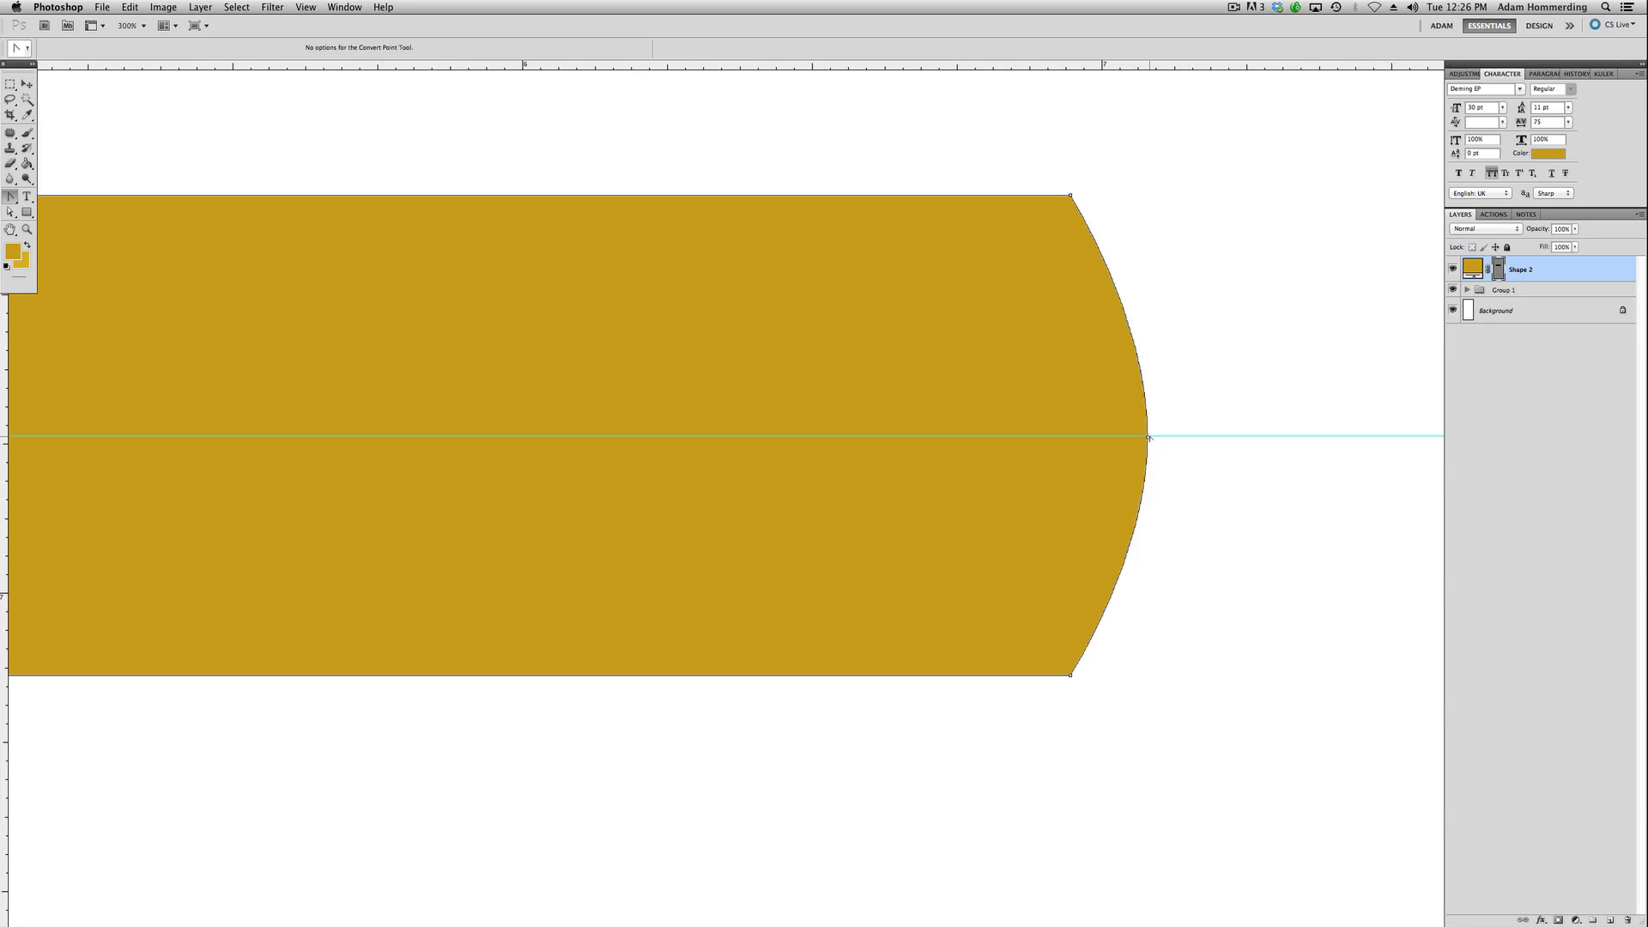
left_click(1148, 438)
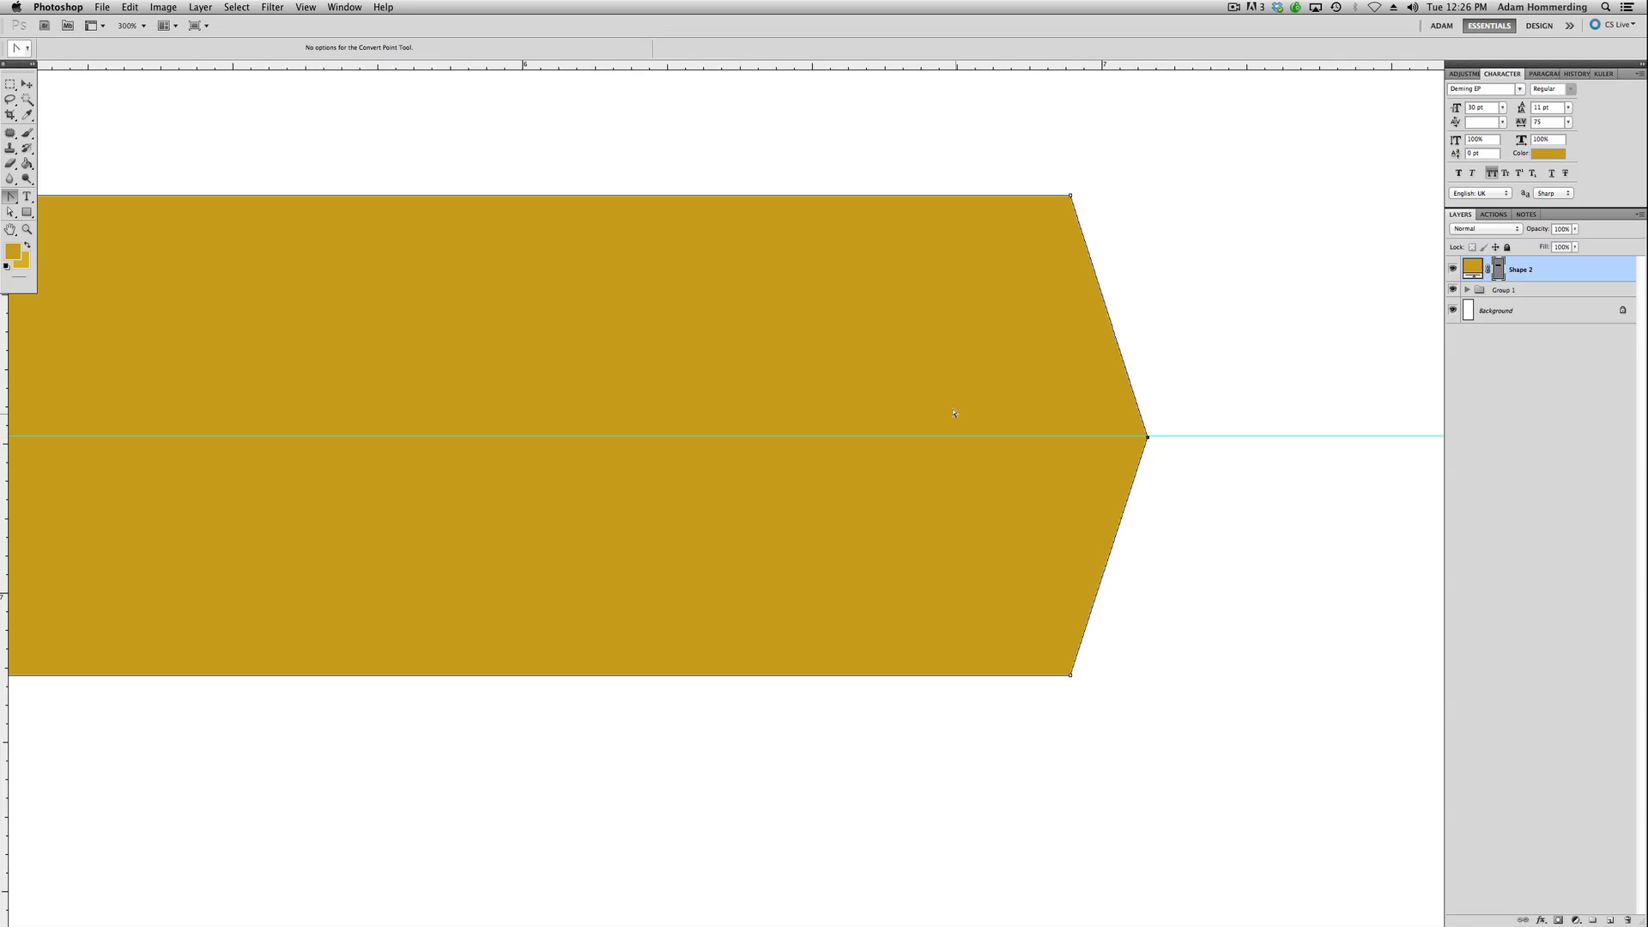
Move the gold banner shape straight up, clear of the guide, by about 0.9 ruler units.
key("super+minus")
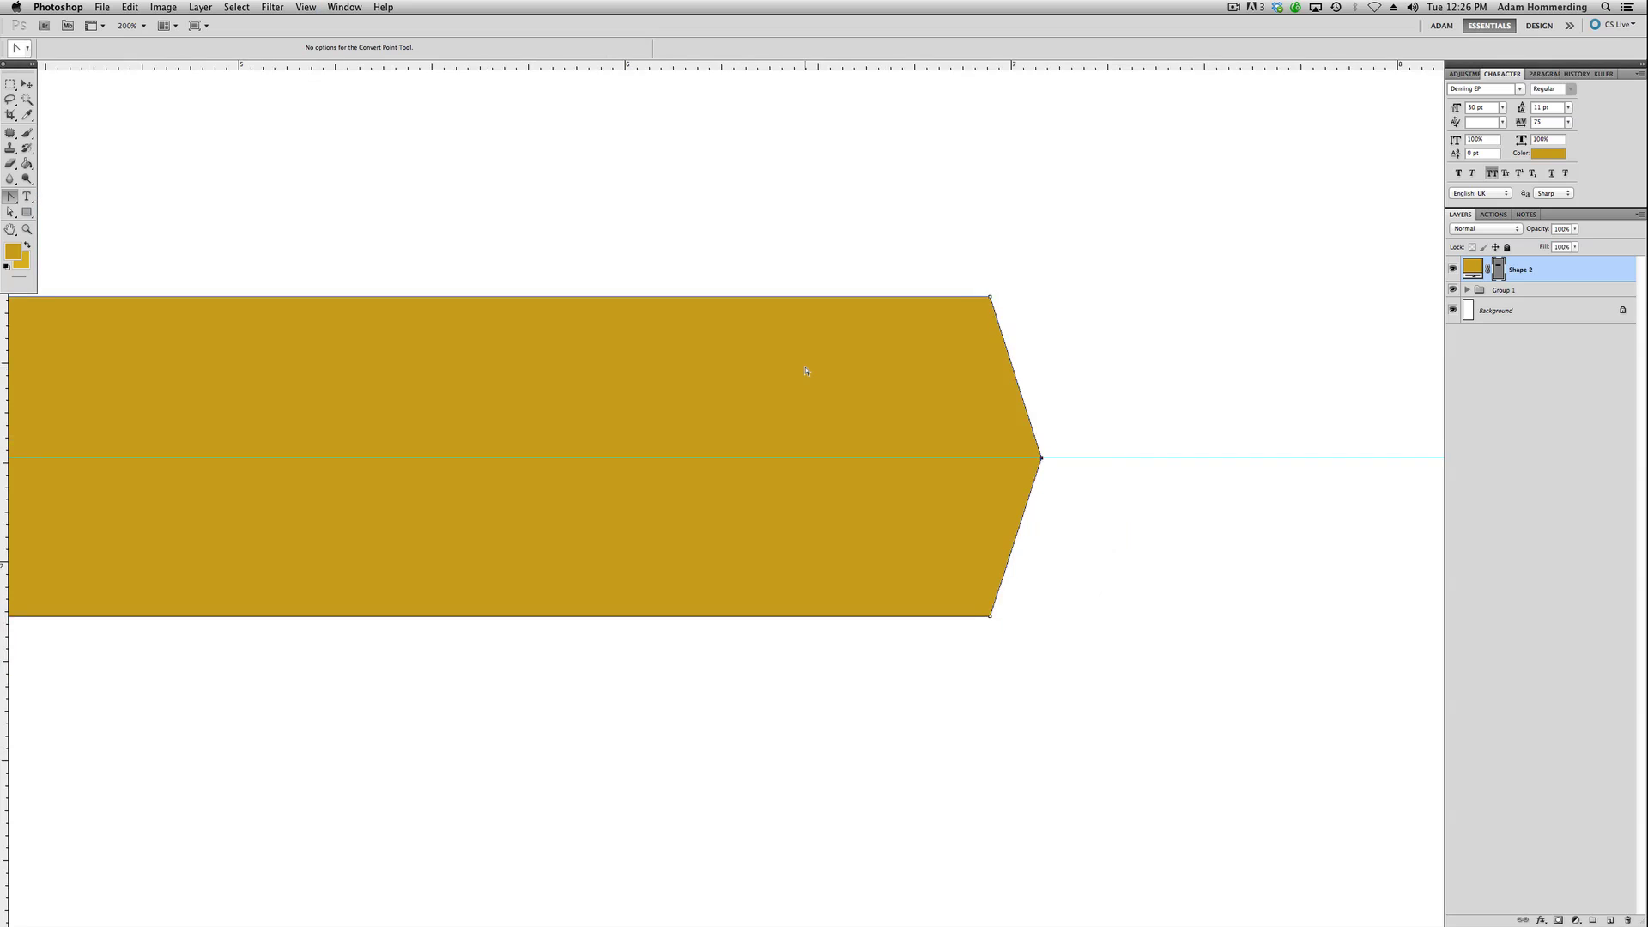
key("super+minus")
left_click_drag(574, 539, 951, 594)
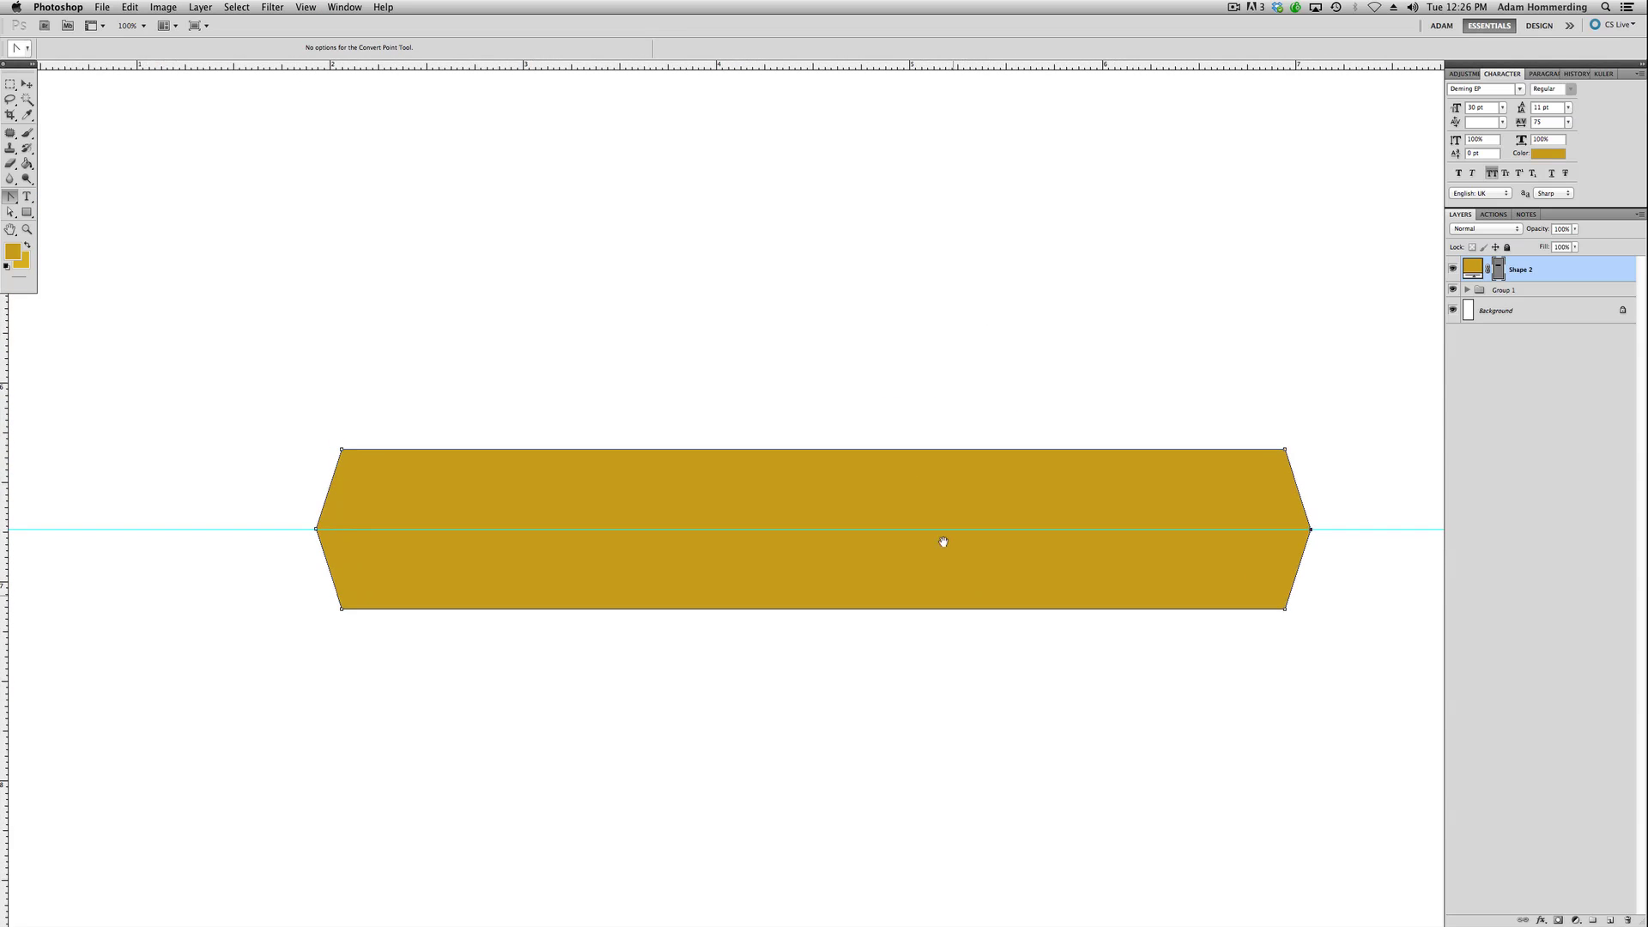
left_click(28, 83)
left_click_drag(809, 472, 809, 296)
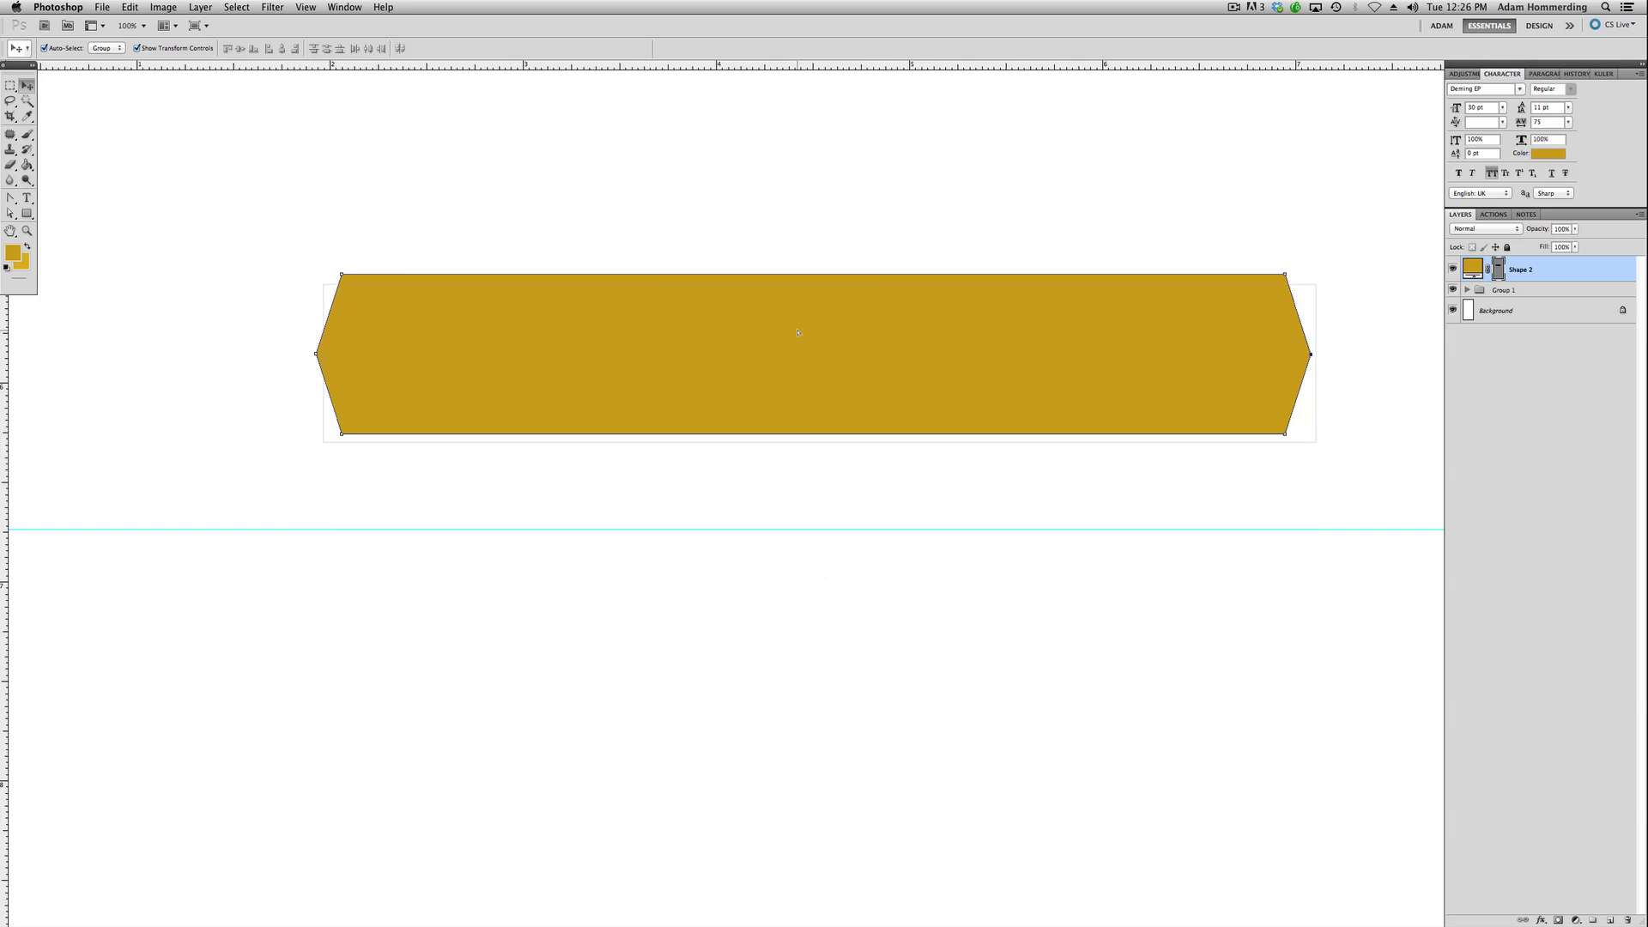
Make white the foreground colour for the Type tool and deselect the gold banner's layer.
left_click(26, 198)
left_click(6, 267)
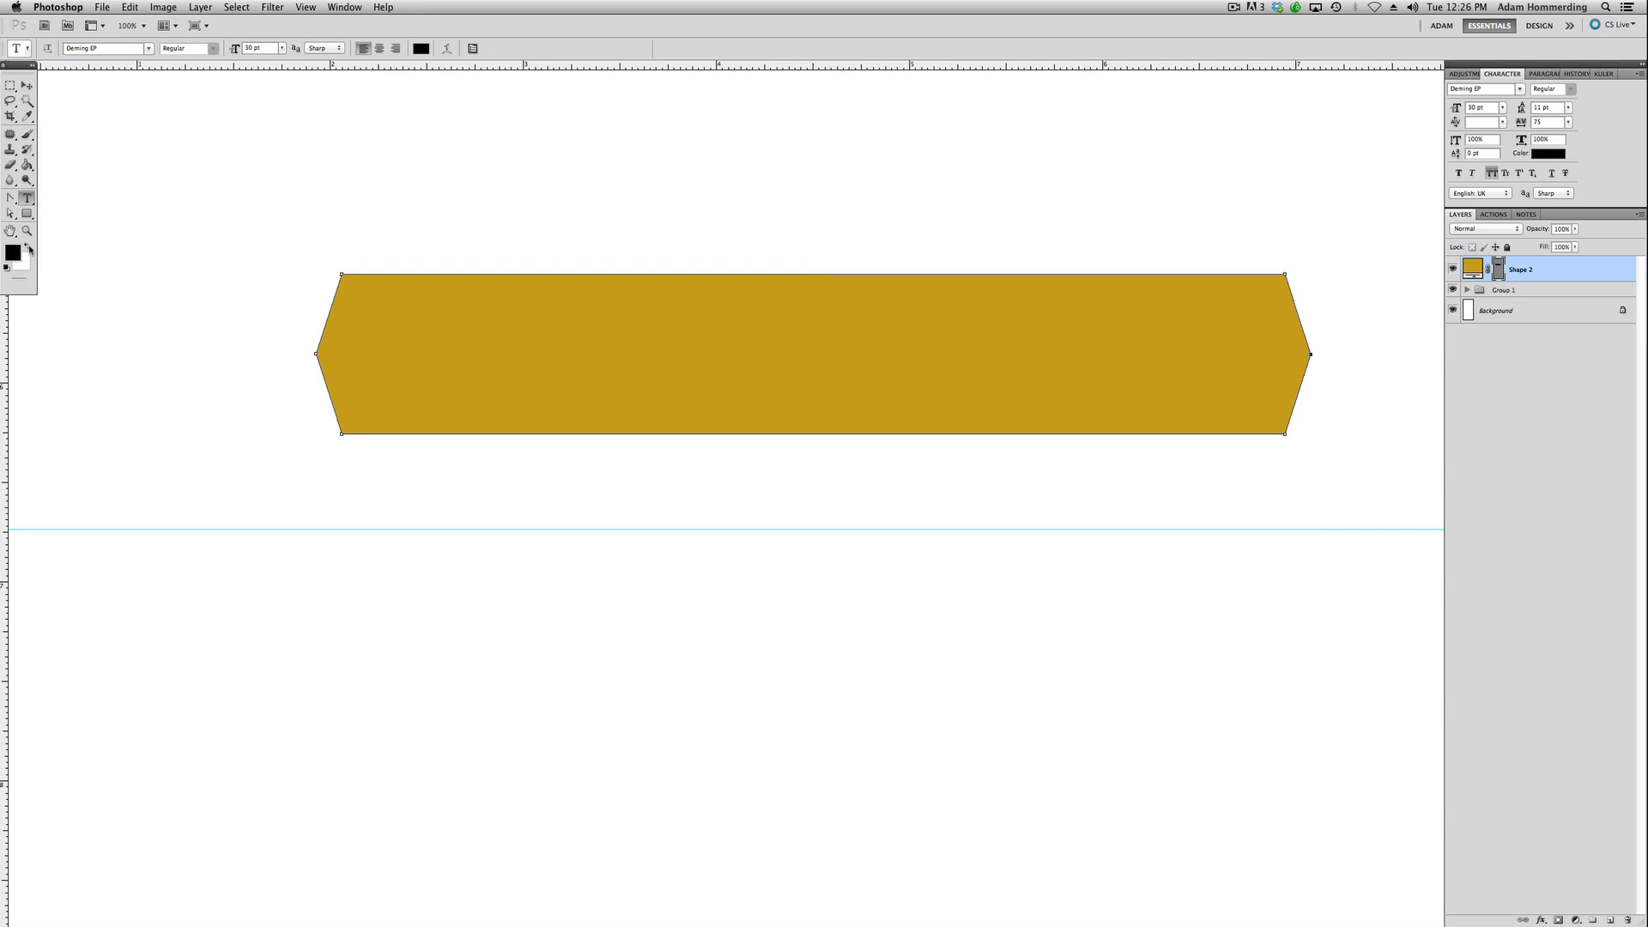
left_click(27, 246)
left_click(26, 84)
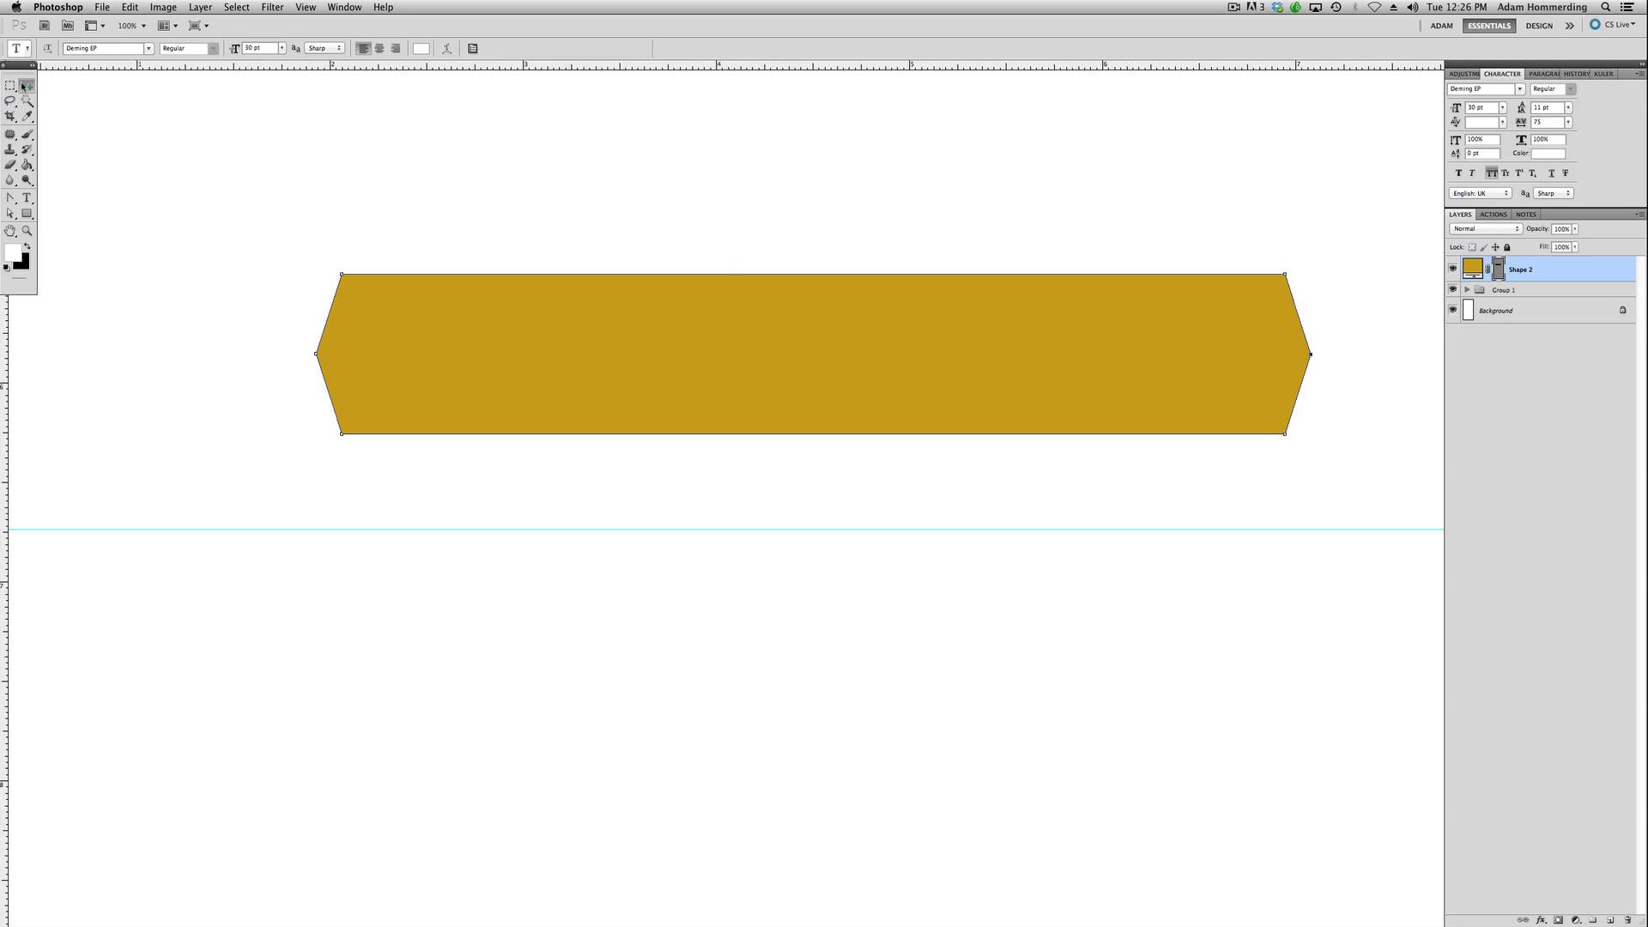
left_click(66, 121)
left_click(26, 198)
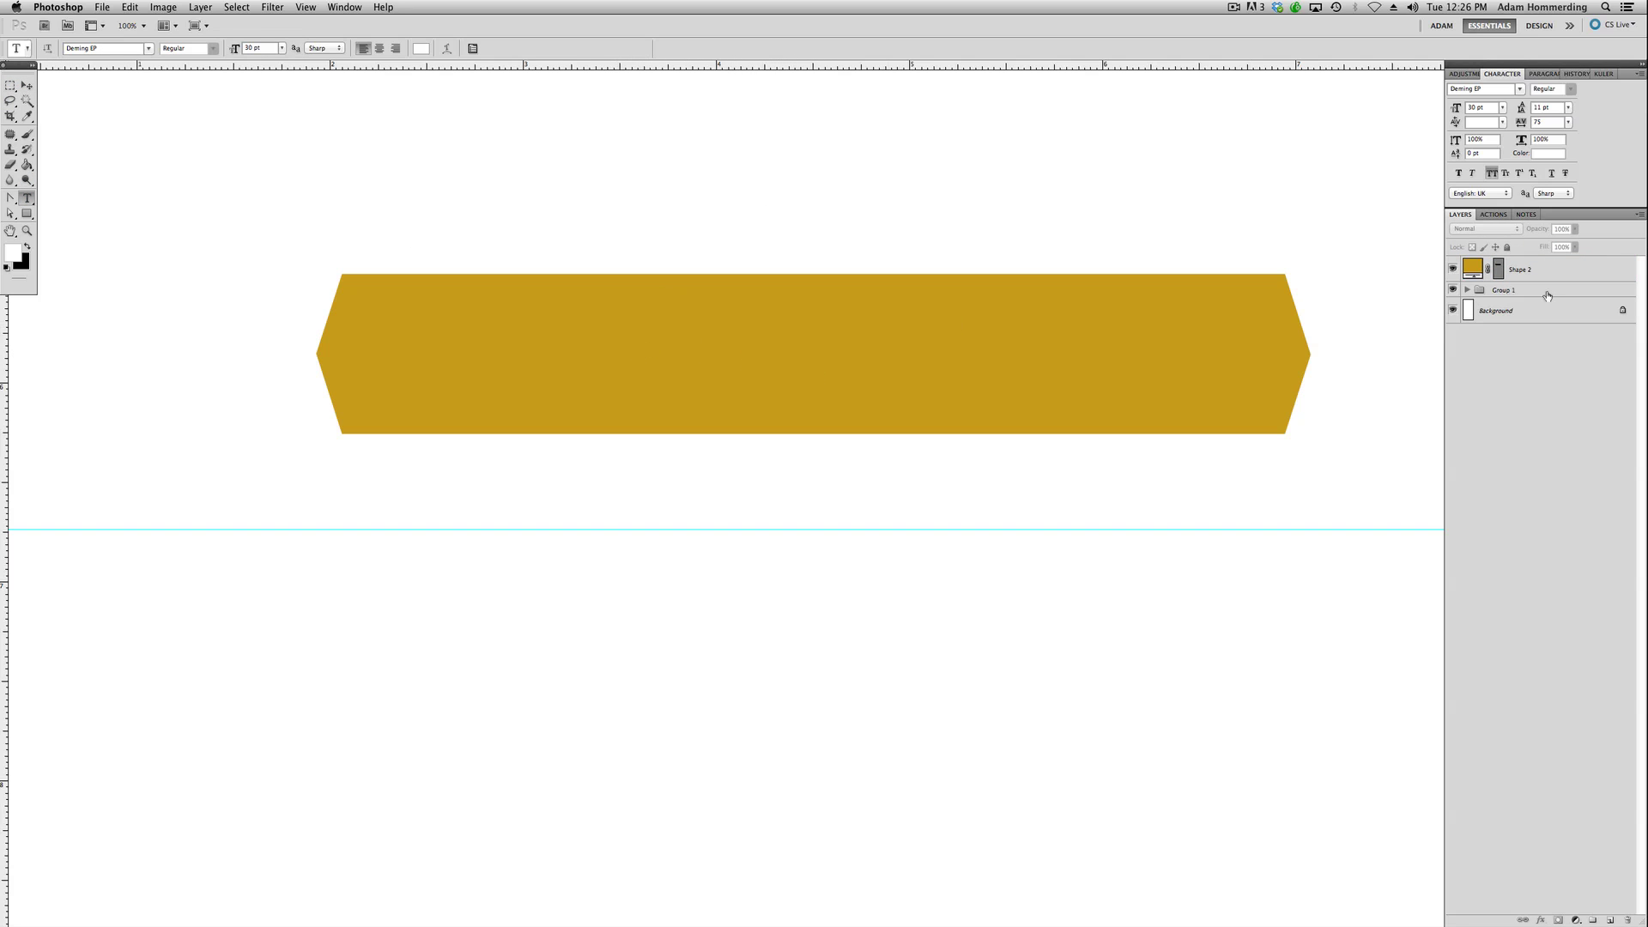
Add the white text "TAH -DAH!" on the gold banner and move it to the banner's centre.
left_click(763, 352)
type("TAH -H.")
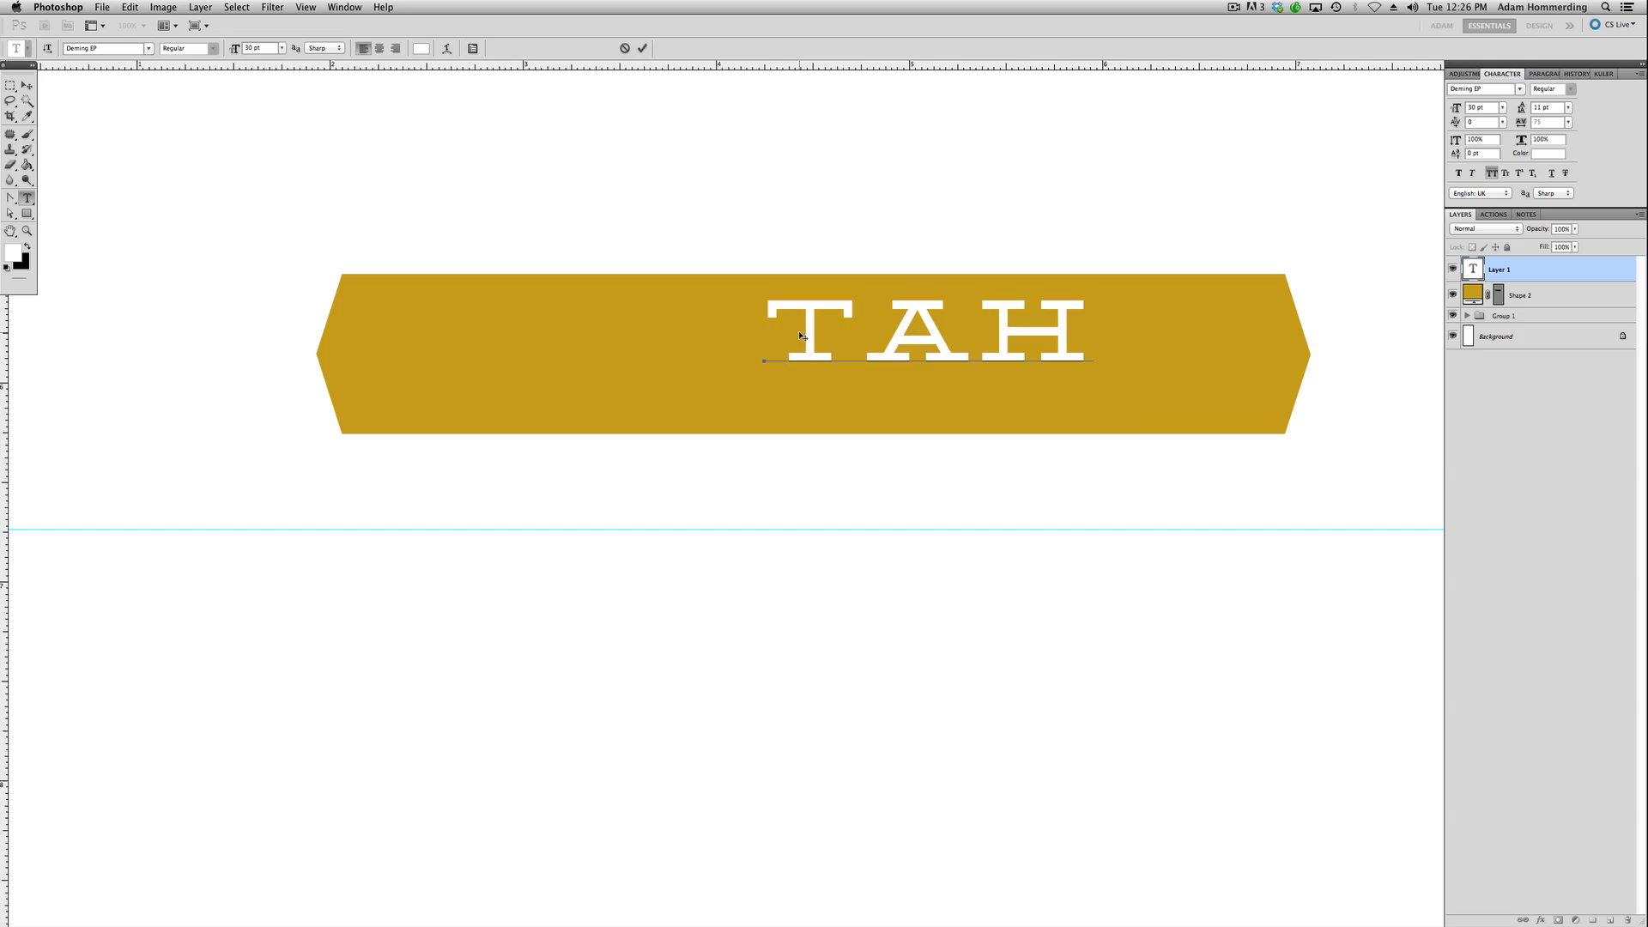
key("BackSpace")
key("BackSpace")
type("DAH")
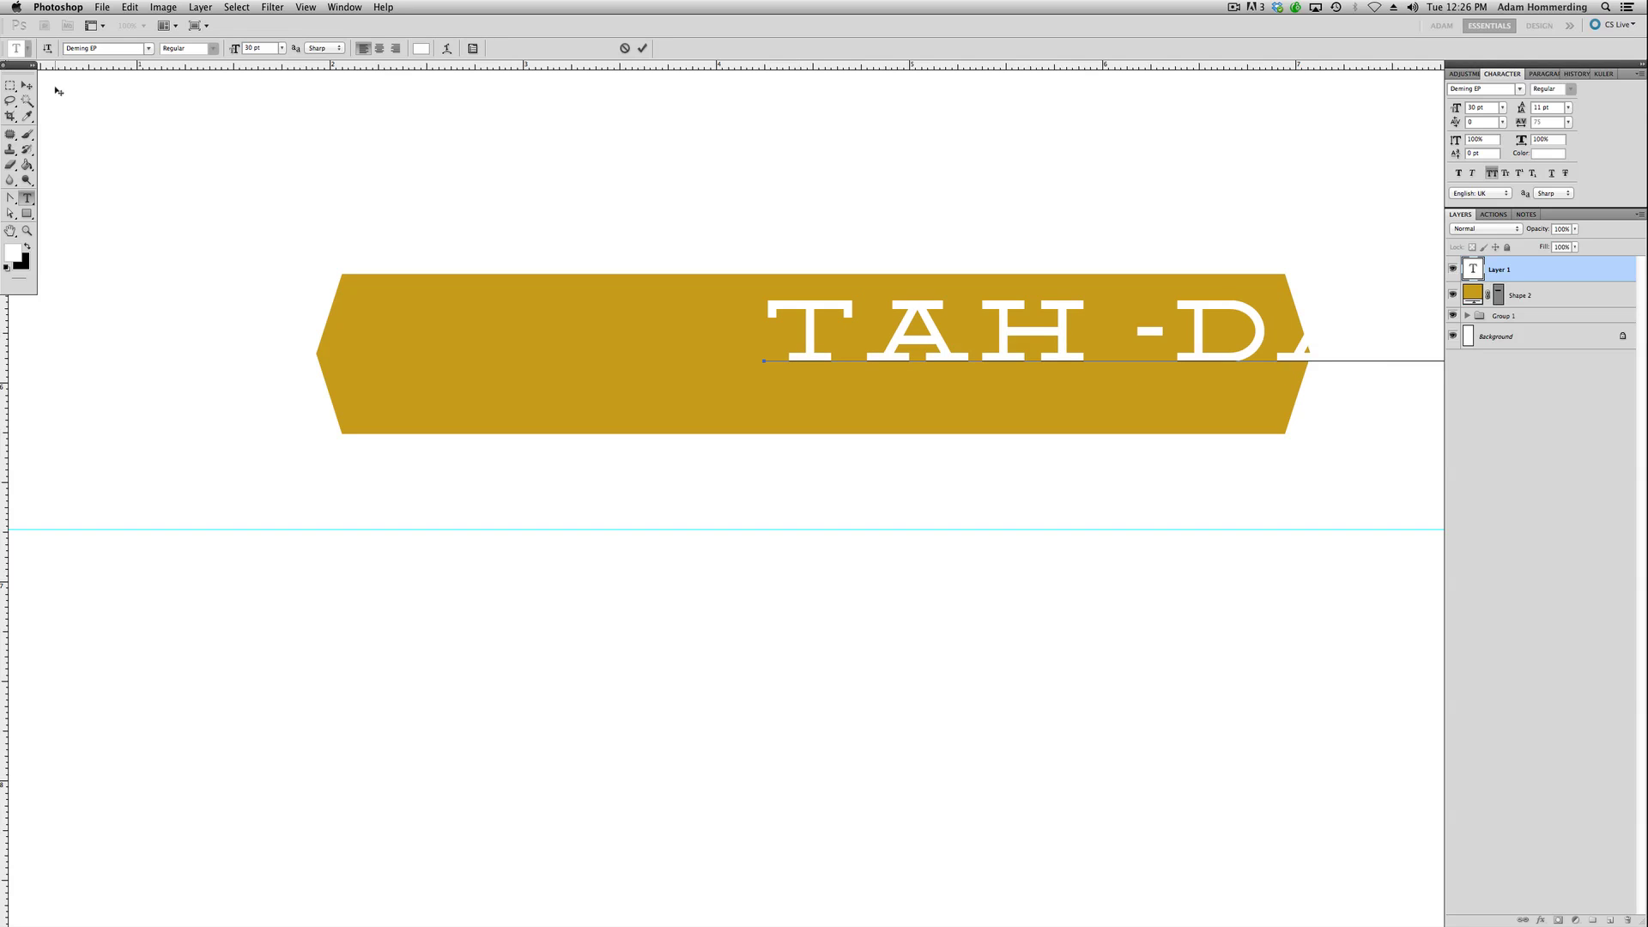
left_click(27, 85)
left_click_drag(1034, 355, 701, 355)
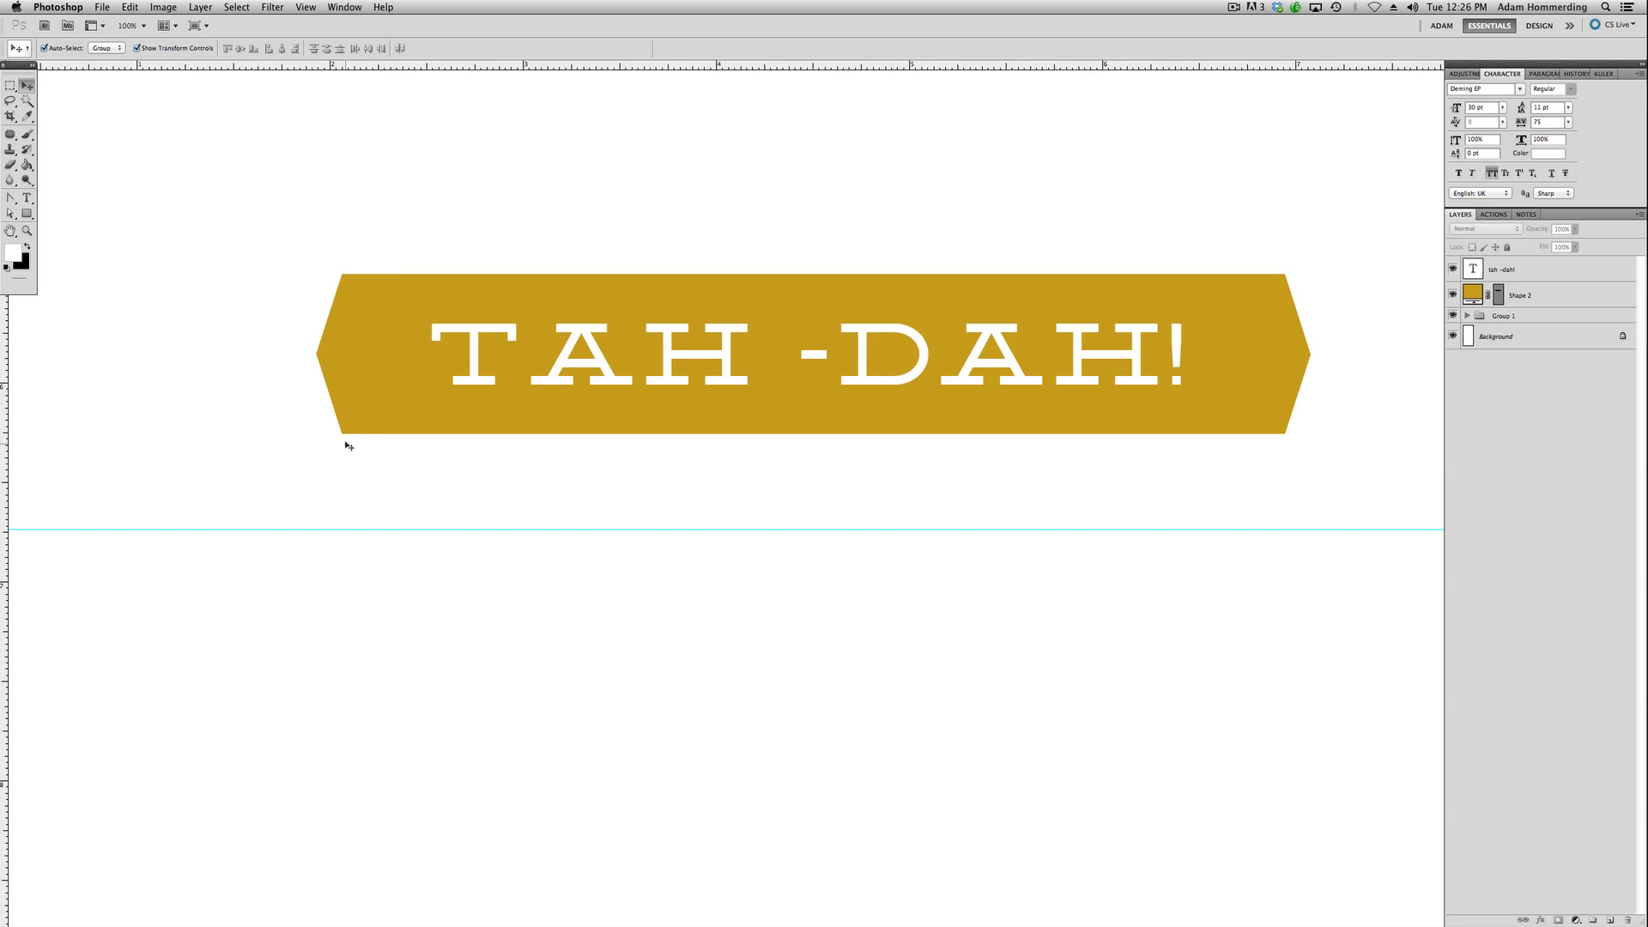
Duplicate the gold banner shape, placing the copy straight below the guide, about 1.6 ruler units beneath the original.
left_click(775, 394)
left_click_drag(1013, 366, 1027, 212)
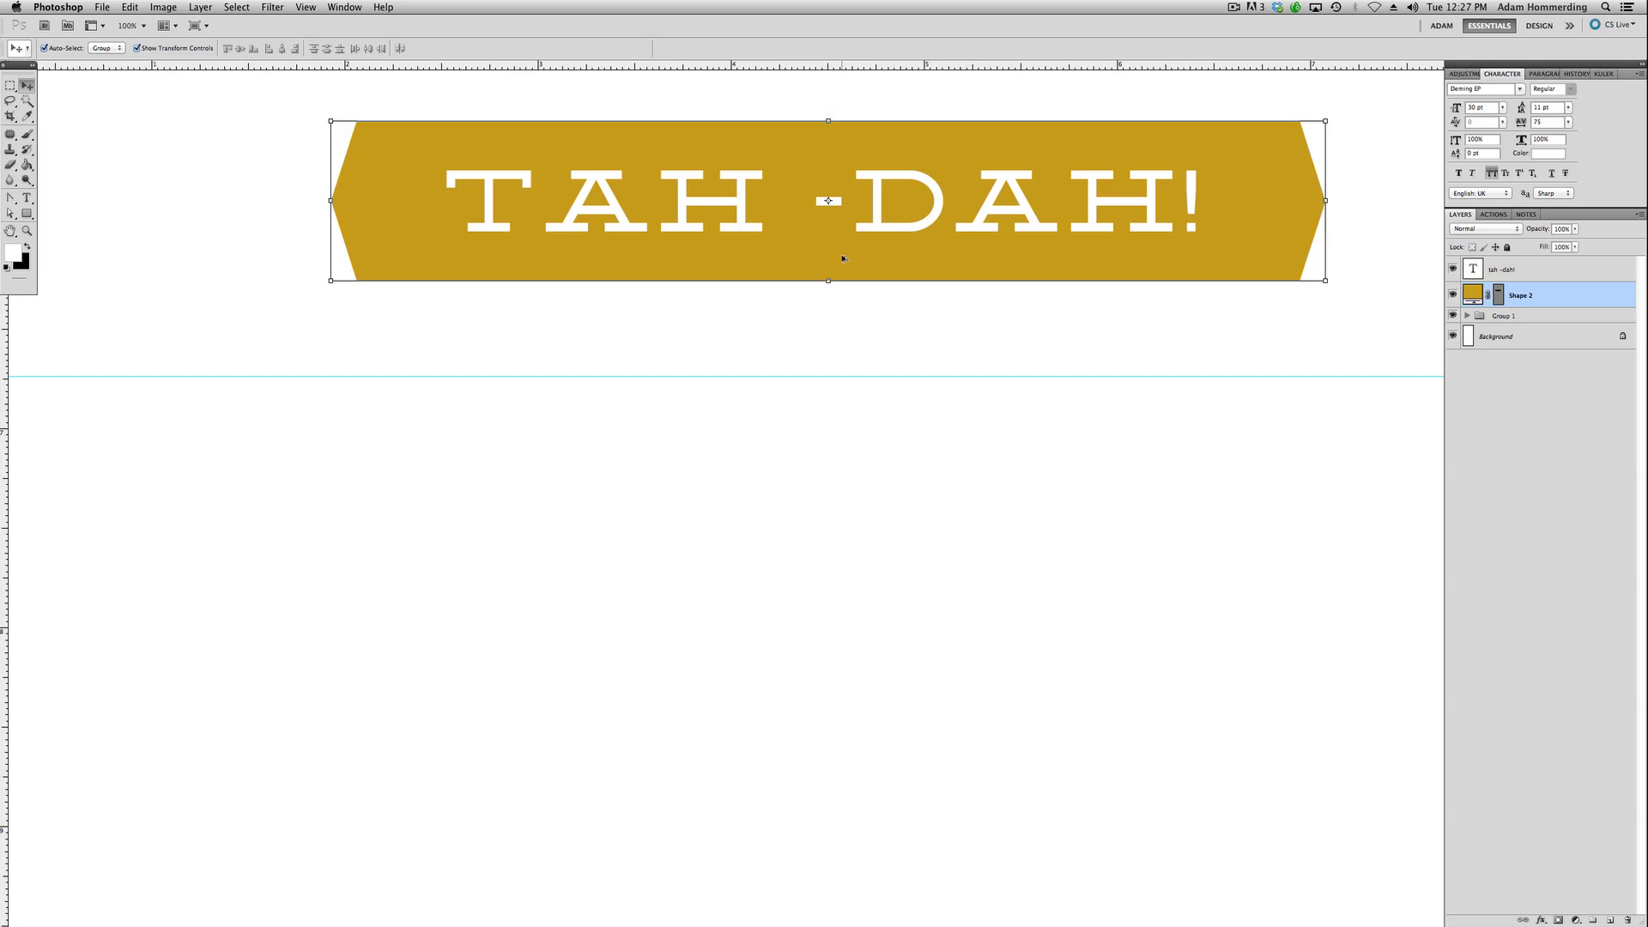
left_click_drag(843, 258, 832, 571)
scroll(850, 647, "down", 3)
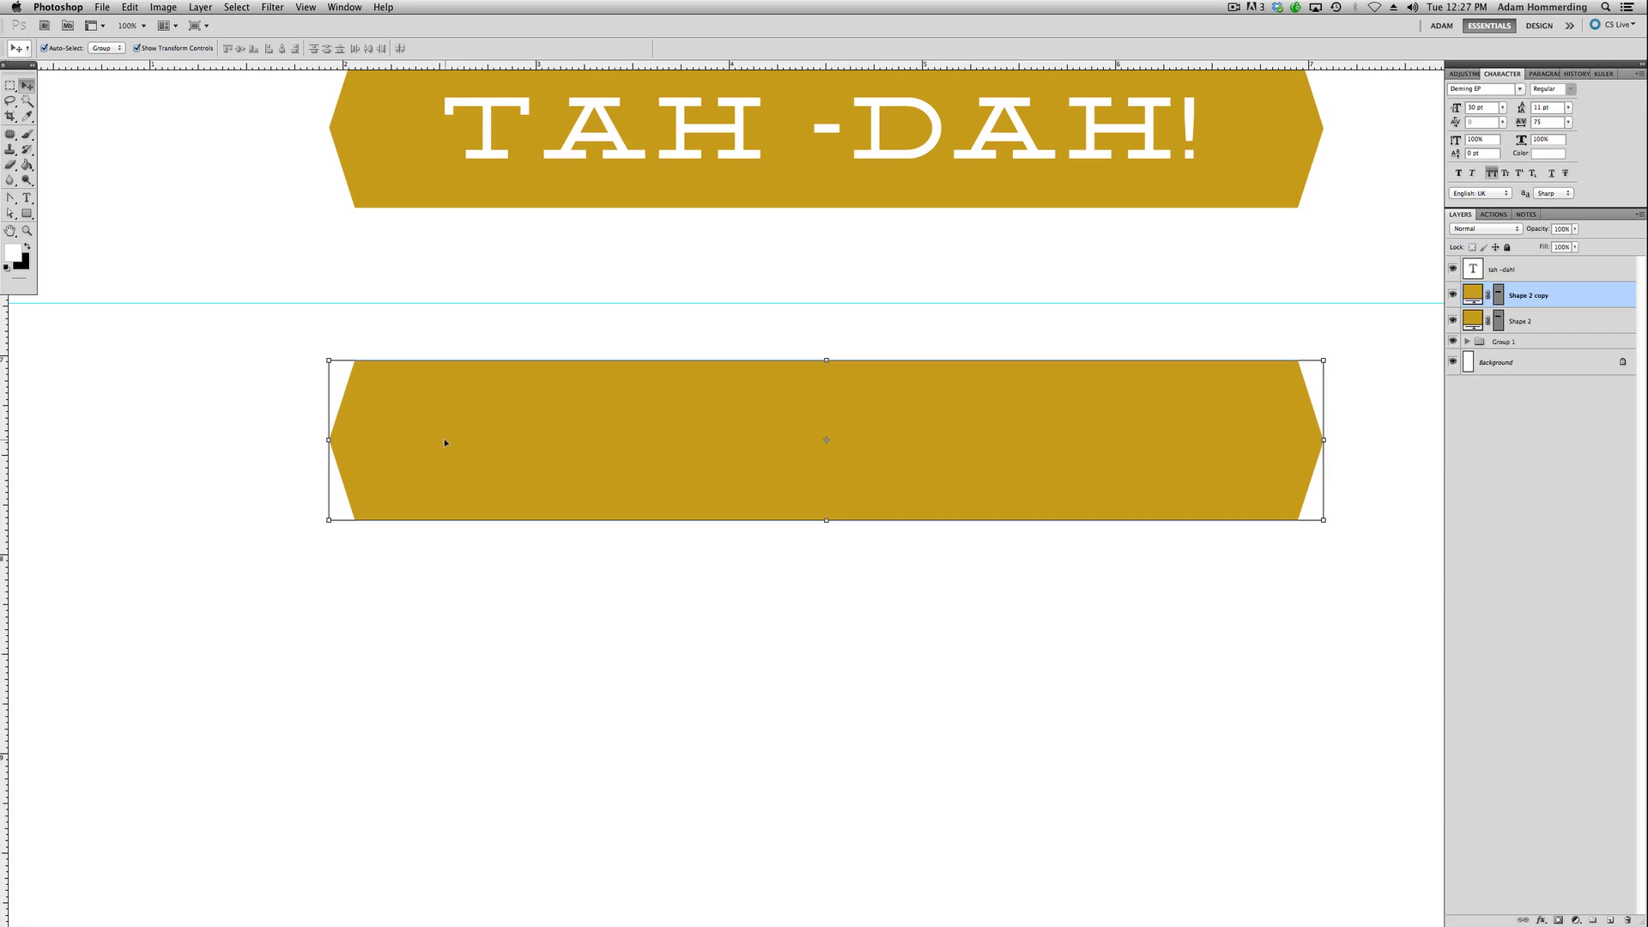
Nudge the middle anchor point of the banner copy's left end inward past the corners, forming a notch as deep as the original point.
left_click(11, 213)
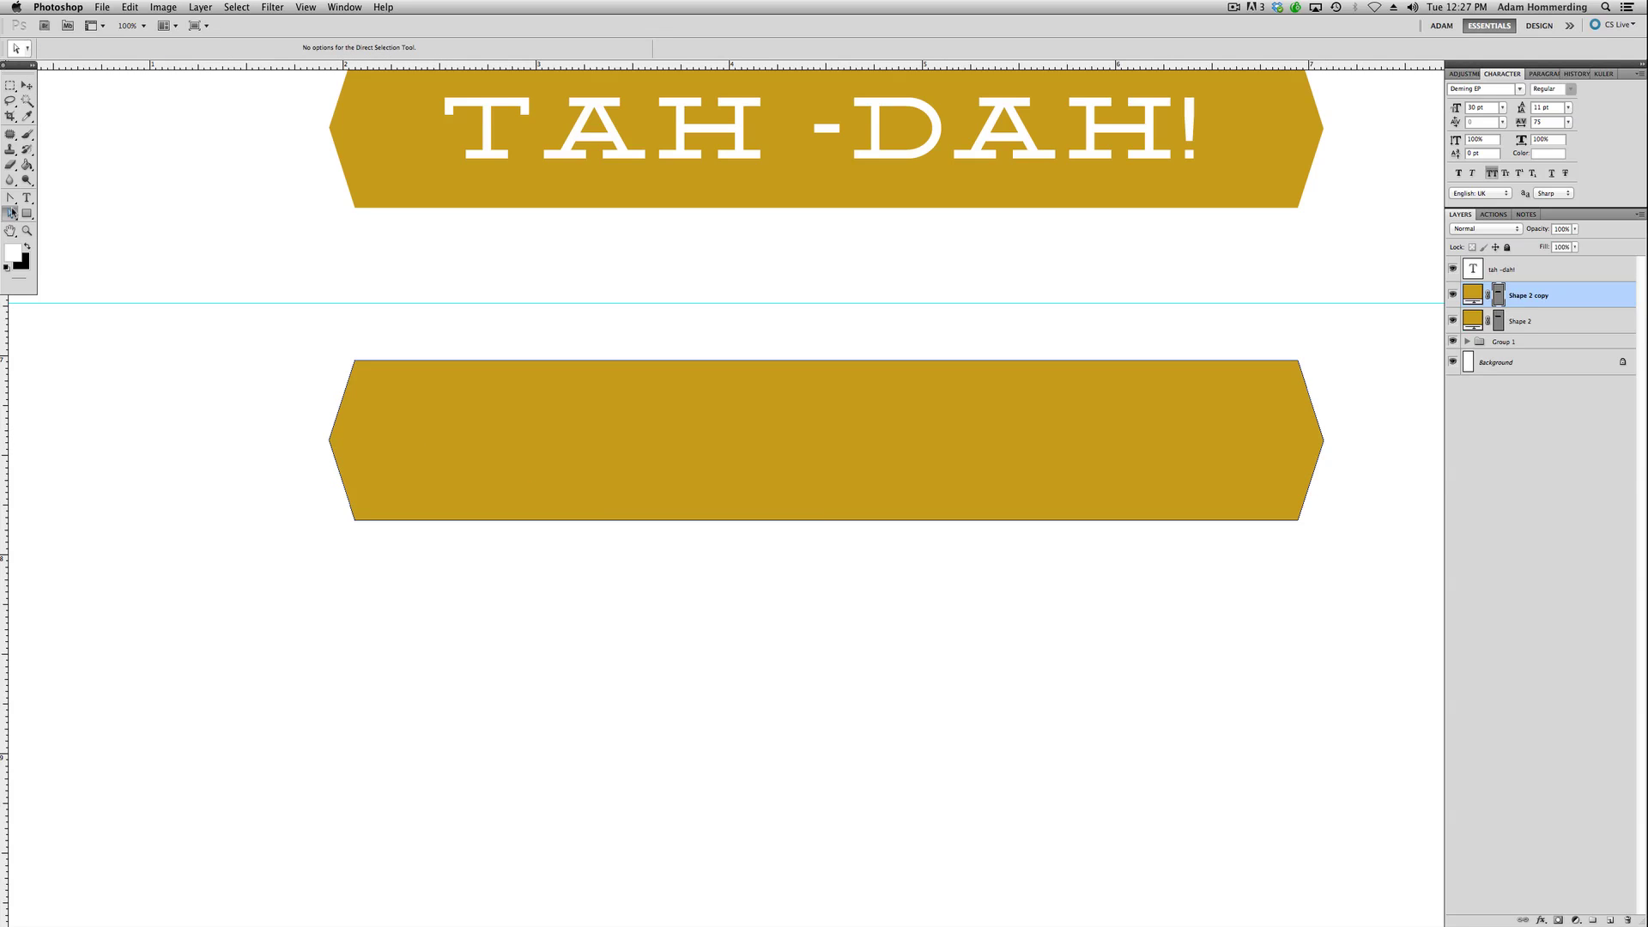
left_click(329, 442)
key("Right")
key("Right")
key("Right")
key("Right")
key("Right")
key("Right")
key("Right")
key("Right")
key("Right")
key("Right")
key("Right")
key("Right")
key("Right")
key("Right")
key("Right")
key("Right")
key("Right")
key("Right")
key("Right")
key("Right")
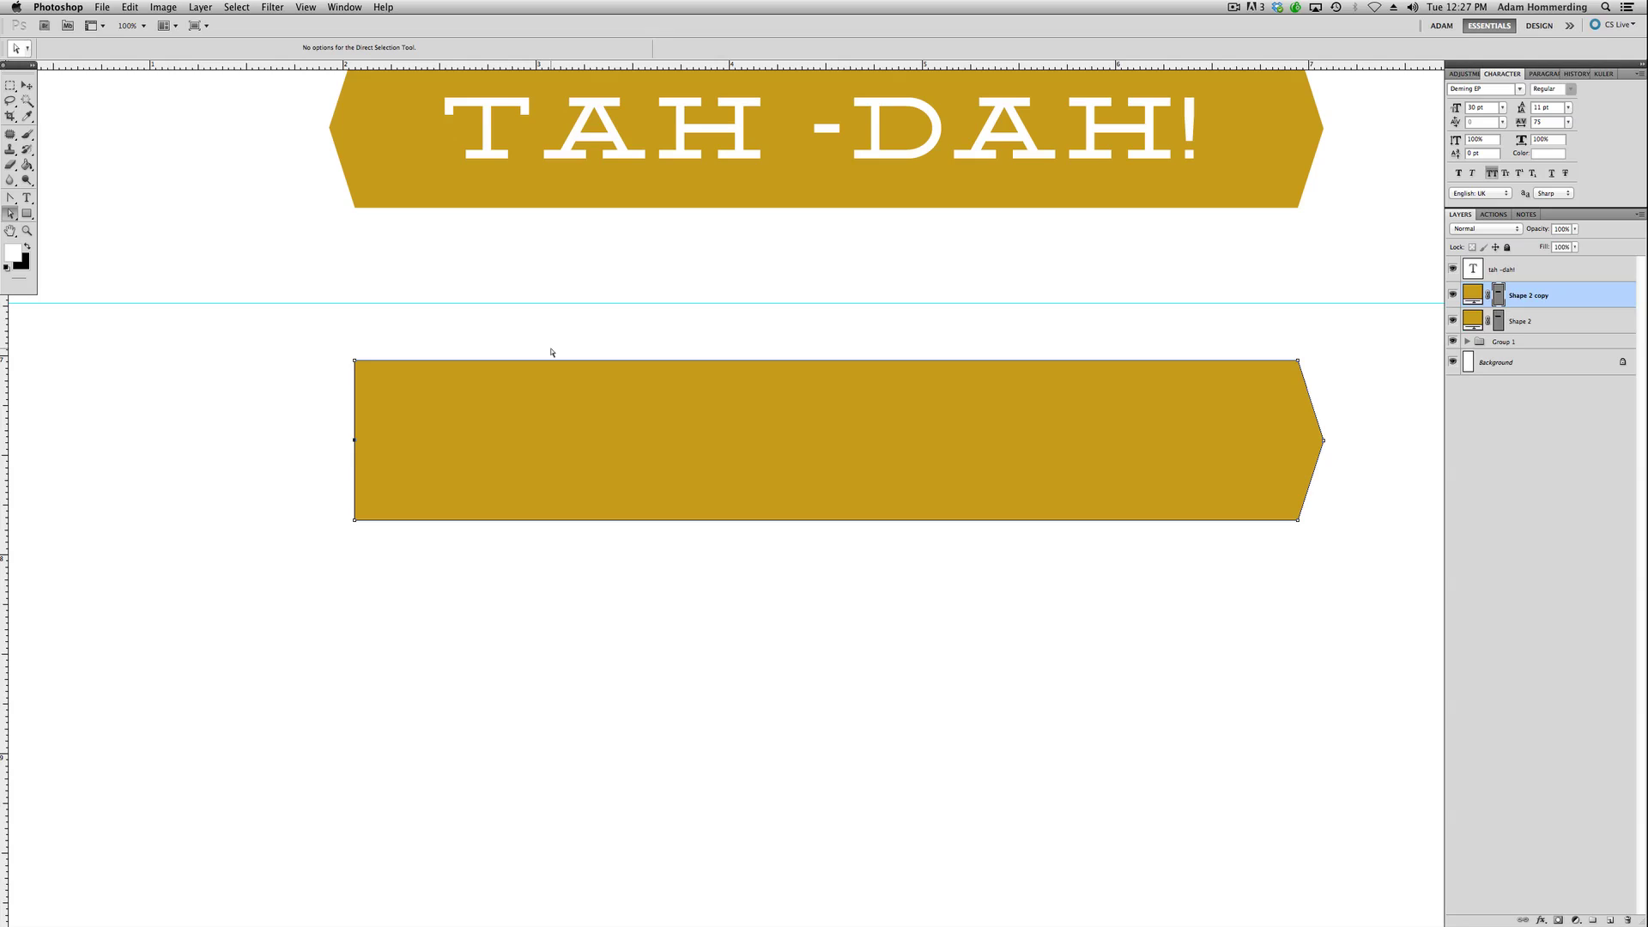
key("Right")
key("Right")
key("Right")
key("Right")
key("Right")
key("Right")
key("Right")
key("Right")
key("Right")
key("Right")
key("Right")
key("Right")
key("Right")
key("Right")
key("Right")
key("Right")
key("Right")
key("Right")
key("Right")
key("Right")
key("Right")
key("Right")
key("Right")
key("Right")
key("Right")
key("Right")
key("Right")
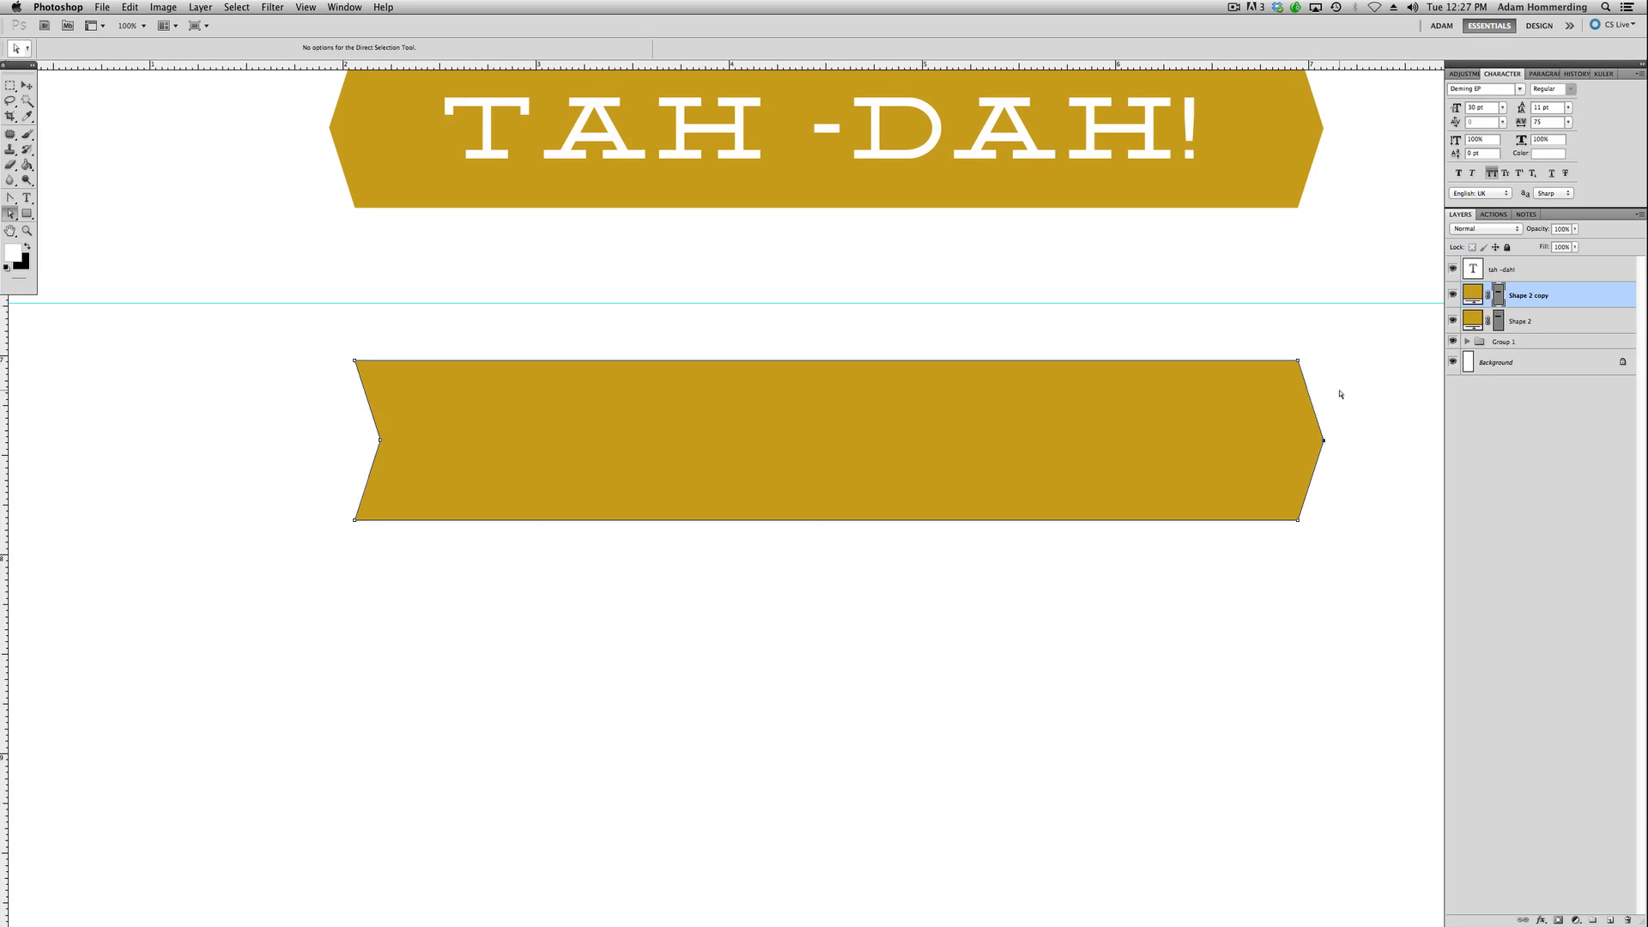
Nudge the middle anchor point of the banner copy's right end inward to form a notch matching the left end, and deselect the shape.
key("Left")
key("Left")
key("Left")
key("Left")
key("Left")
key("Left")
key("Left")
key("Left")
key("Left")
key("Left")
key("Left")
key("Left")
key("Left")
key("Left")
key("Left")
key("Left")
key("Left")
key("Left")
key("Left")
key("Left")
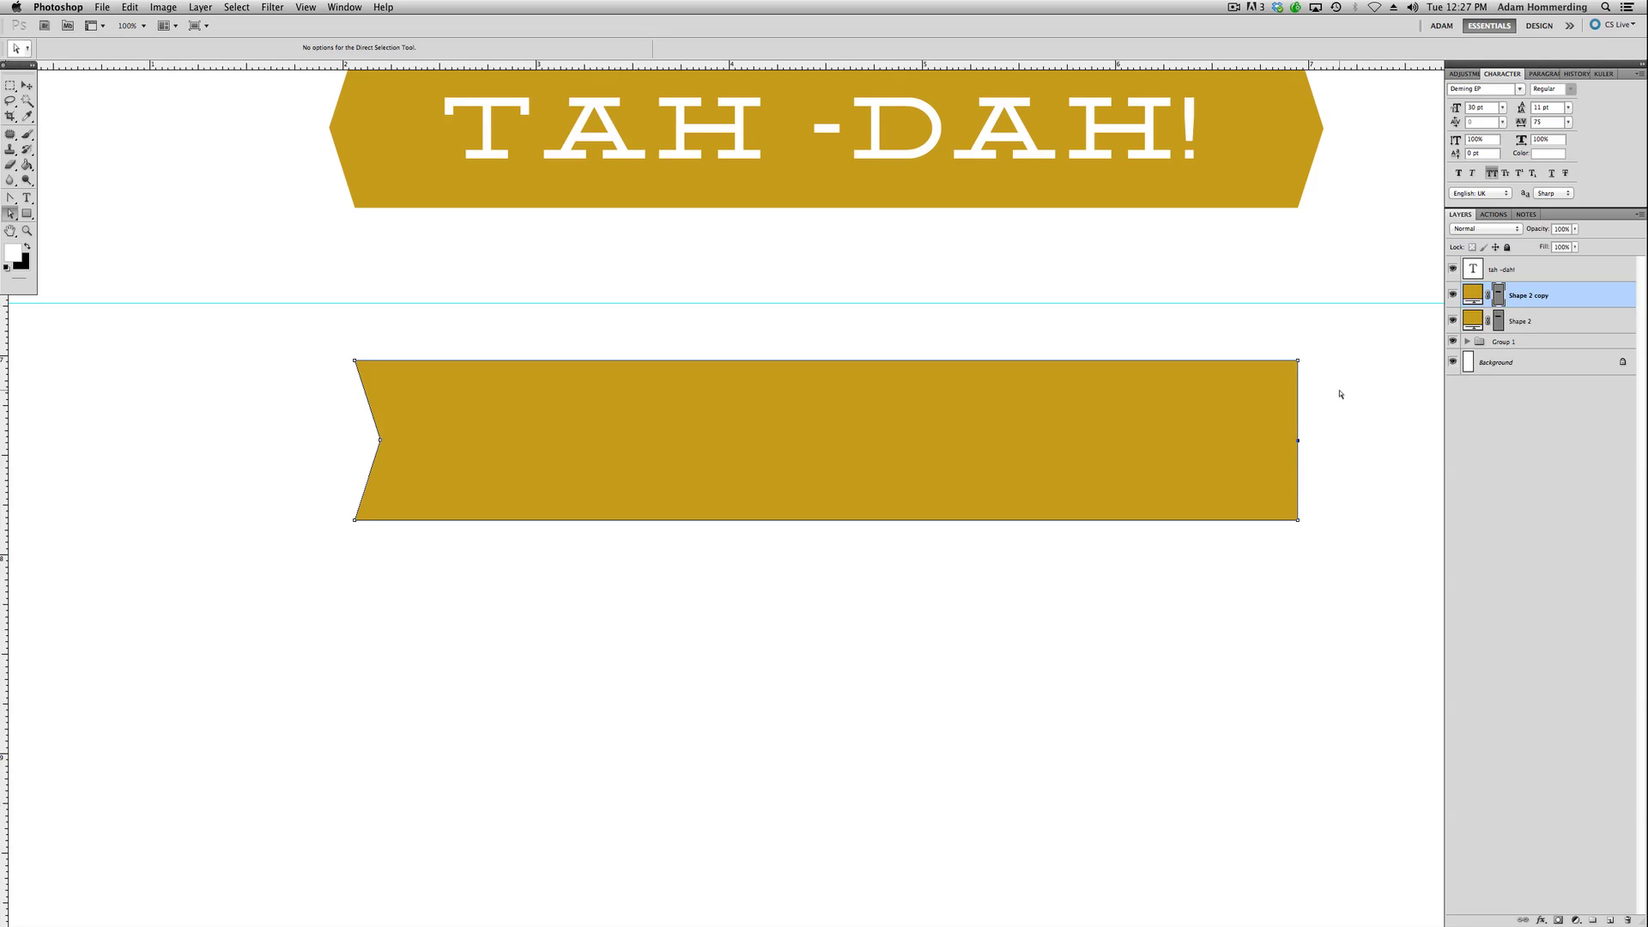
key("Left")
key("Left")
key("Left")
key("Left")
key("Left")
key("Left")
key("Left")
key("Left")
key("Left")
key("Left")
key("Left")
key("Left")
key("Left")
key("Left")
key("Left")
key("Left")
key("Left")
key("Left")
key("Left")
key("Left")
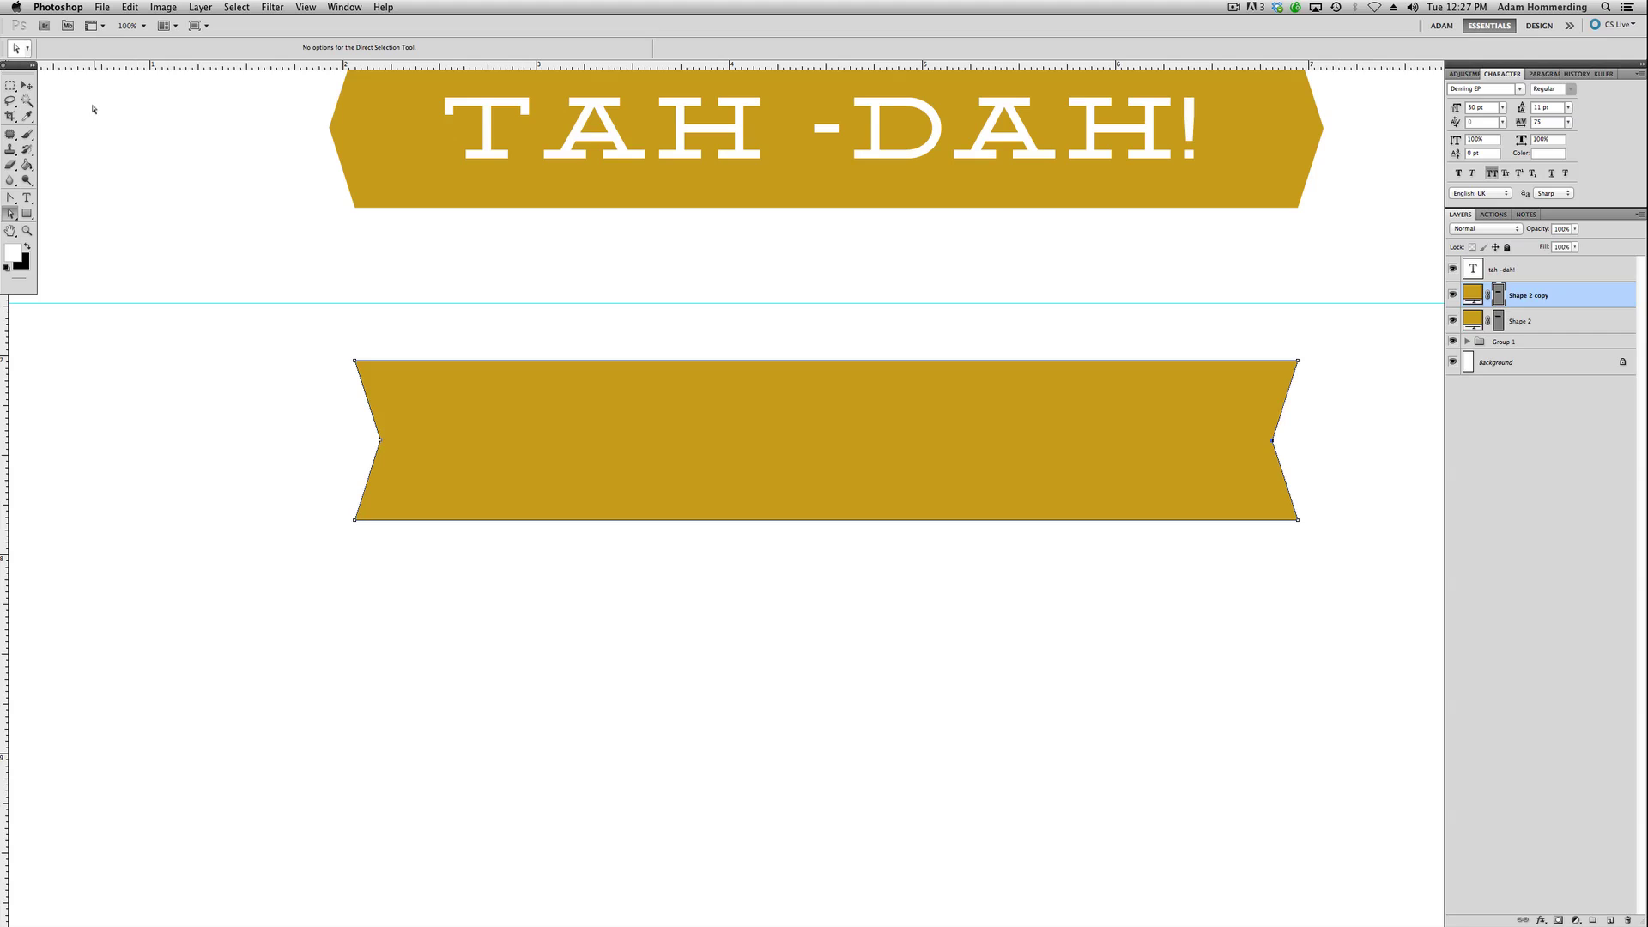
left_click(23, 86)
left_click(766, 606)
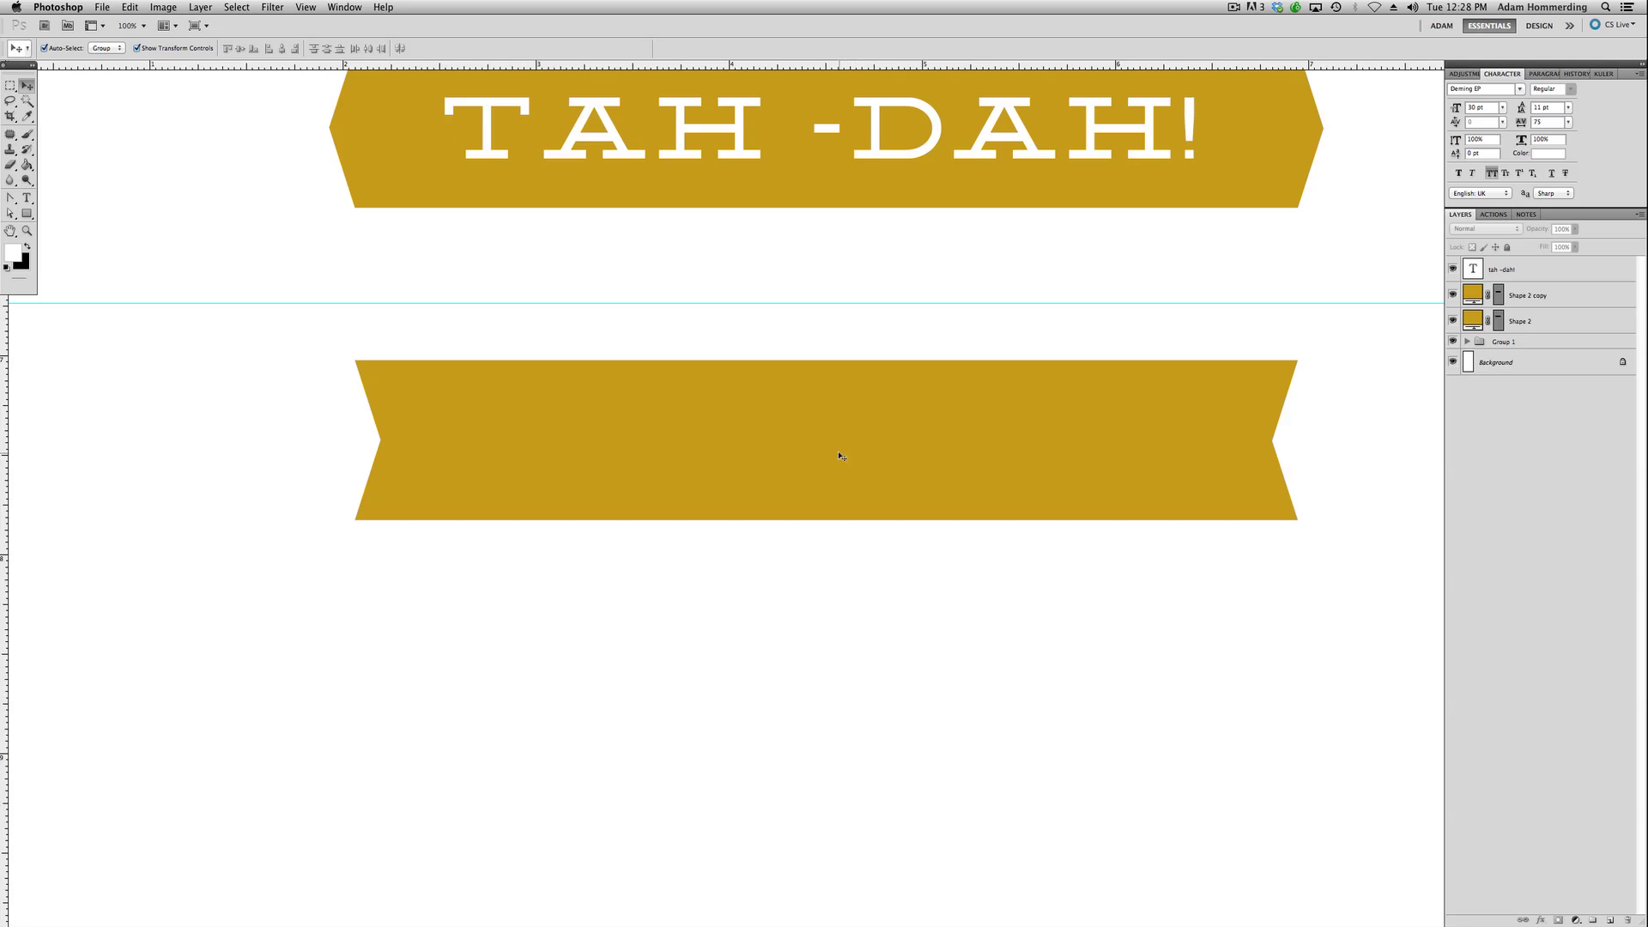
Change the fill colour of the notched banner to grey b1b1b1.
left_click(784, 417)
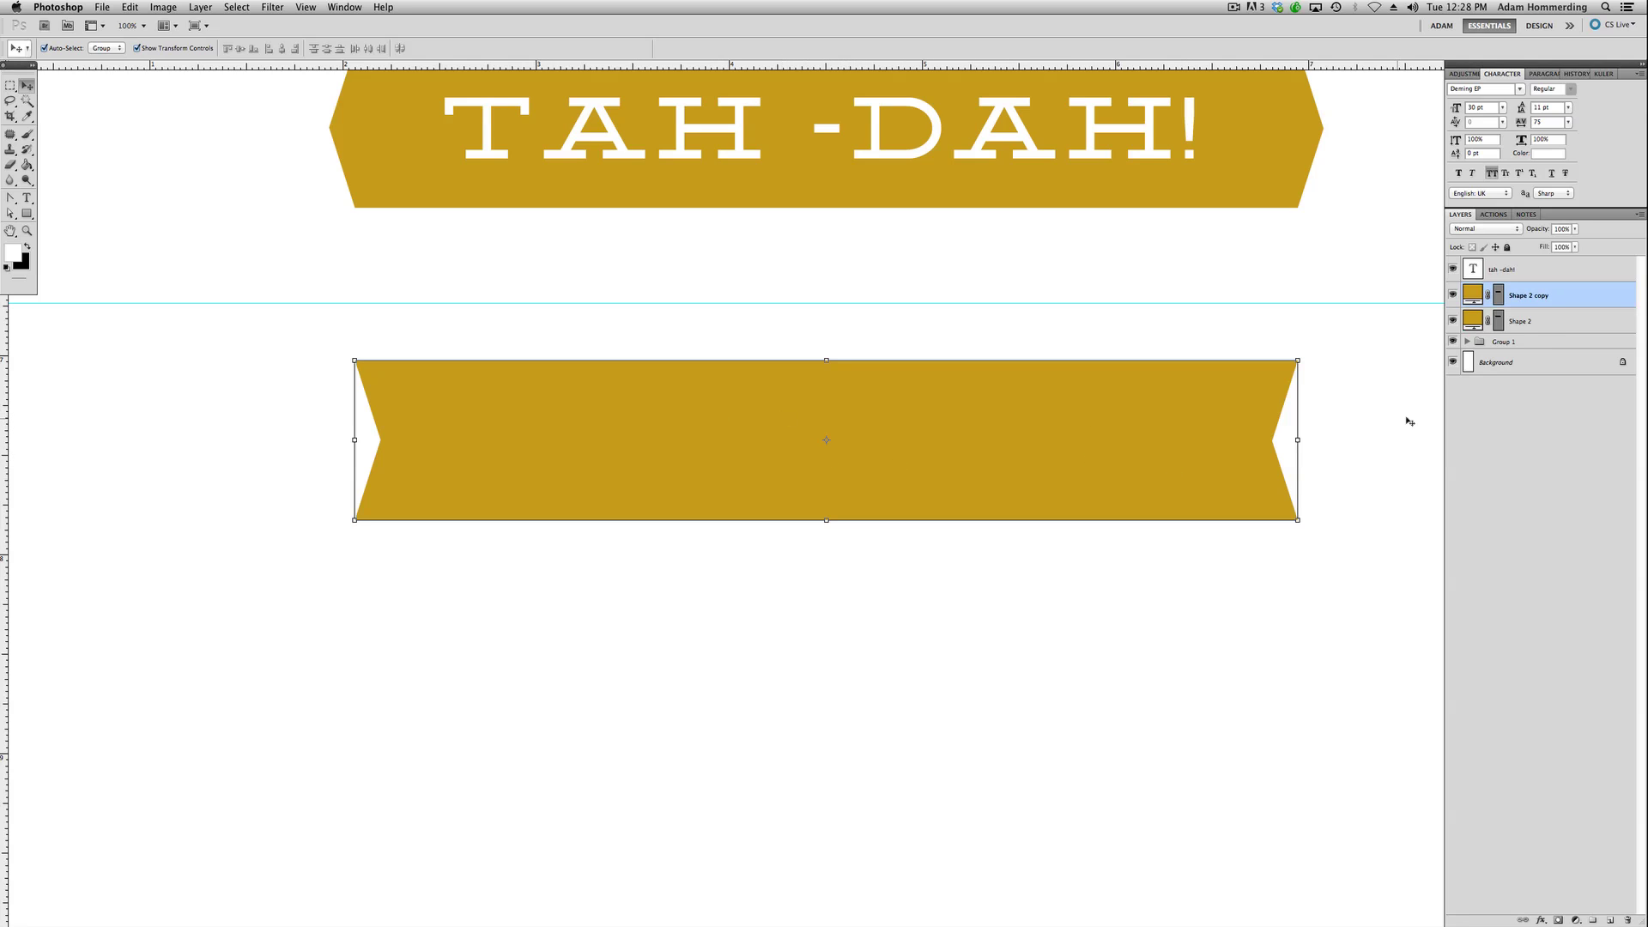
double_click(1474, 294)
left_click_drag(1178, 181, 1001, 169)
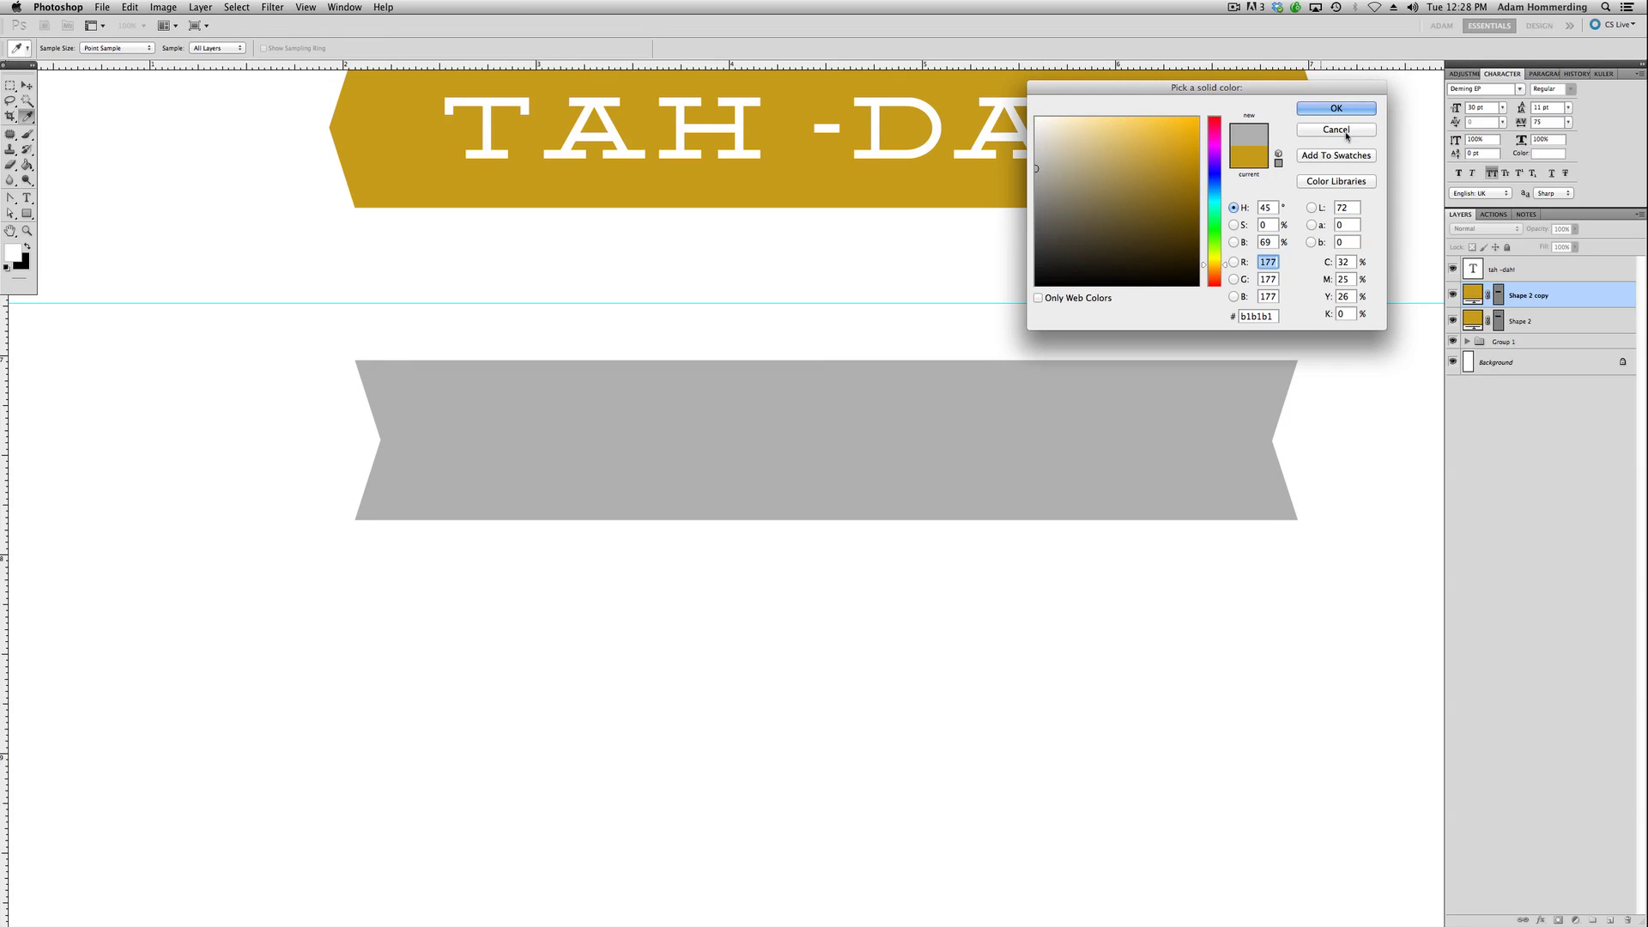
left_click(1337, 108)
left_click(732, 596)
Duplicate the grey notched banner straight down, placing the copy about 1 ruler unit below it.
scroll(868, 530, "up", 3)
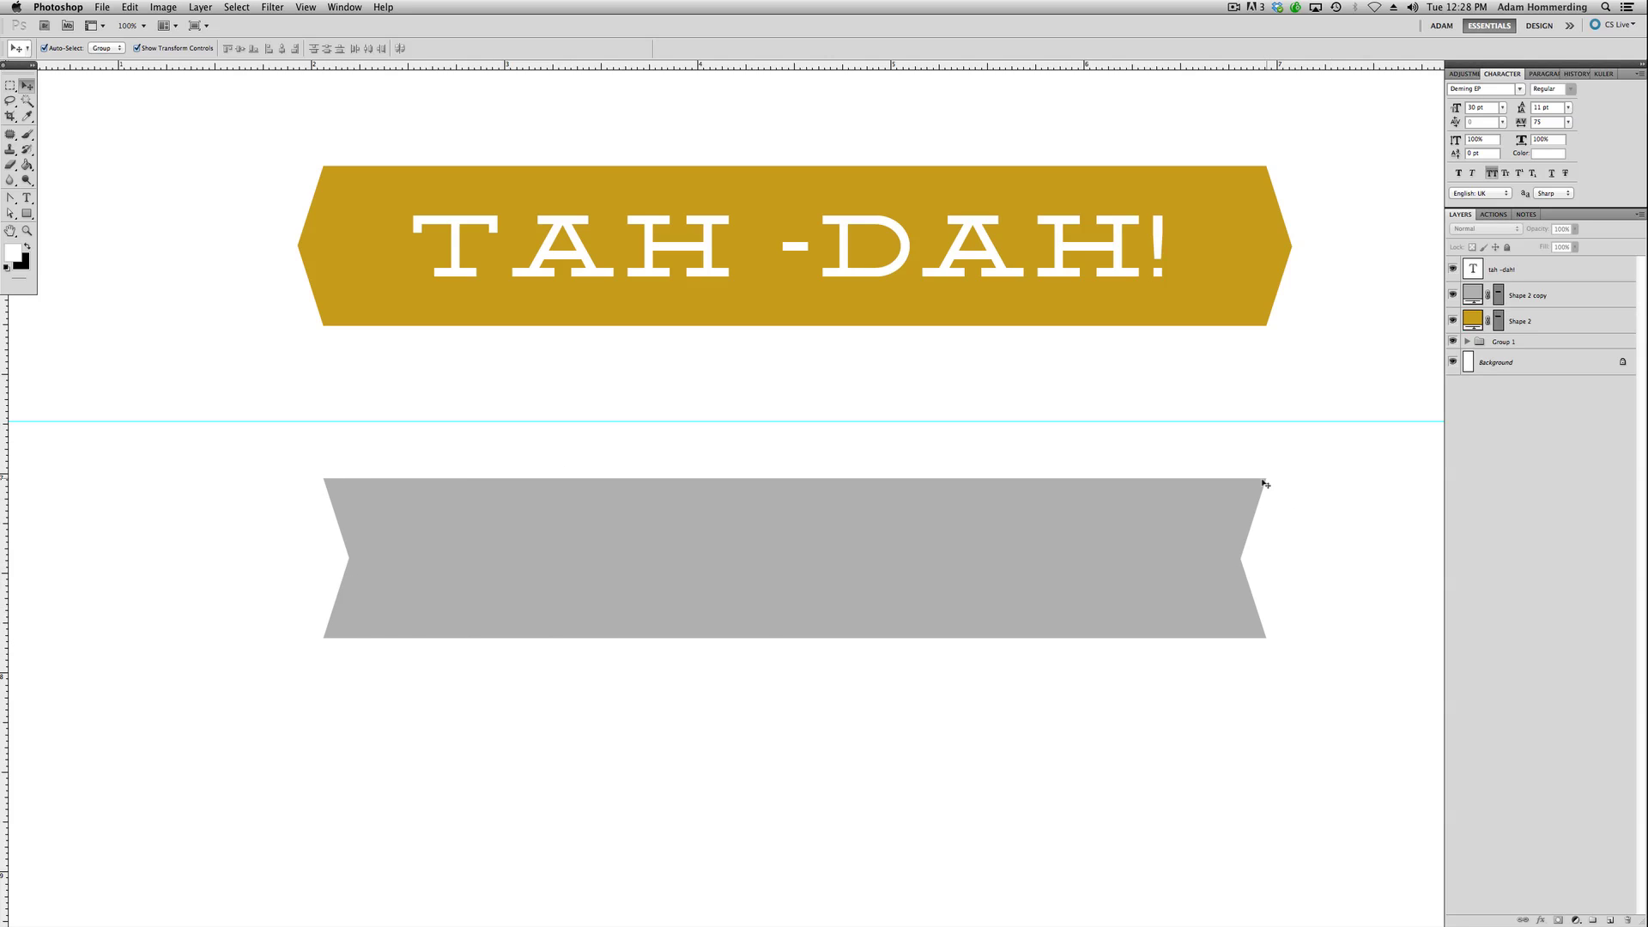
left_click(757, 522)
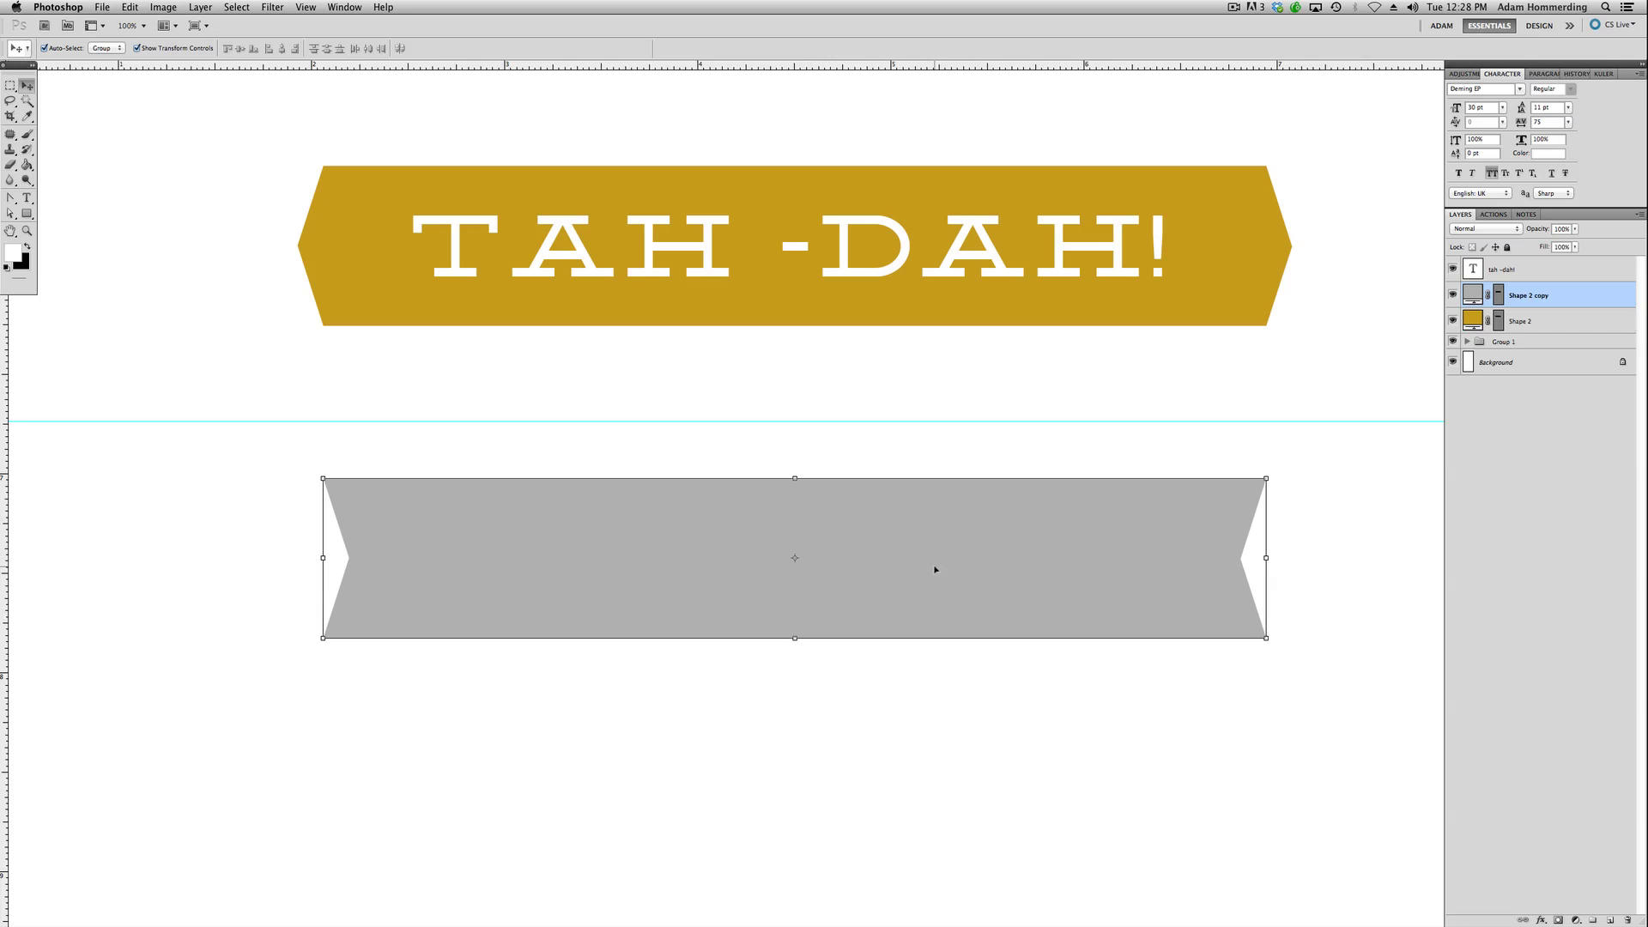
left_click_drag(928, 550, 930, 754)
Add a black Stroke layer style to the lower grey banner and increase its size to a thick outline.
left_click_drag(933, 655, 934, 497)
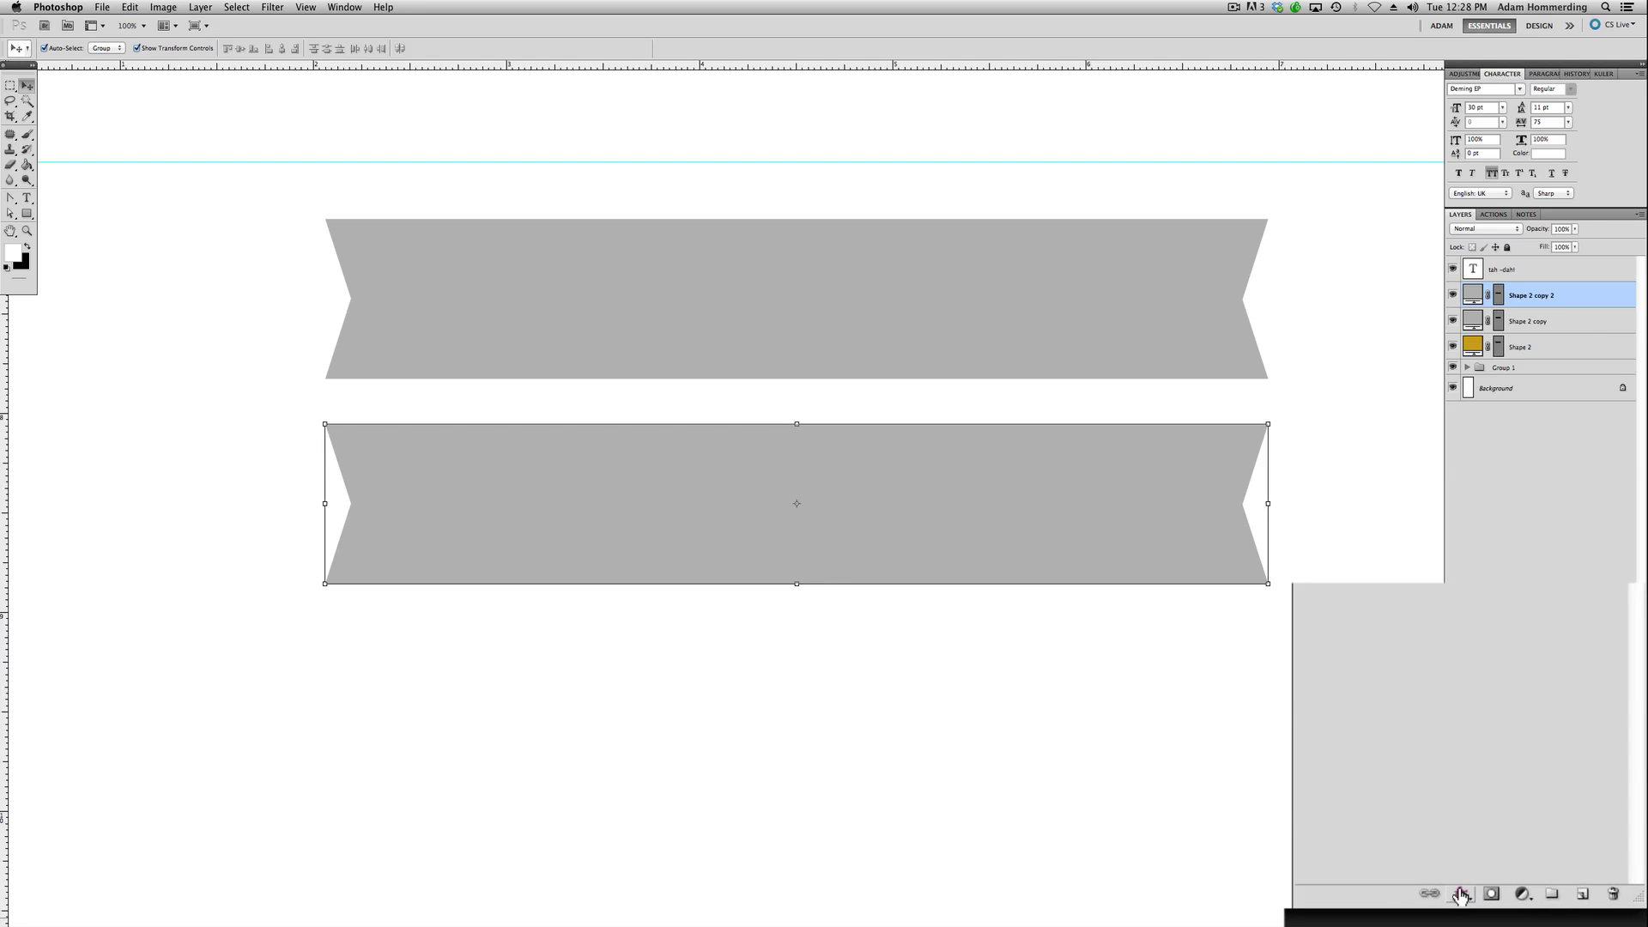
left_click(1541, 920)
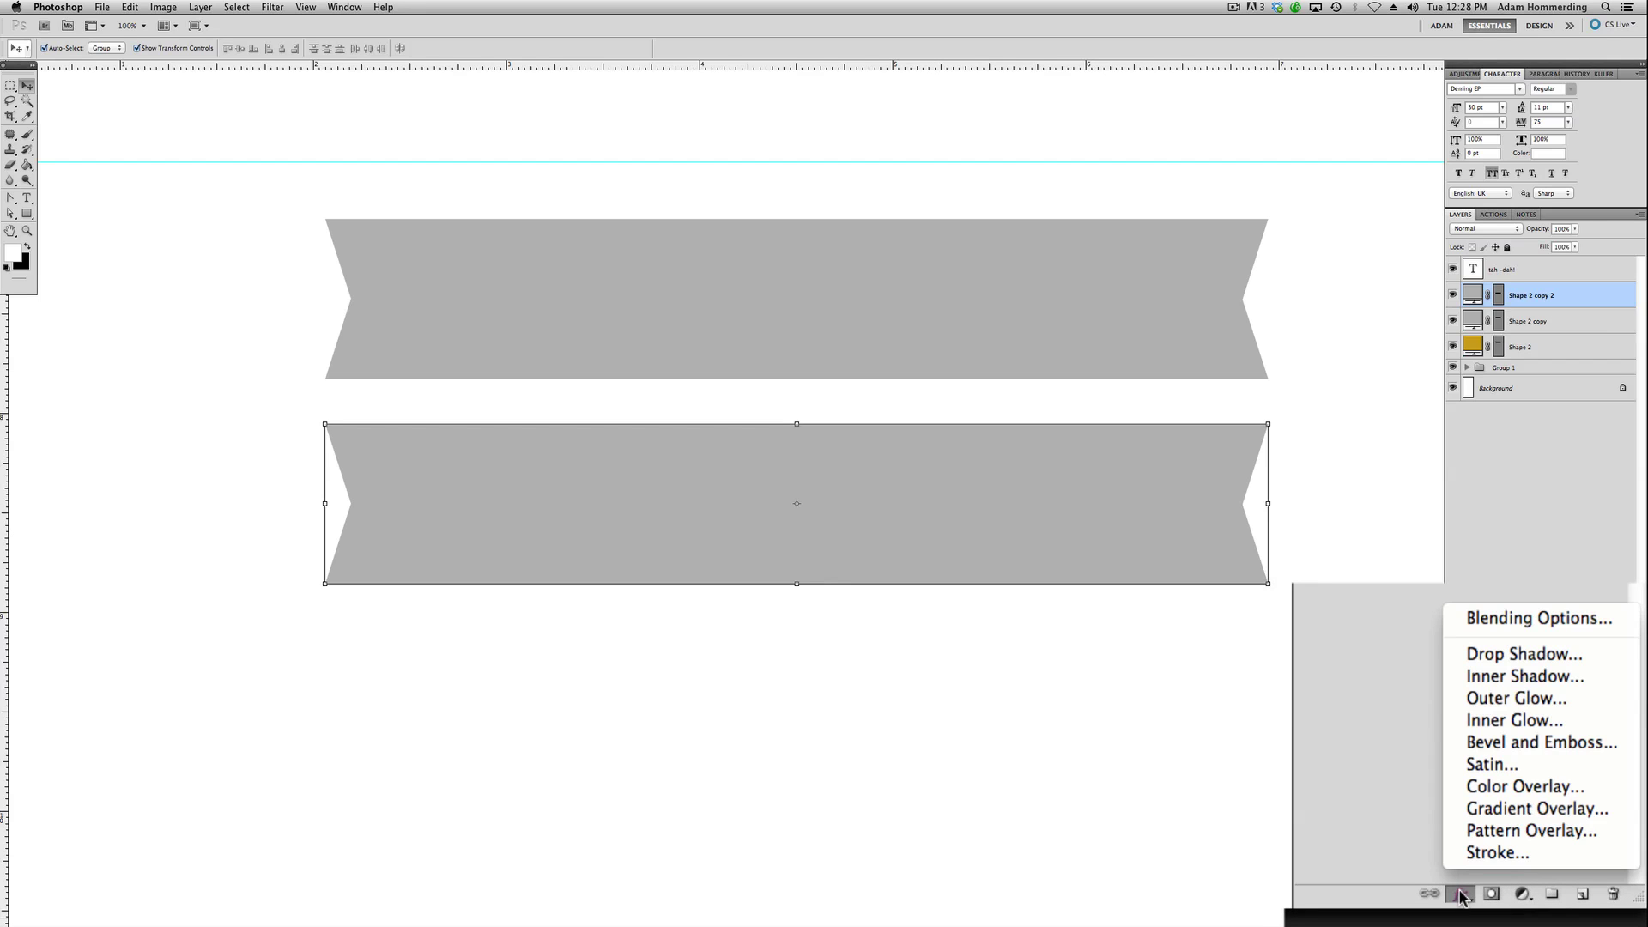
left_click(1511, 854)
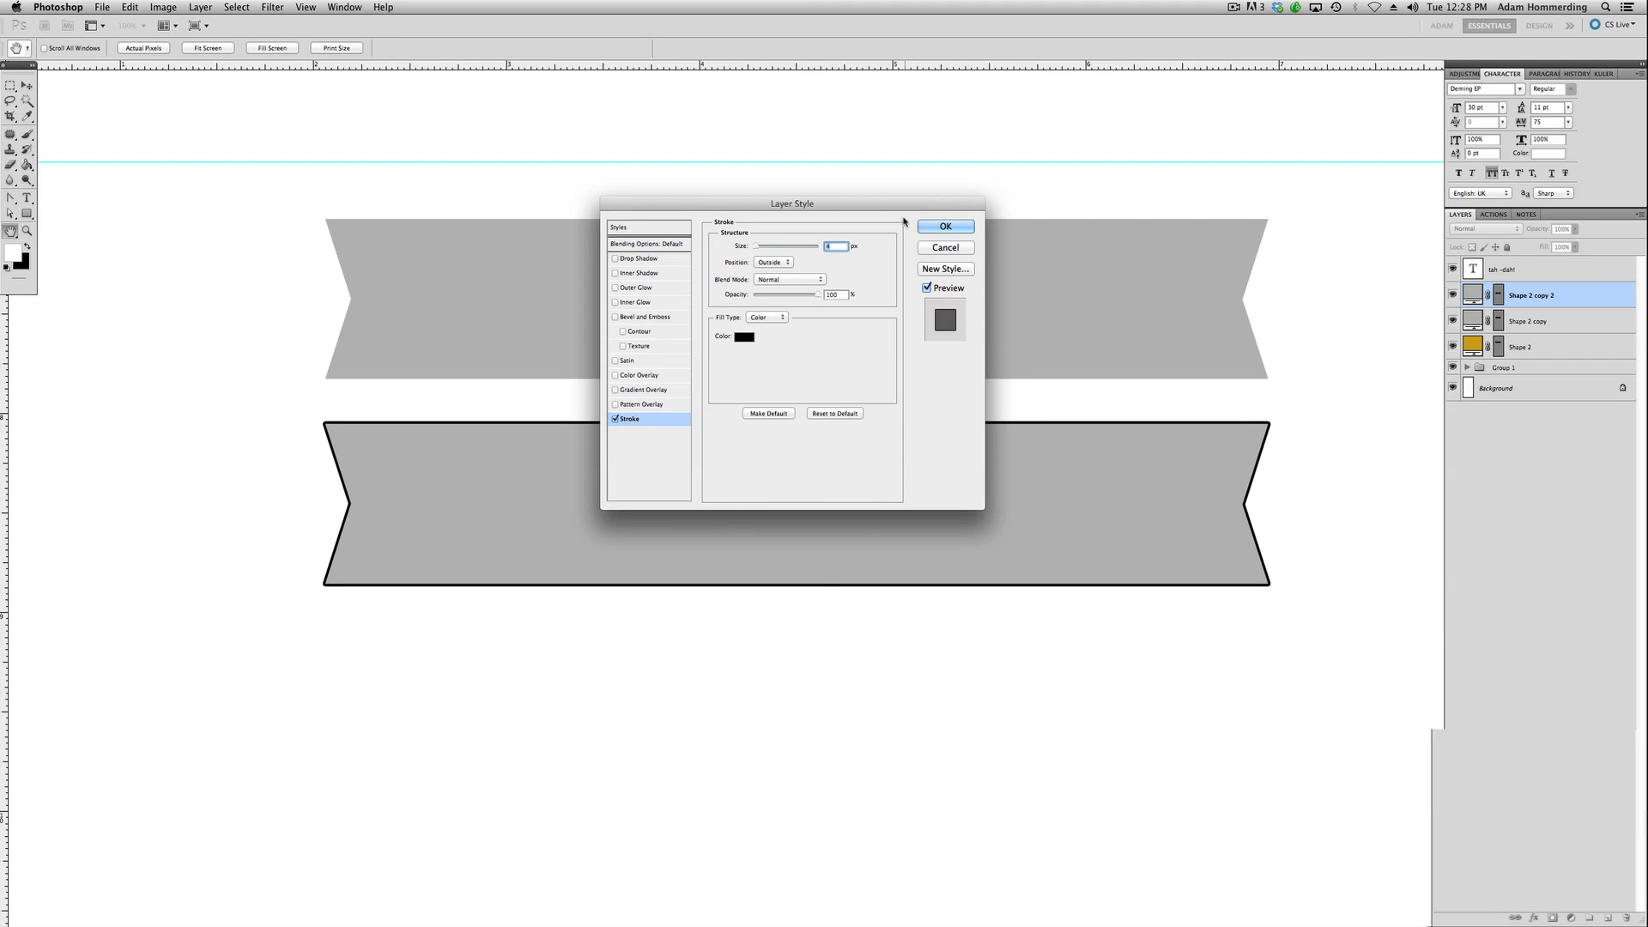
left_click_drag(870, 206, 869, 112)
scroll(1030, 250, "up", 5)
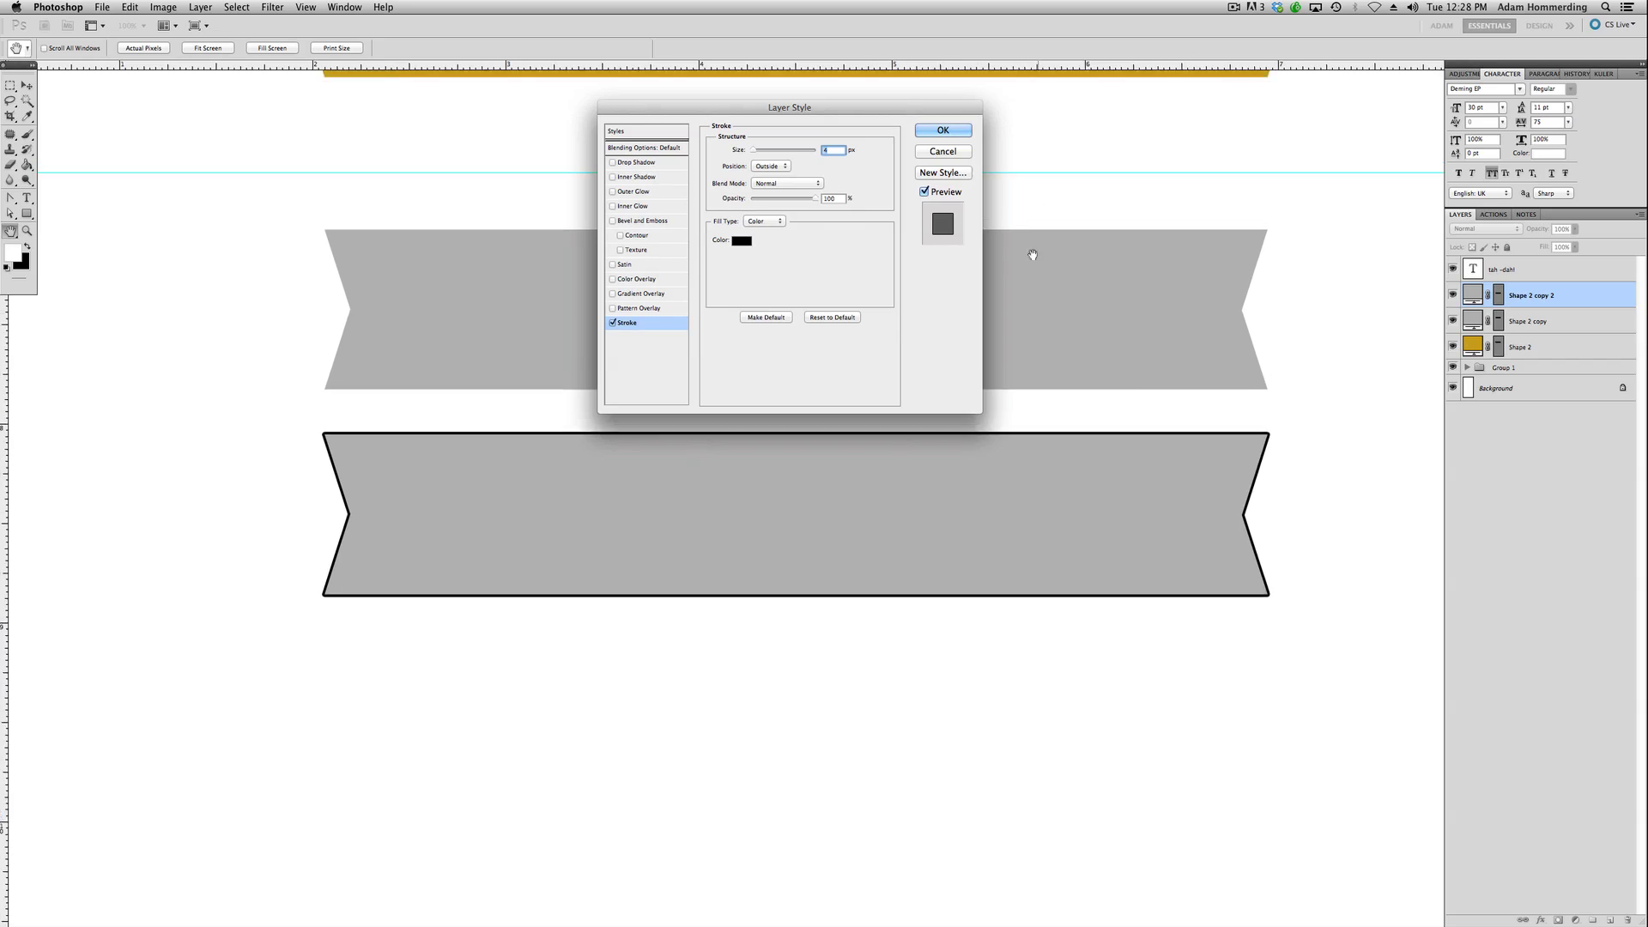
scroll(1041, 279, "down", 3)
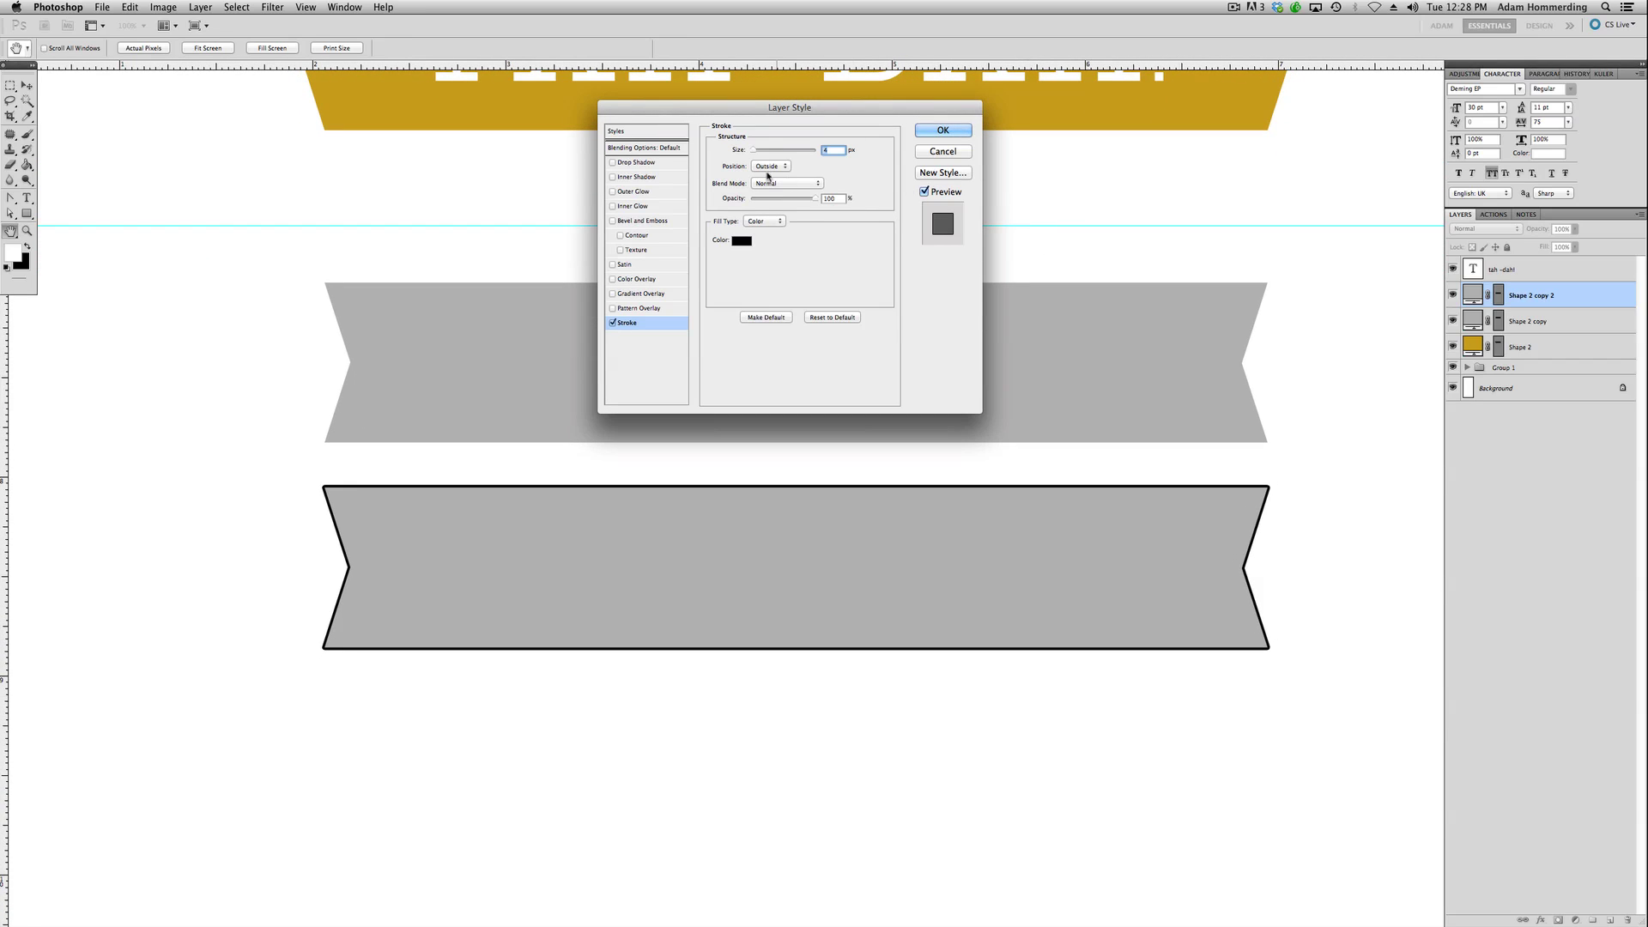
mouse_move(753, 152)
left_mouse_down()
mouse_move(790, 150)
mouse_move(762, 150)
left_mouse_up()
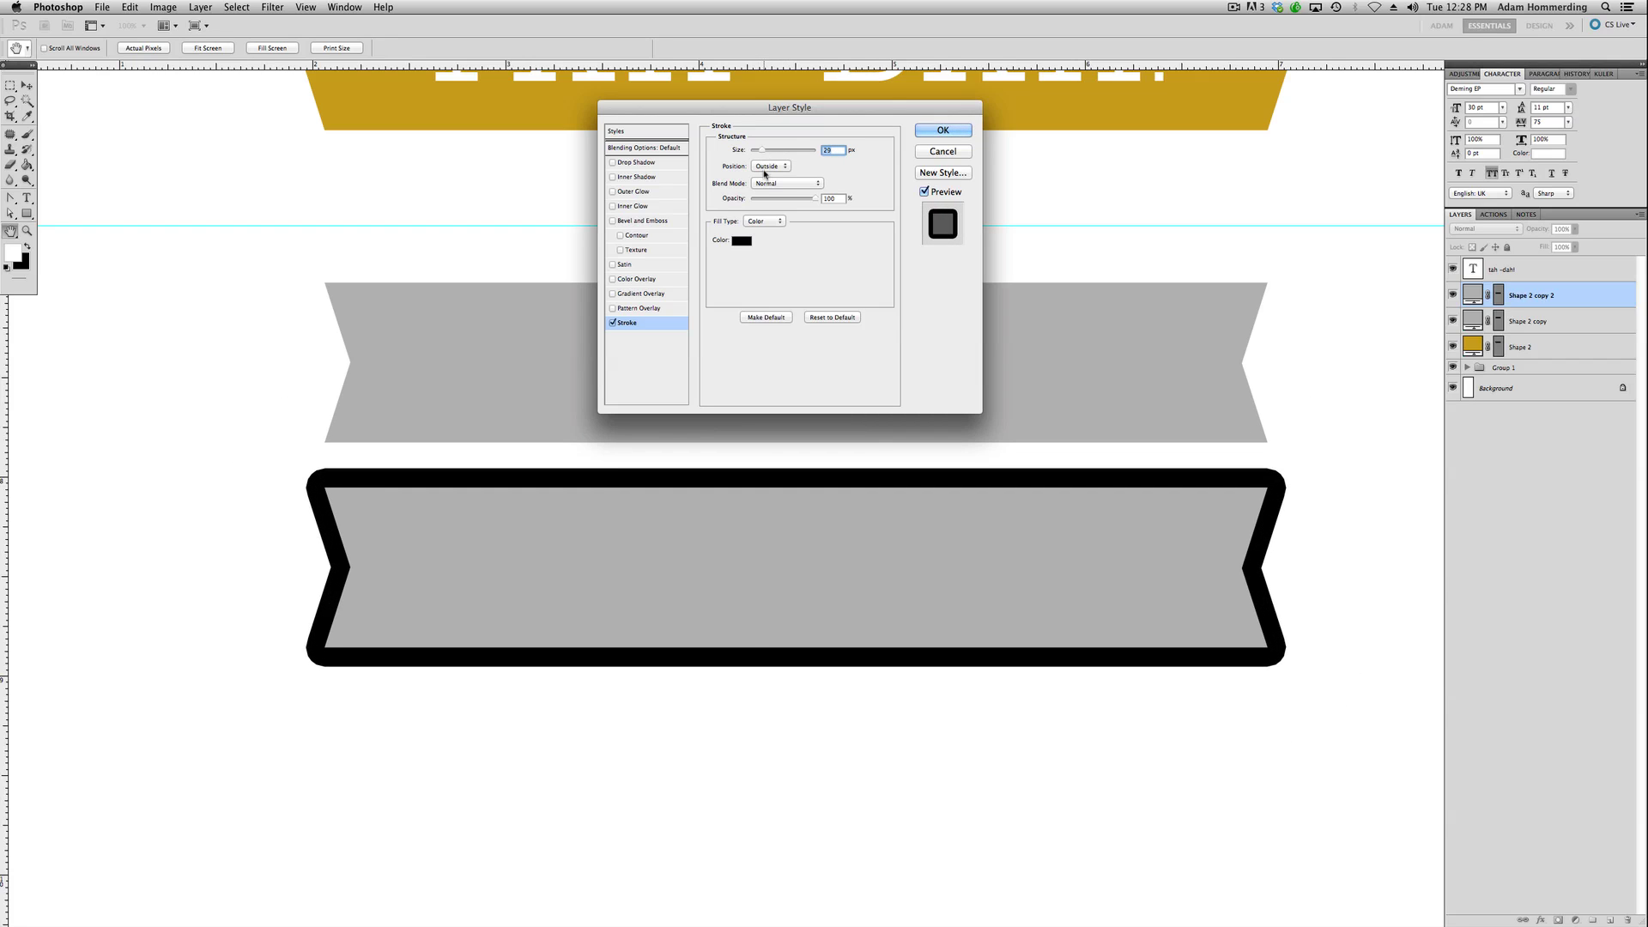
Compare the stroke's Outside position and set the position to Inside for sharp corners.
left_click(784, 168)
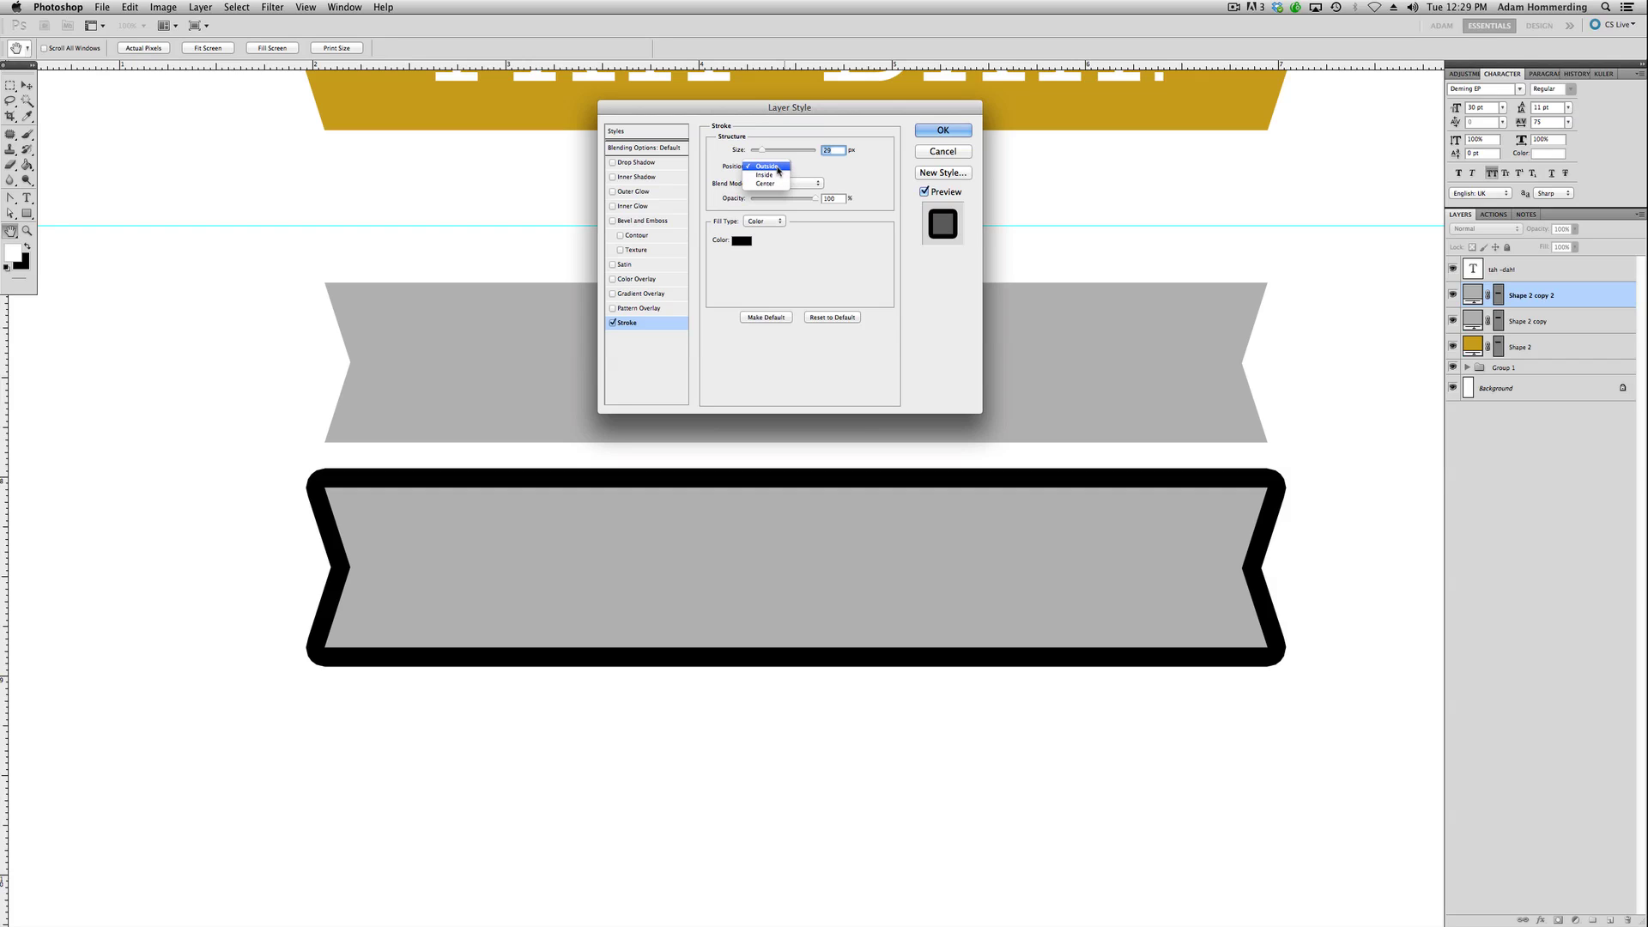
left_click(779, 168)
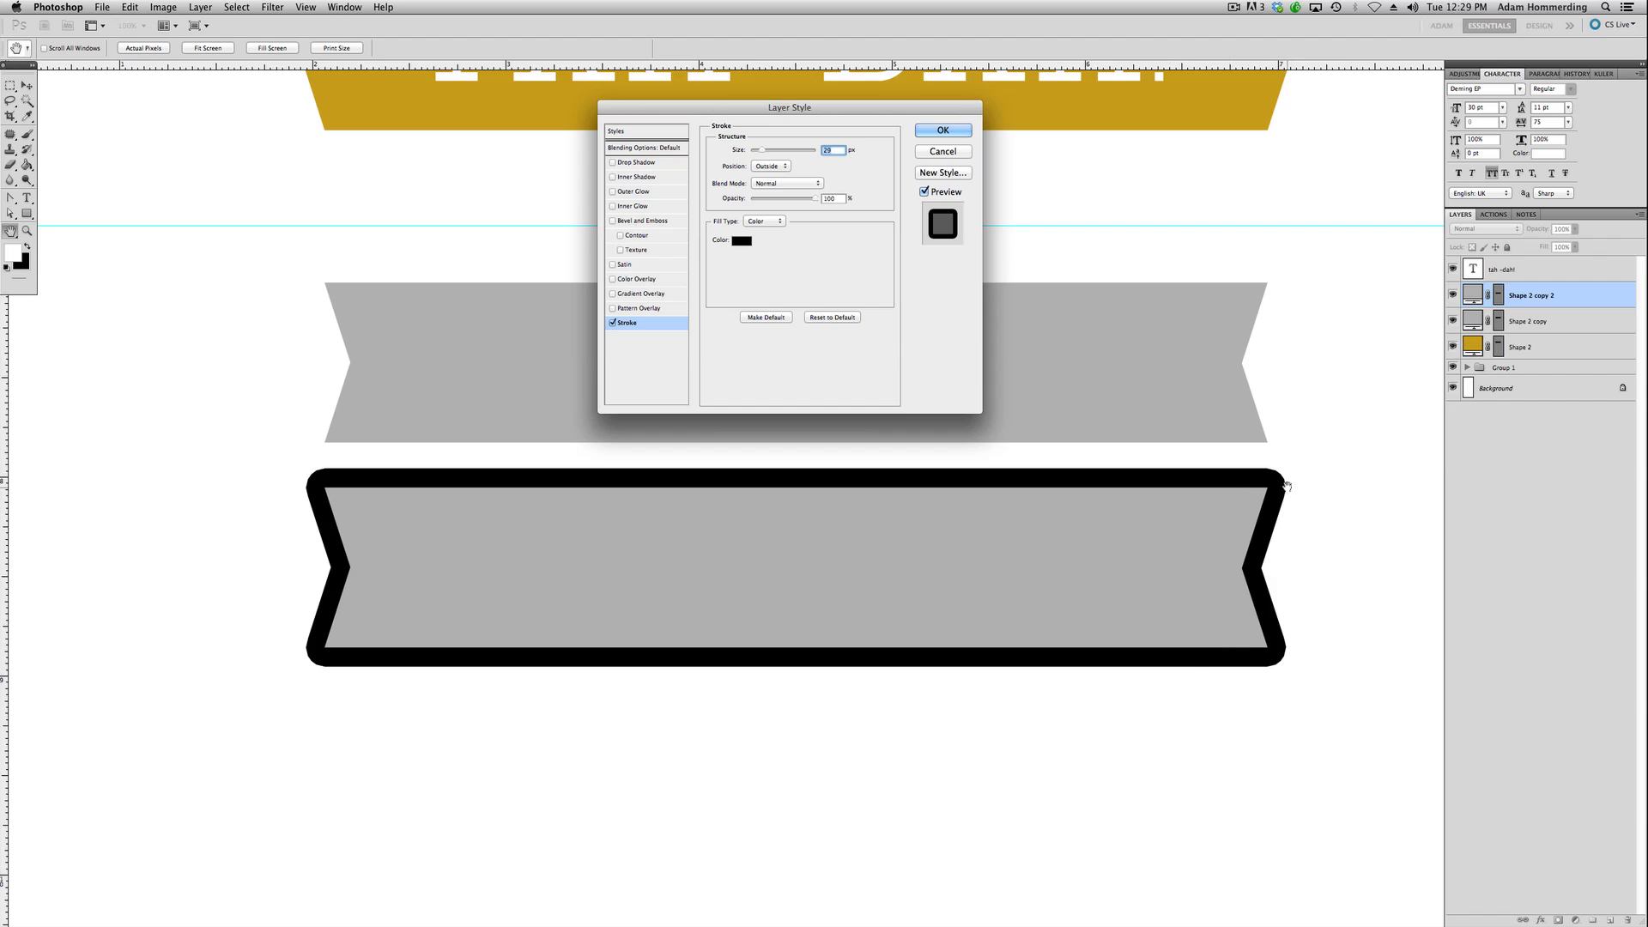
left_click(783, 168)
left_click(773, 176)
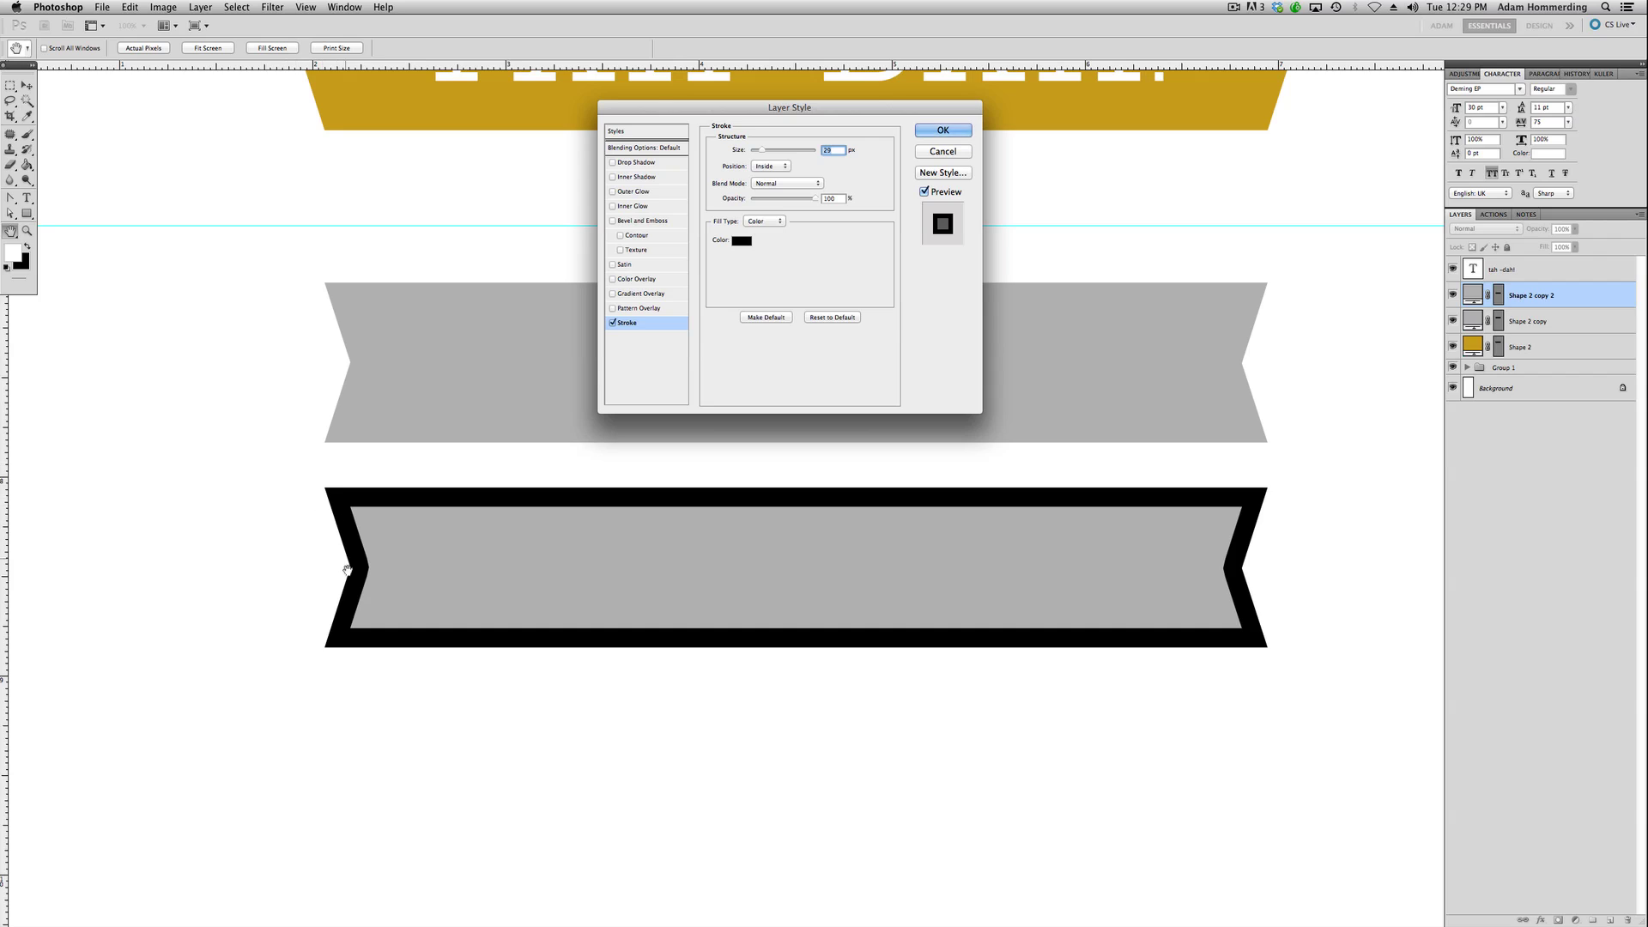
left_click_drag(348, 571, 339, 590)
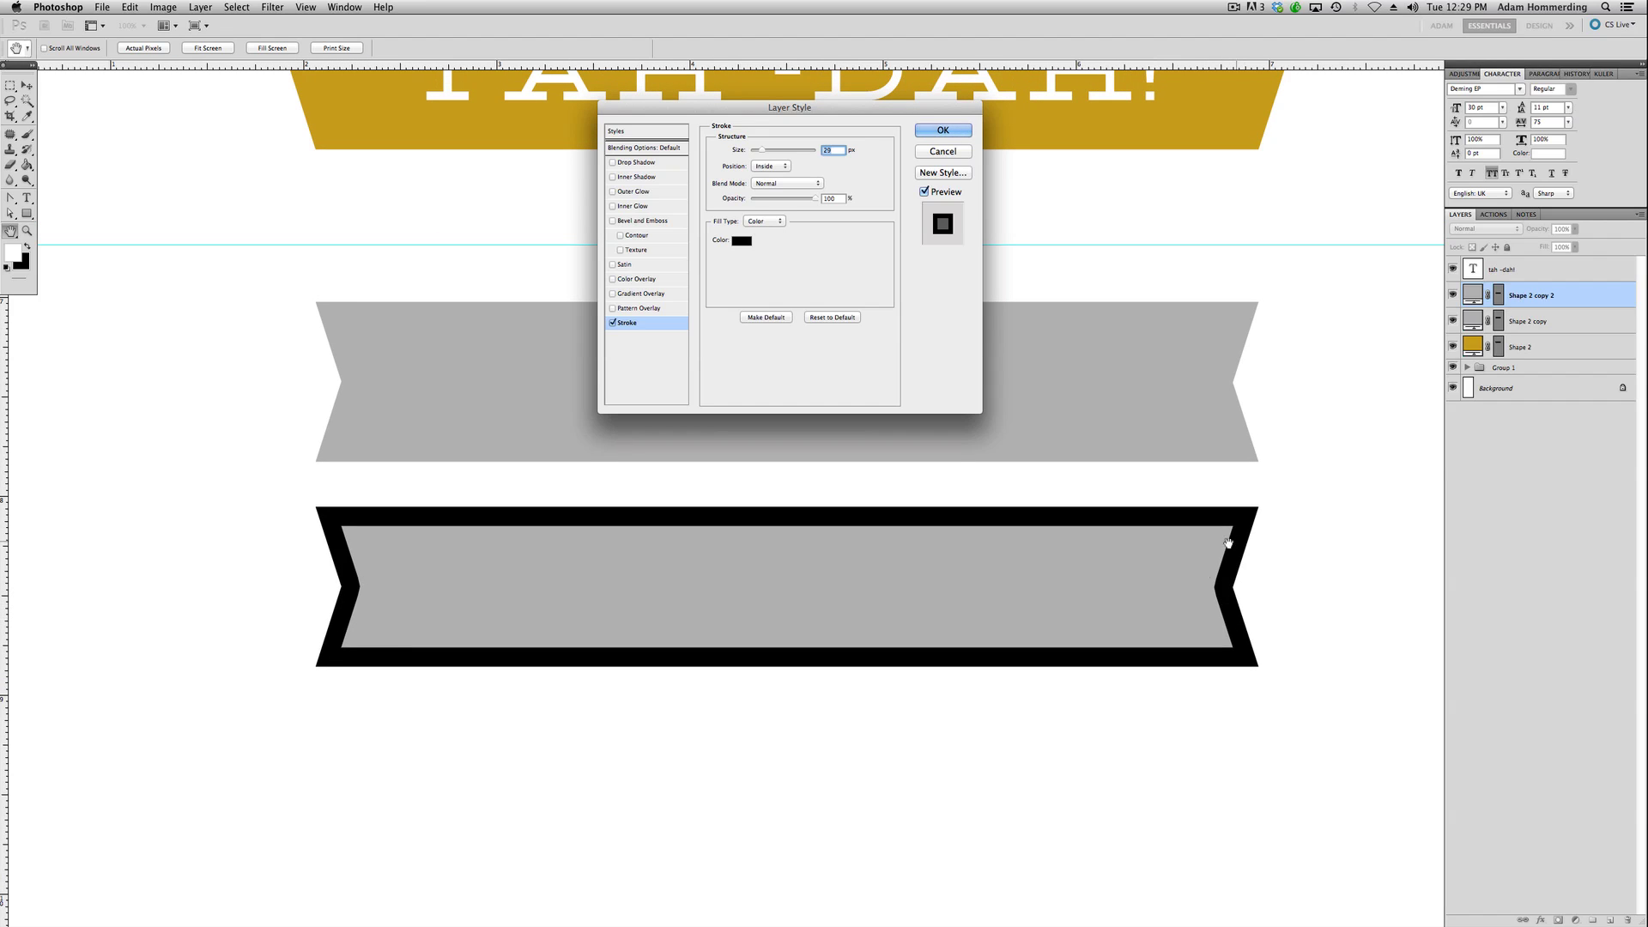
Try the Center position for the stroke and switch it back to Inside.
left_click(779, 169)
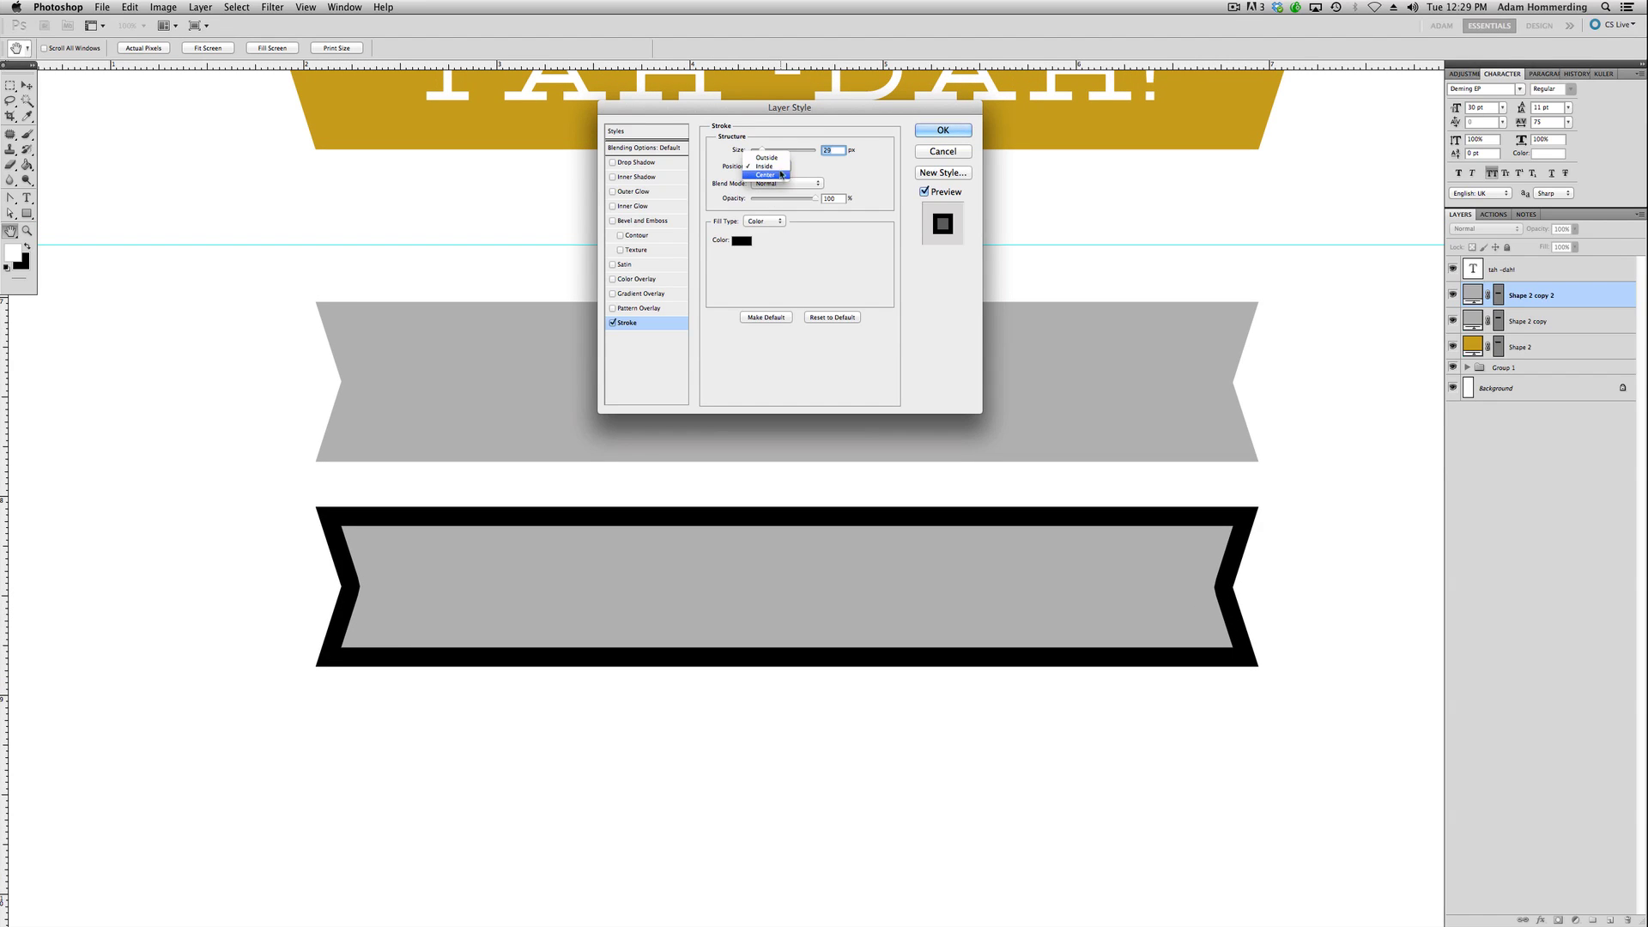
left_click(781, 172)
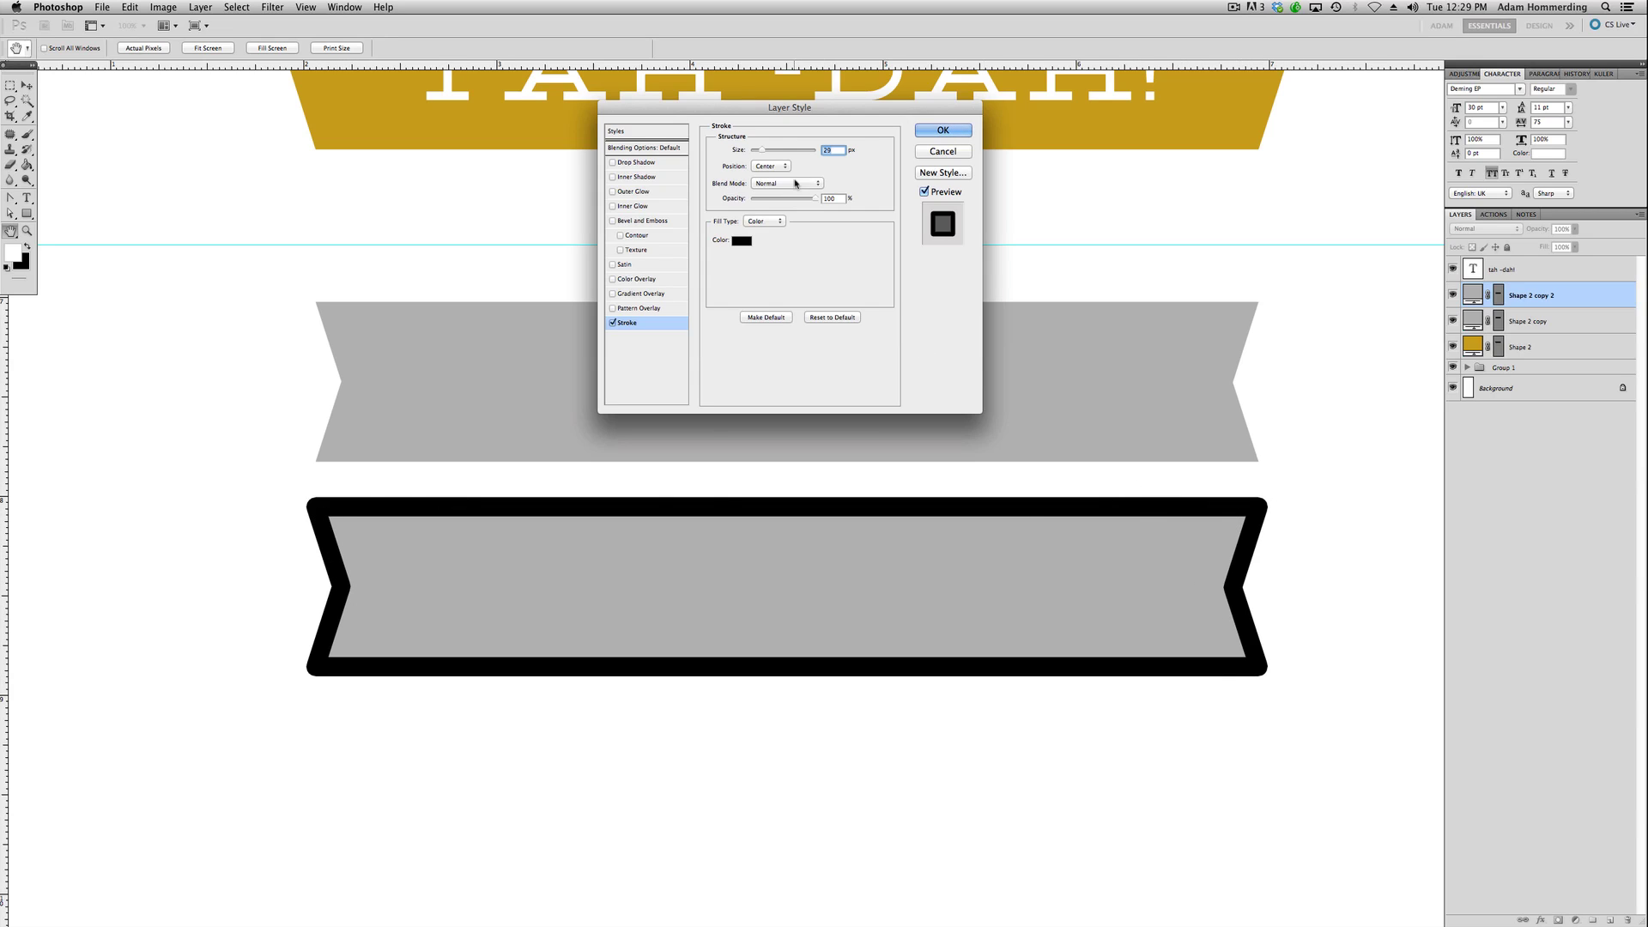
left_click(777, 169)
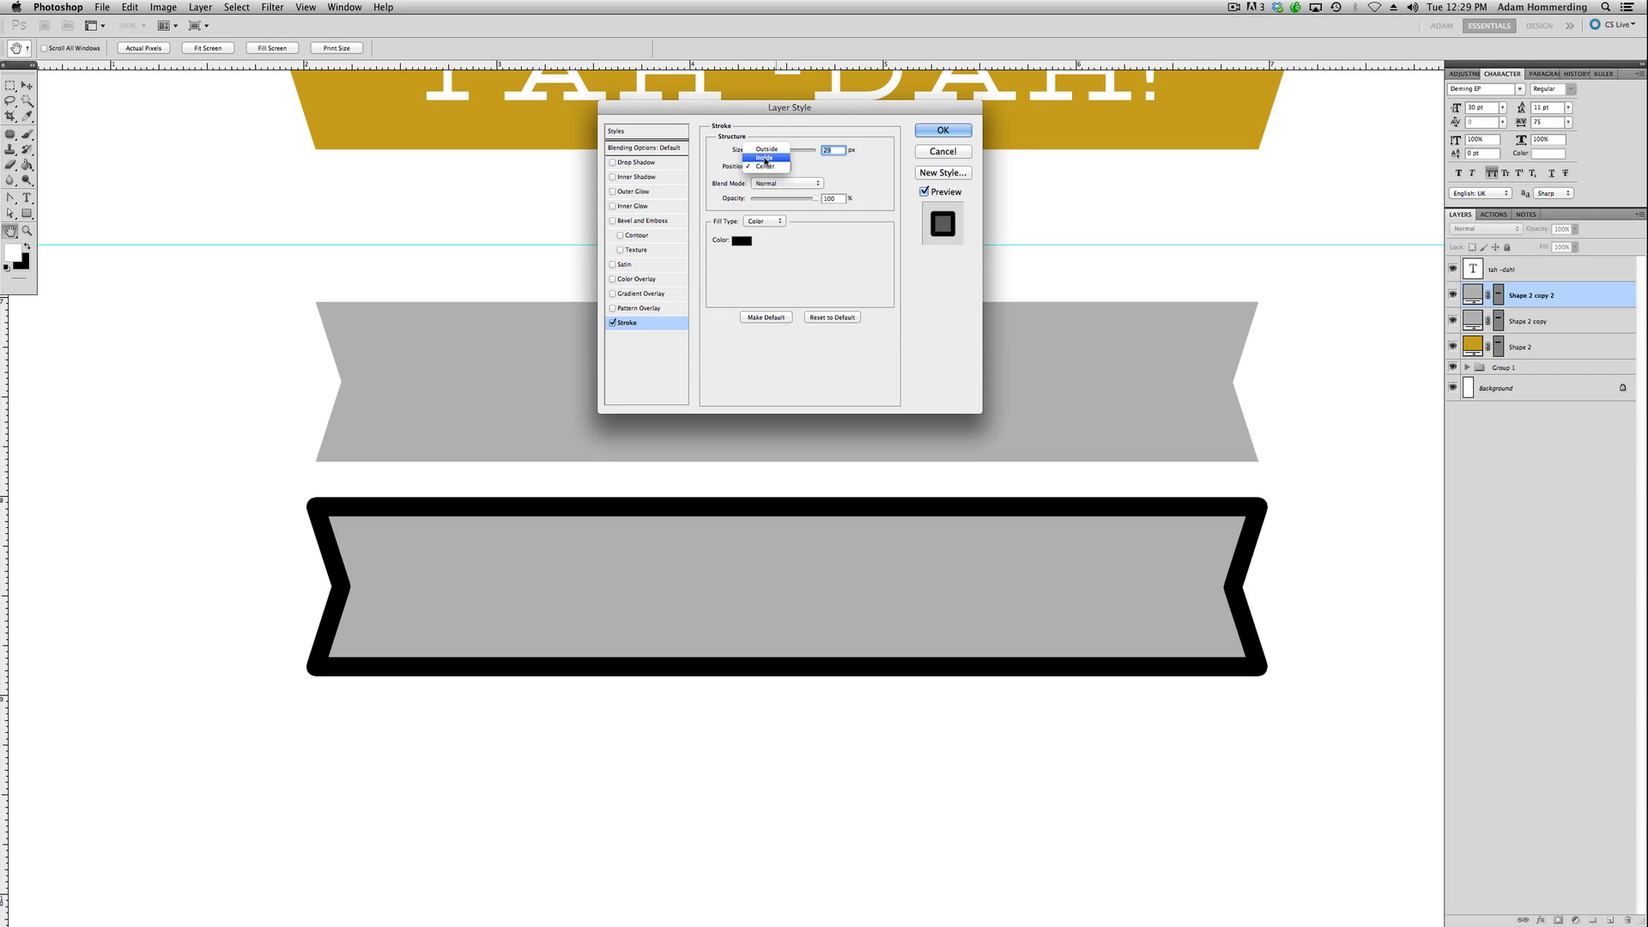
left_click(768, 158)
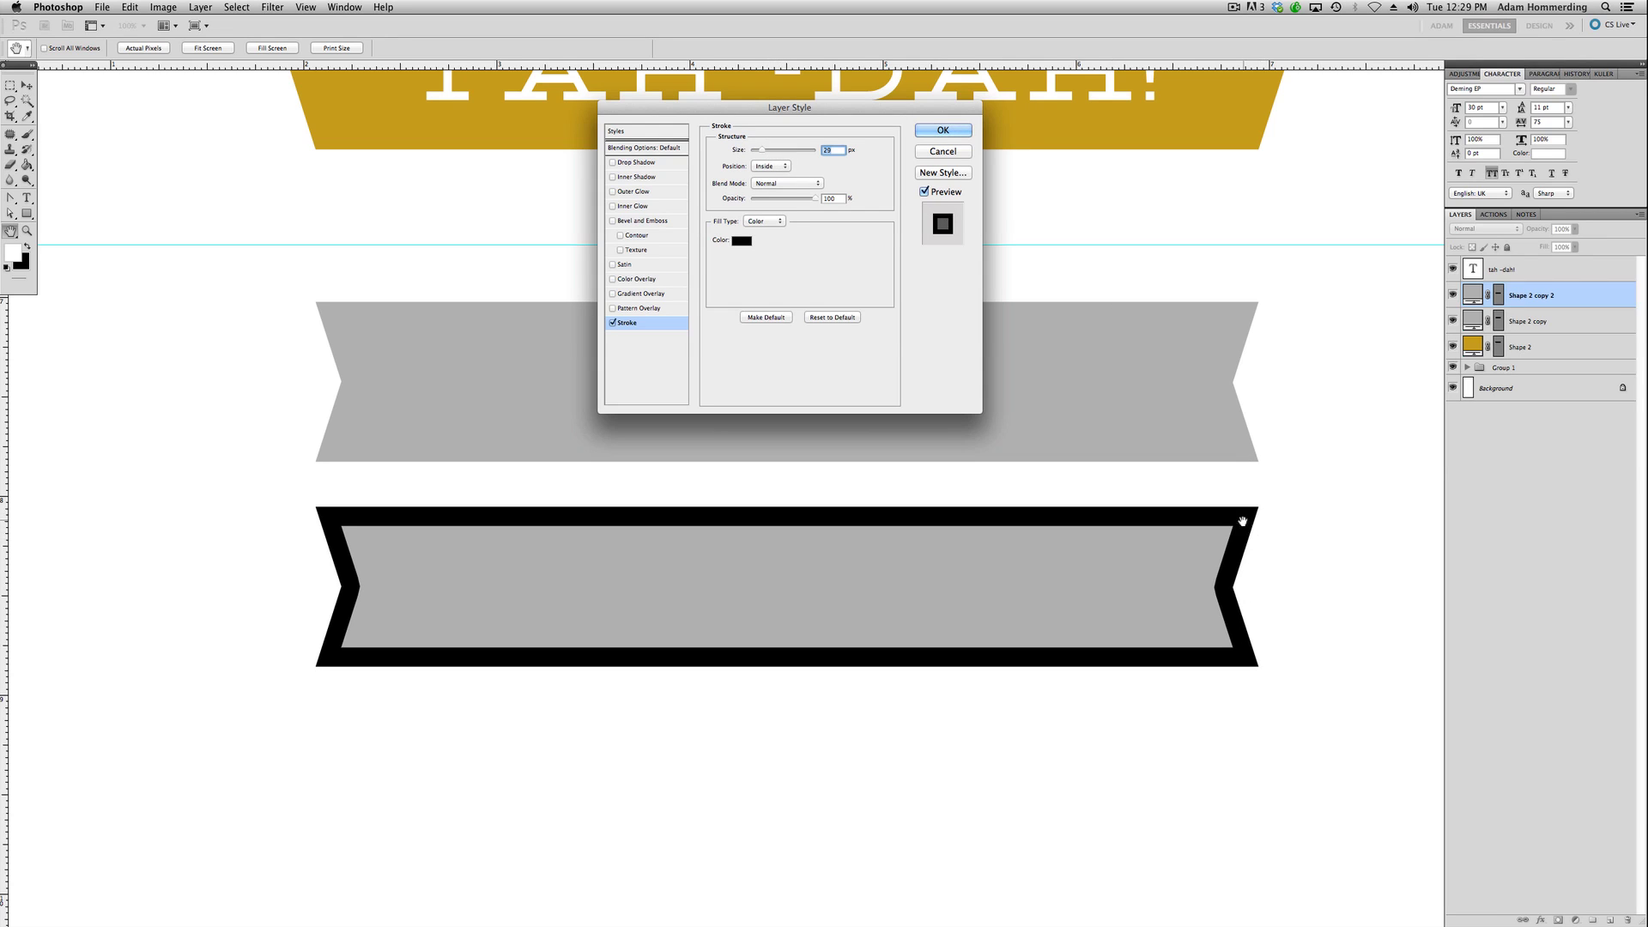
Change the inside stroke's colour to dark teal #0c727b, keep its opacity at 100%, and apply the layer style.
left_click_drag(763, 149, 762, 152)
left_click(742, 241)
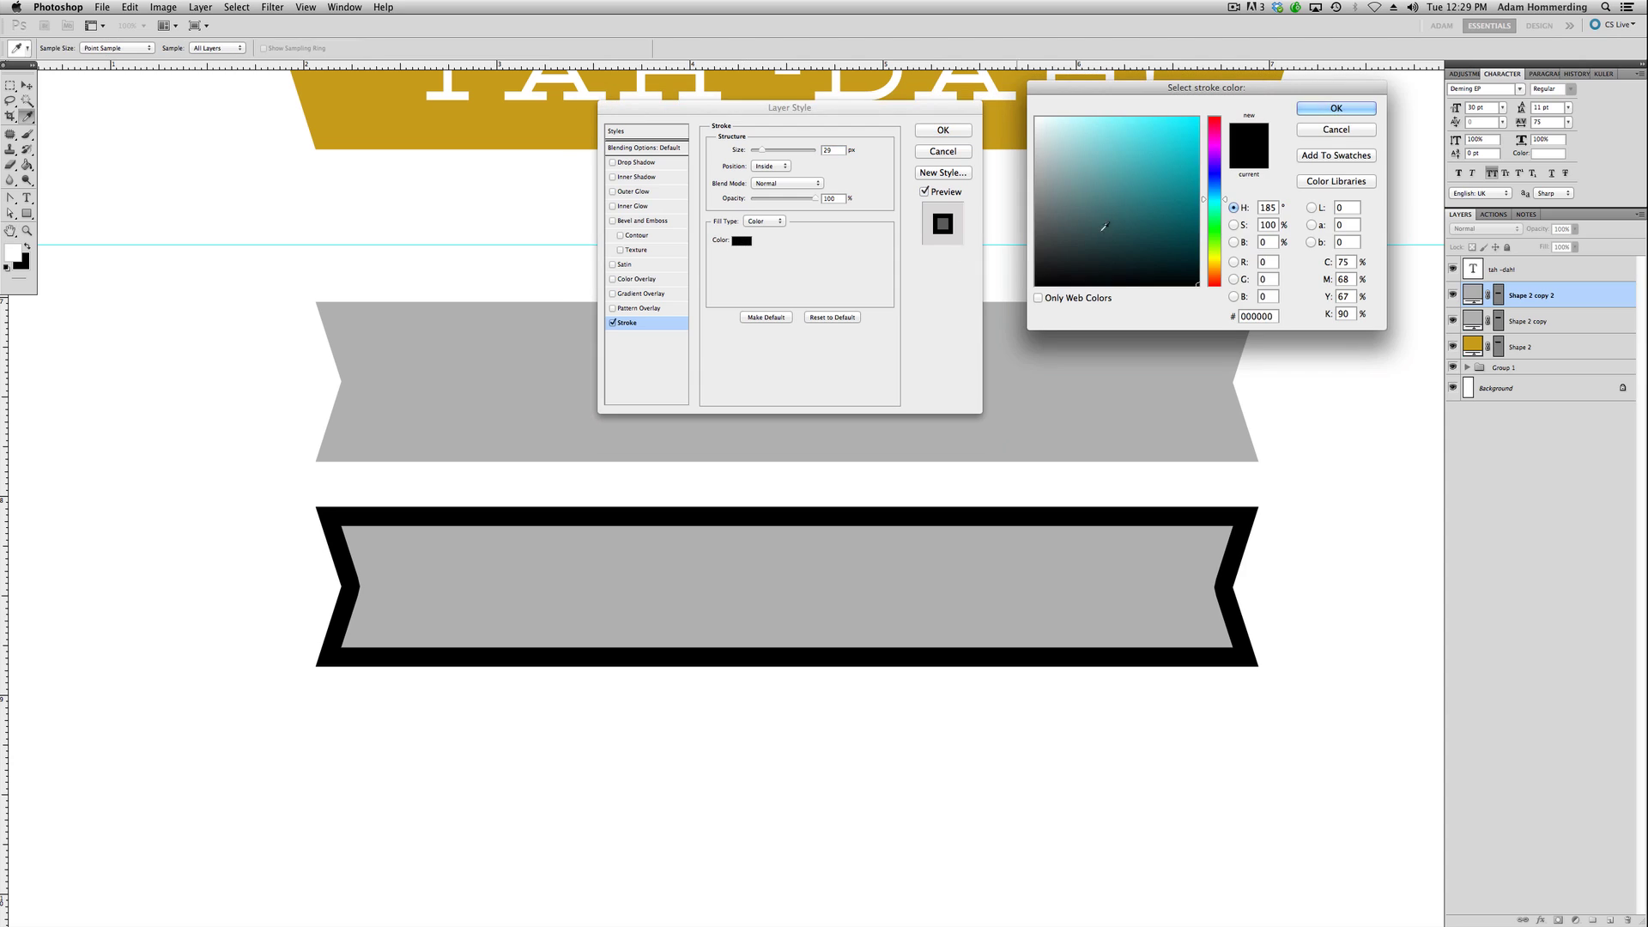
left_click(1186, 195)
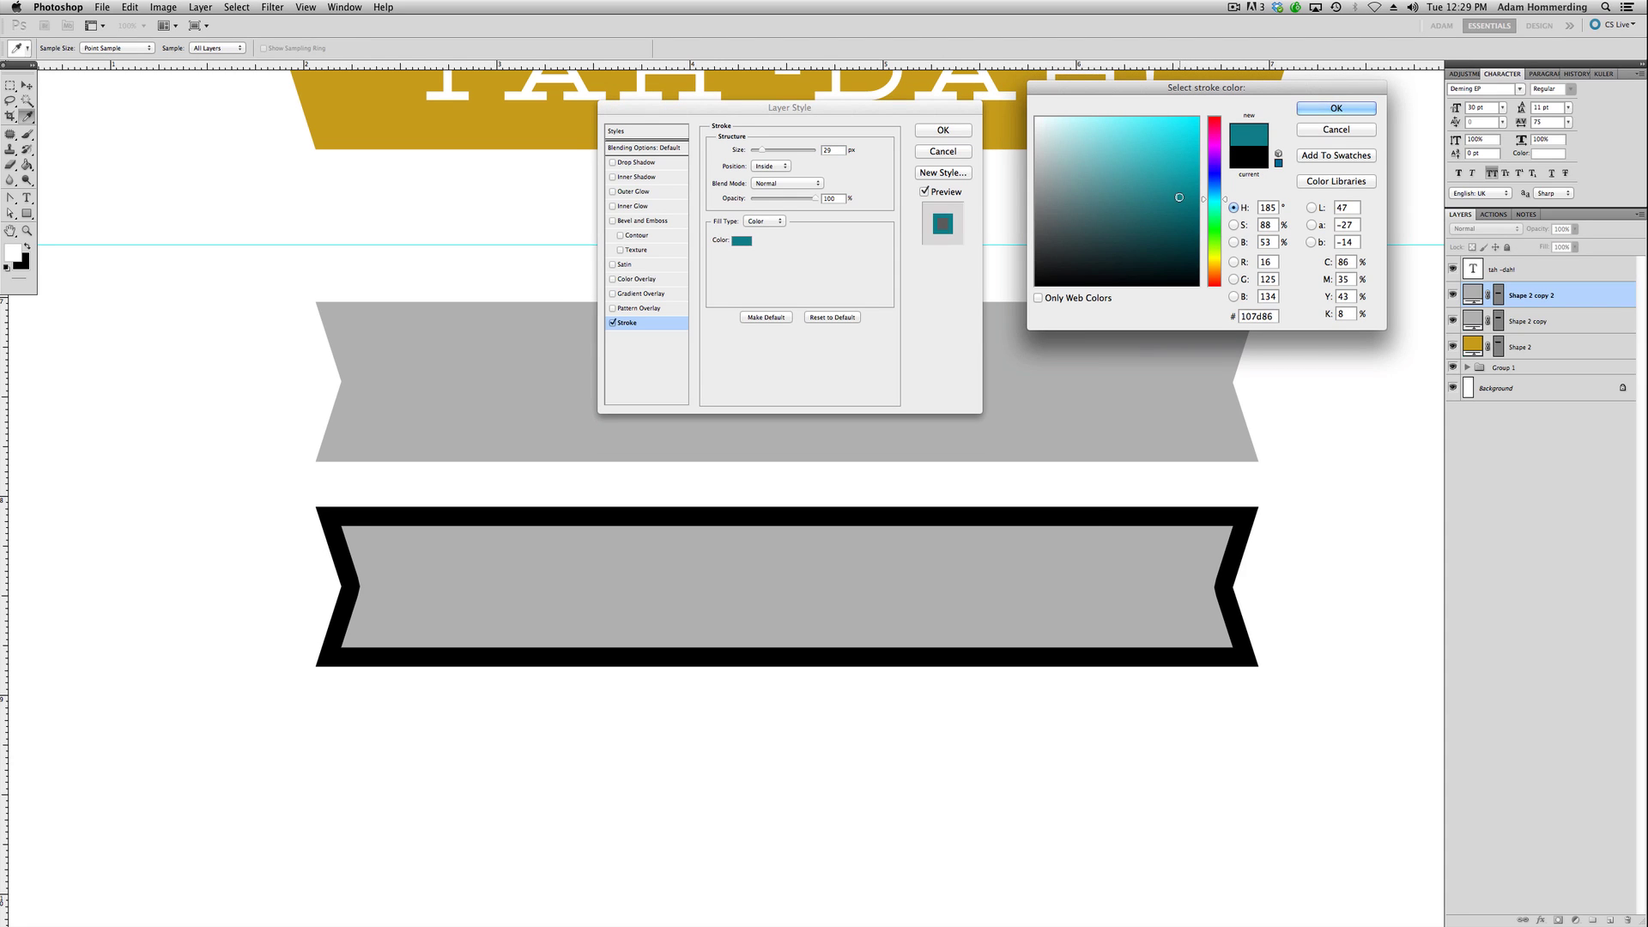
left_click(1182, 203)
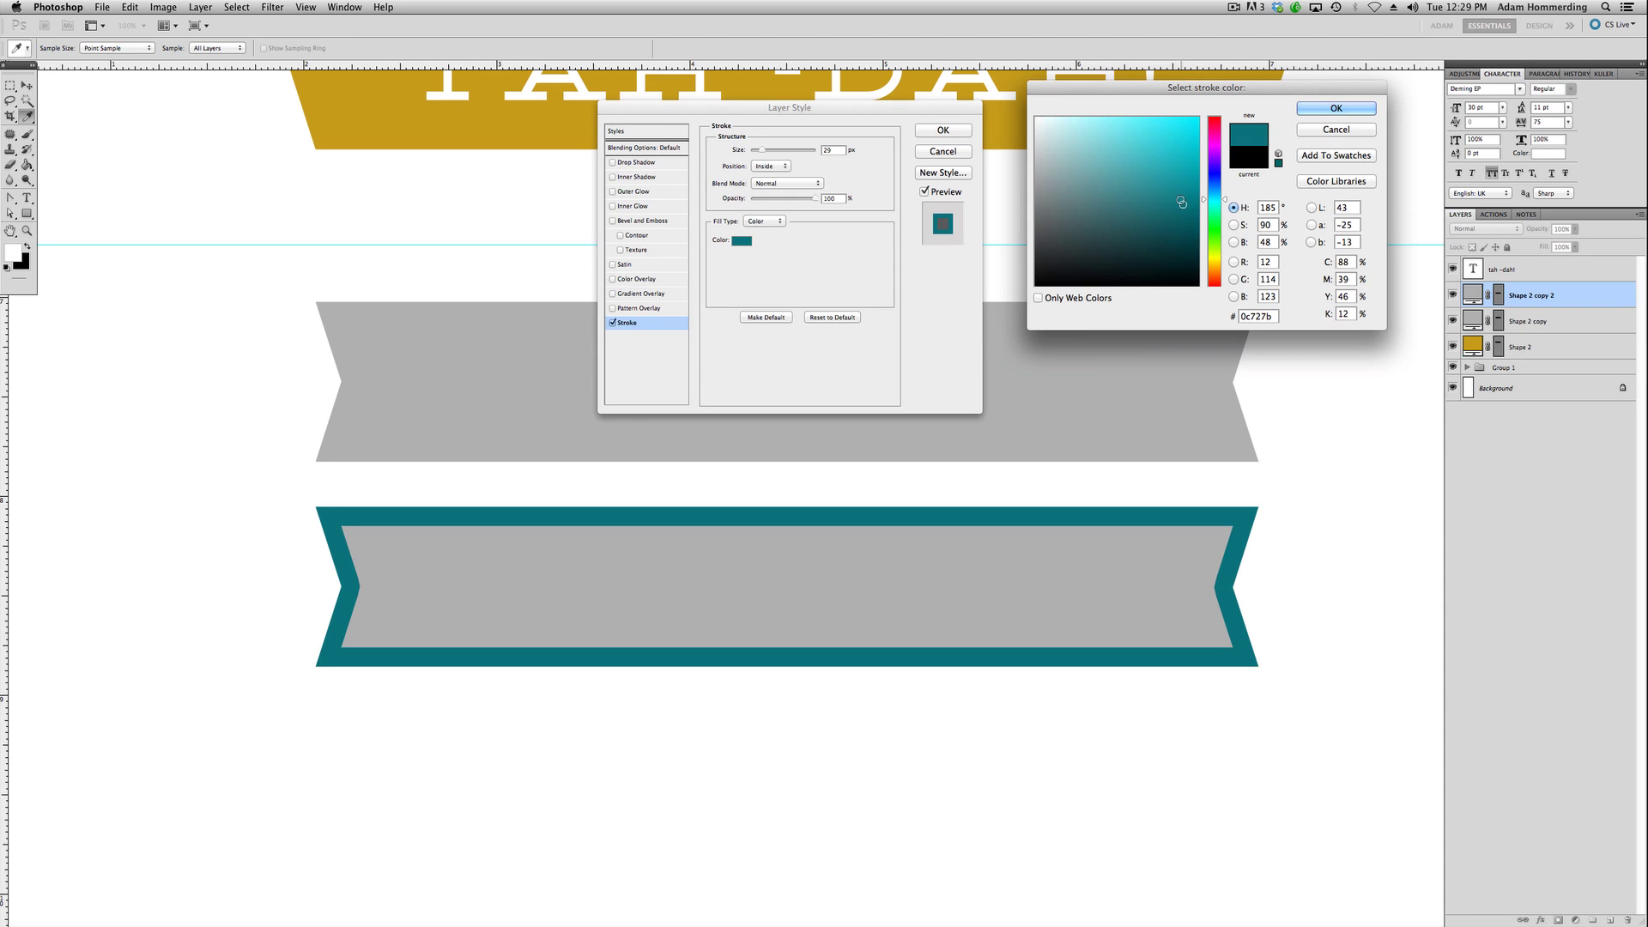
left_click(1310, 108)
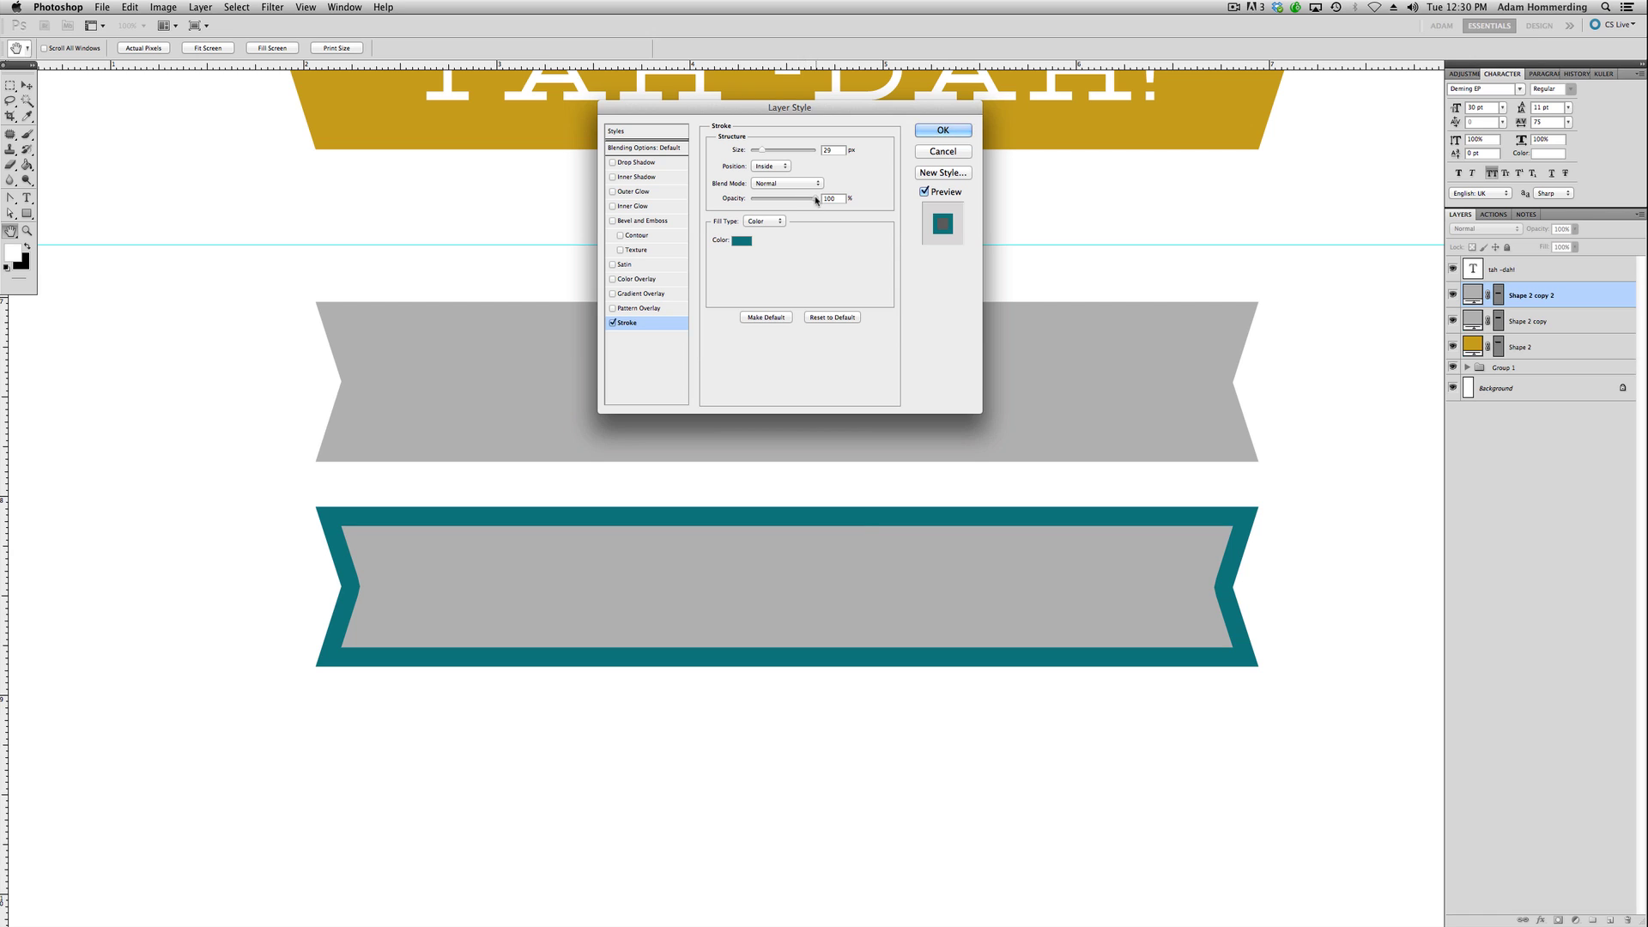
mouse_move(817, 200)
left_mouse_down()
mouse_move(746, 203)
mouse_move(839, 204)
left_mouse_up()
left_click(947, 131)
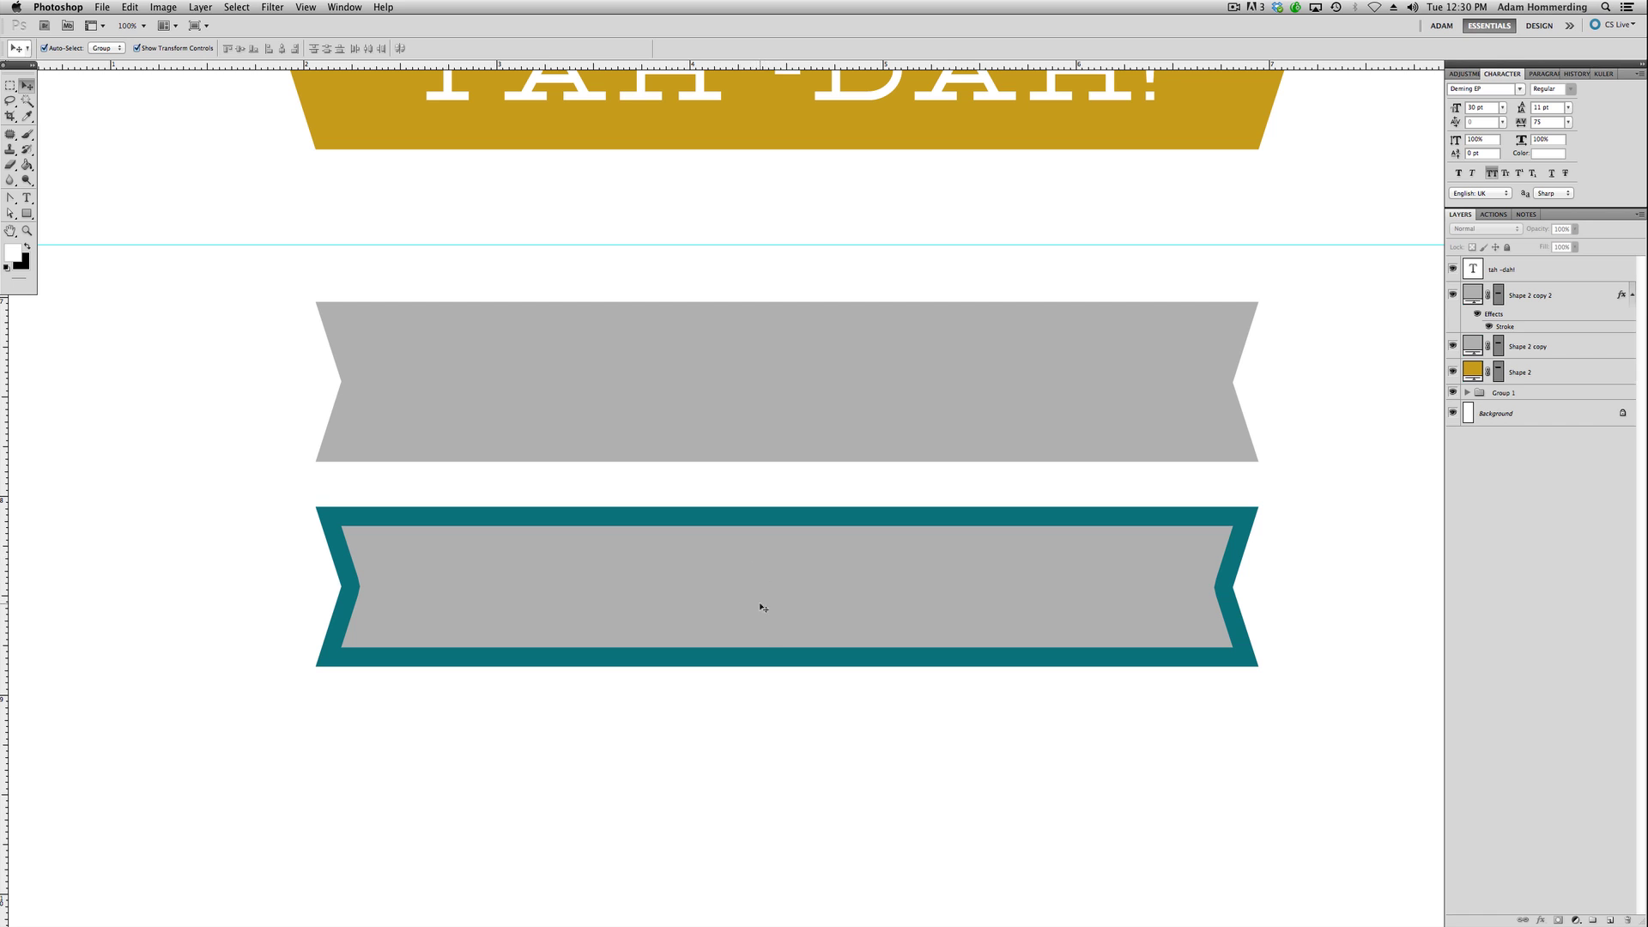
Move the teal-stroked banner so it overlaps the gold banner and reduce its layer fill to 0%.
left_click_drag(711, 569, 869, 168)
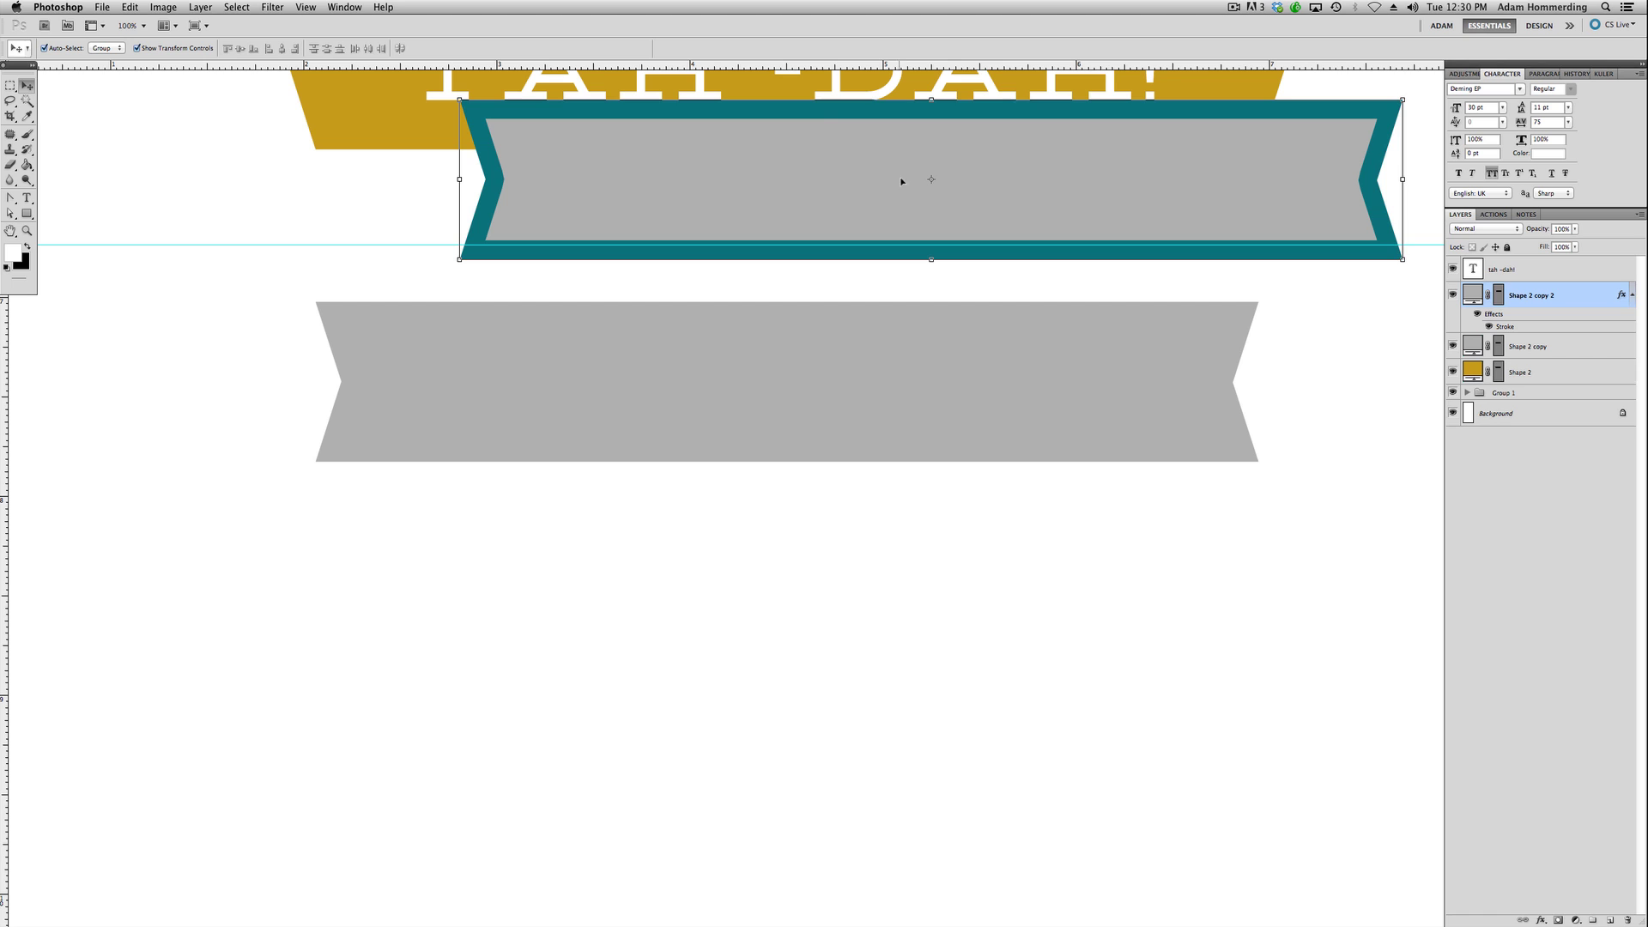
left_click(1319, 302)
scroll(1005, 364, "up", 5)
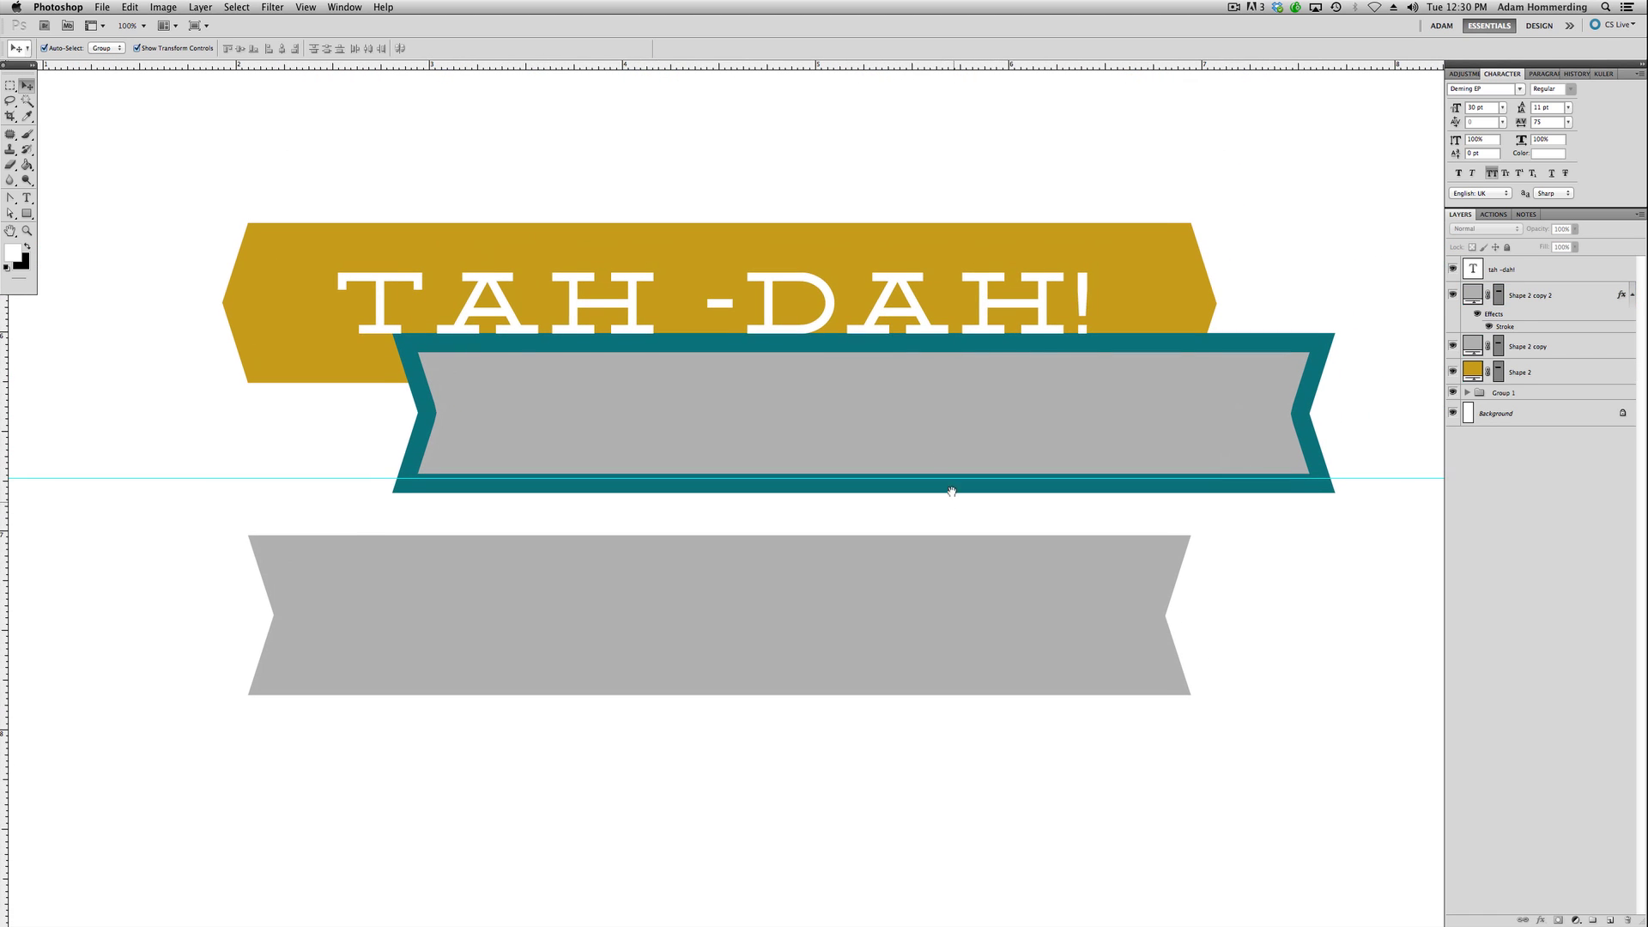
left_click(895, 391)
left_click_drag(895, 387, 1041, 419)
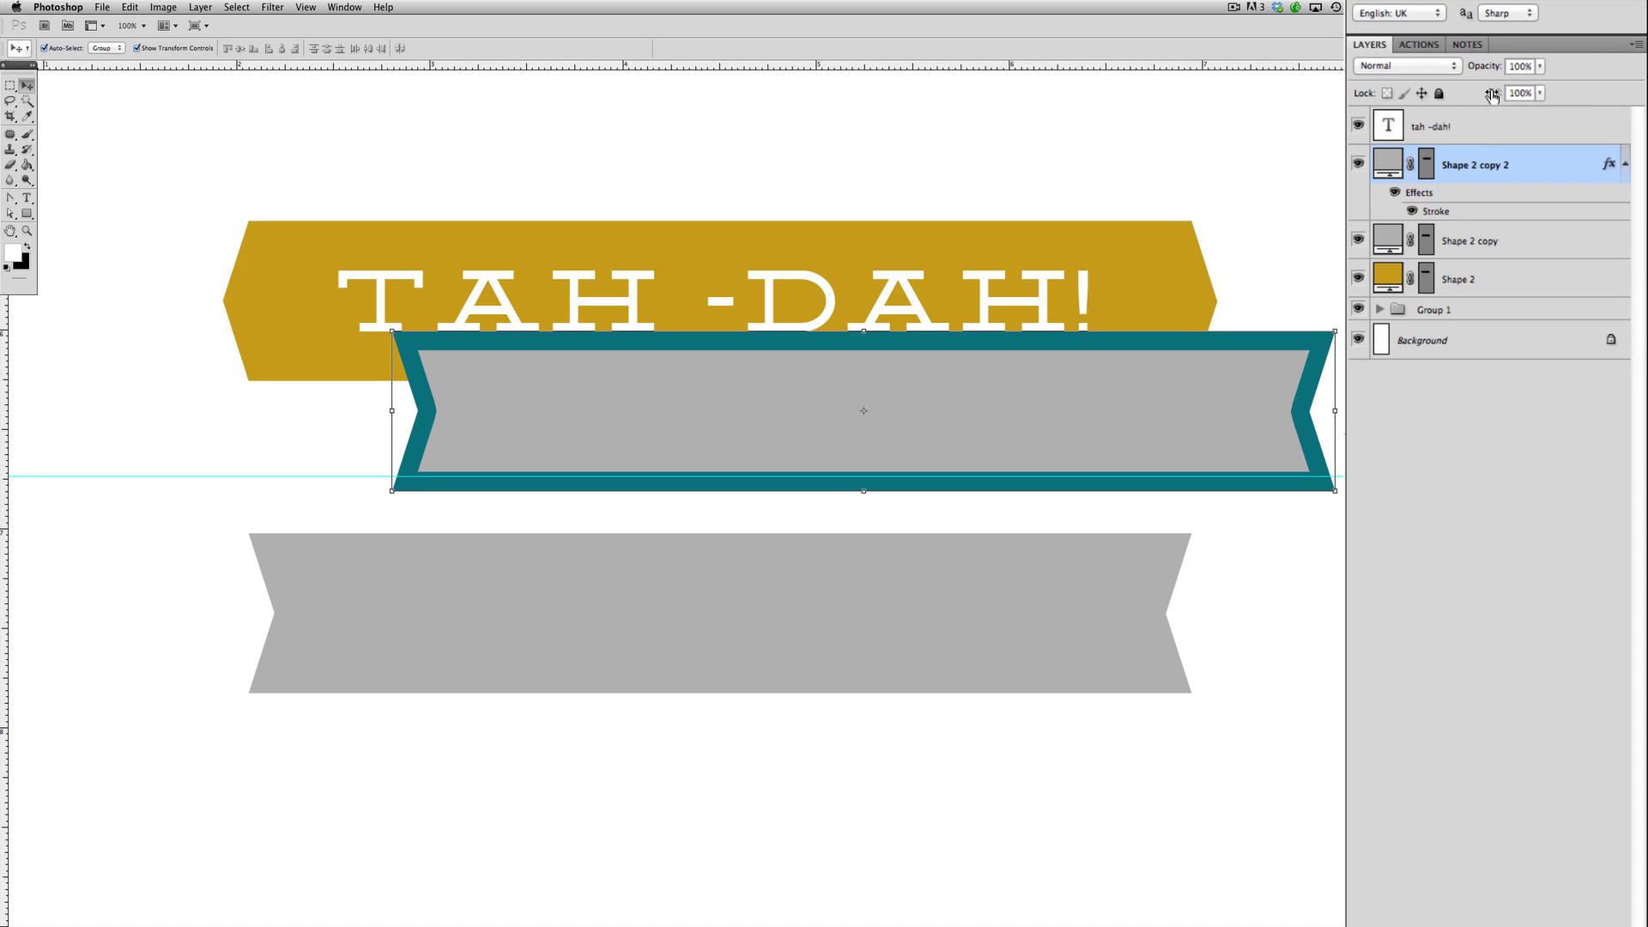
mouse_move(1495, 96)
left_mouse_down()
mouse_move(1473, 96)
mouse_move(1312, 265)
left_mouse_up()
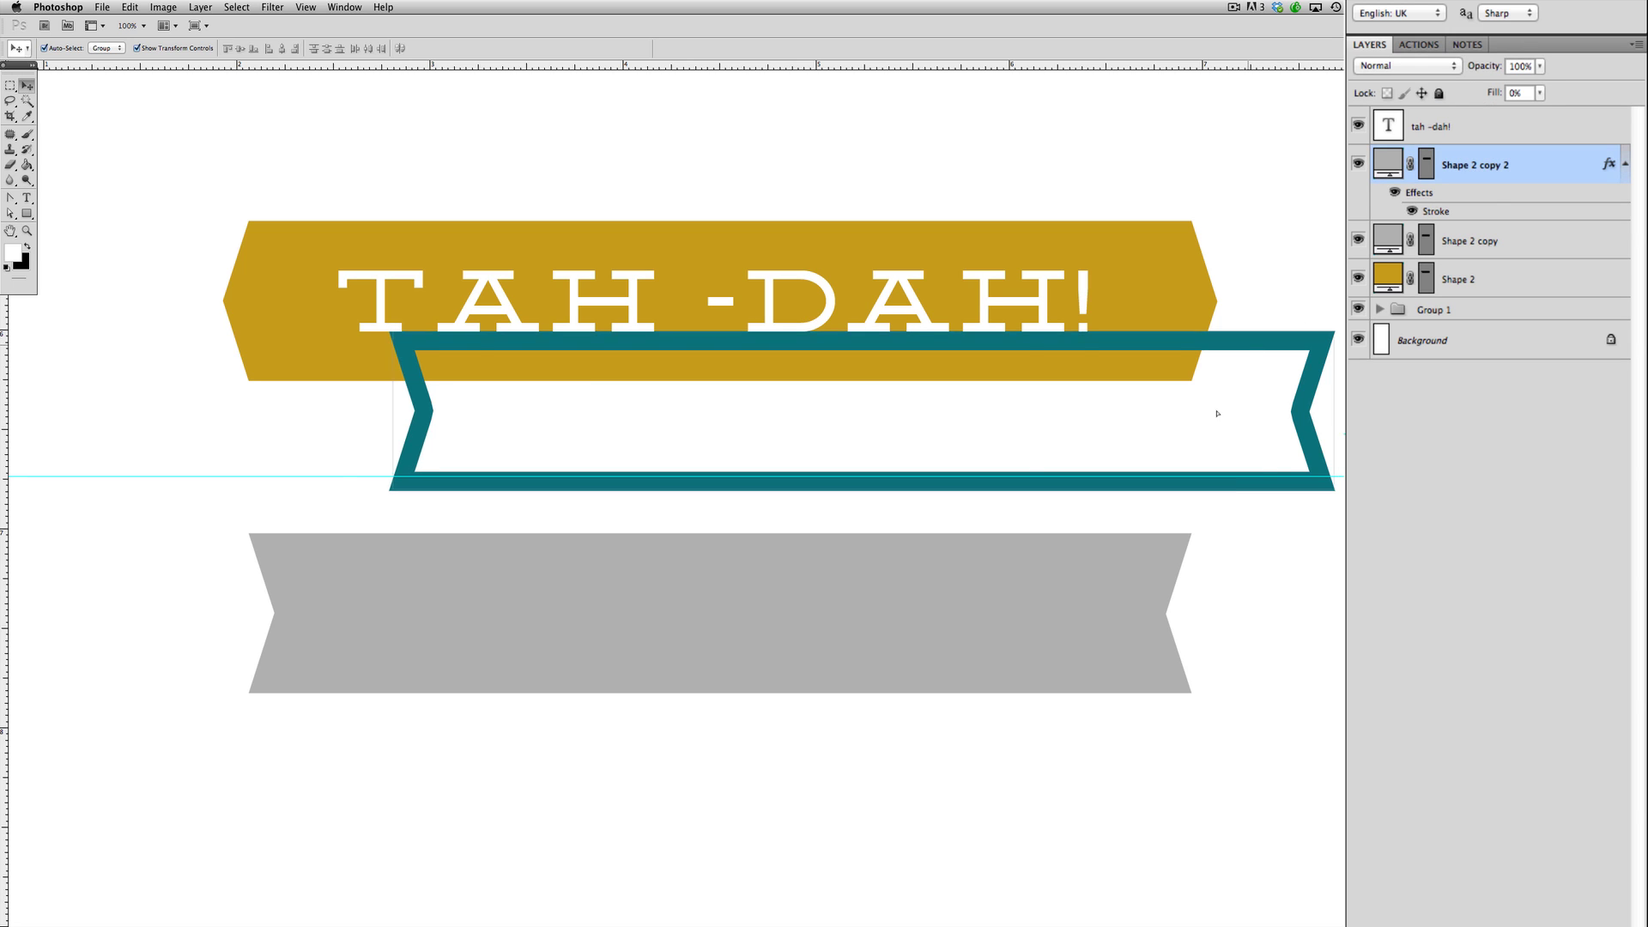
Move the hollow teal banner about 0.3 ruler units below the grey banner and align their ends.
left_click_drag(1214, 412, 980, 627)
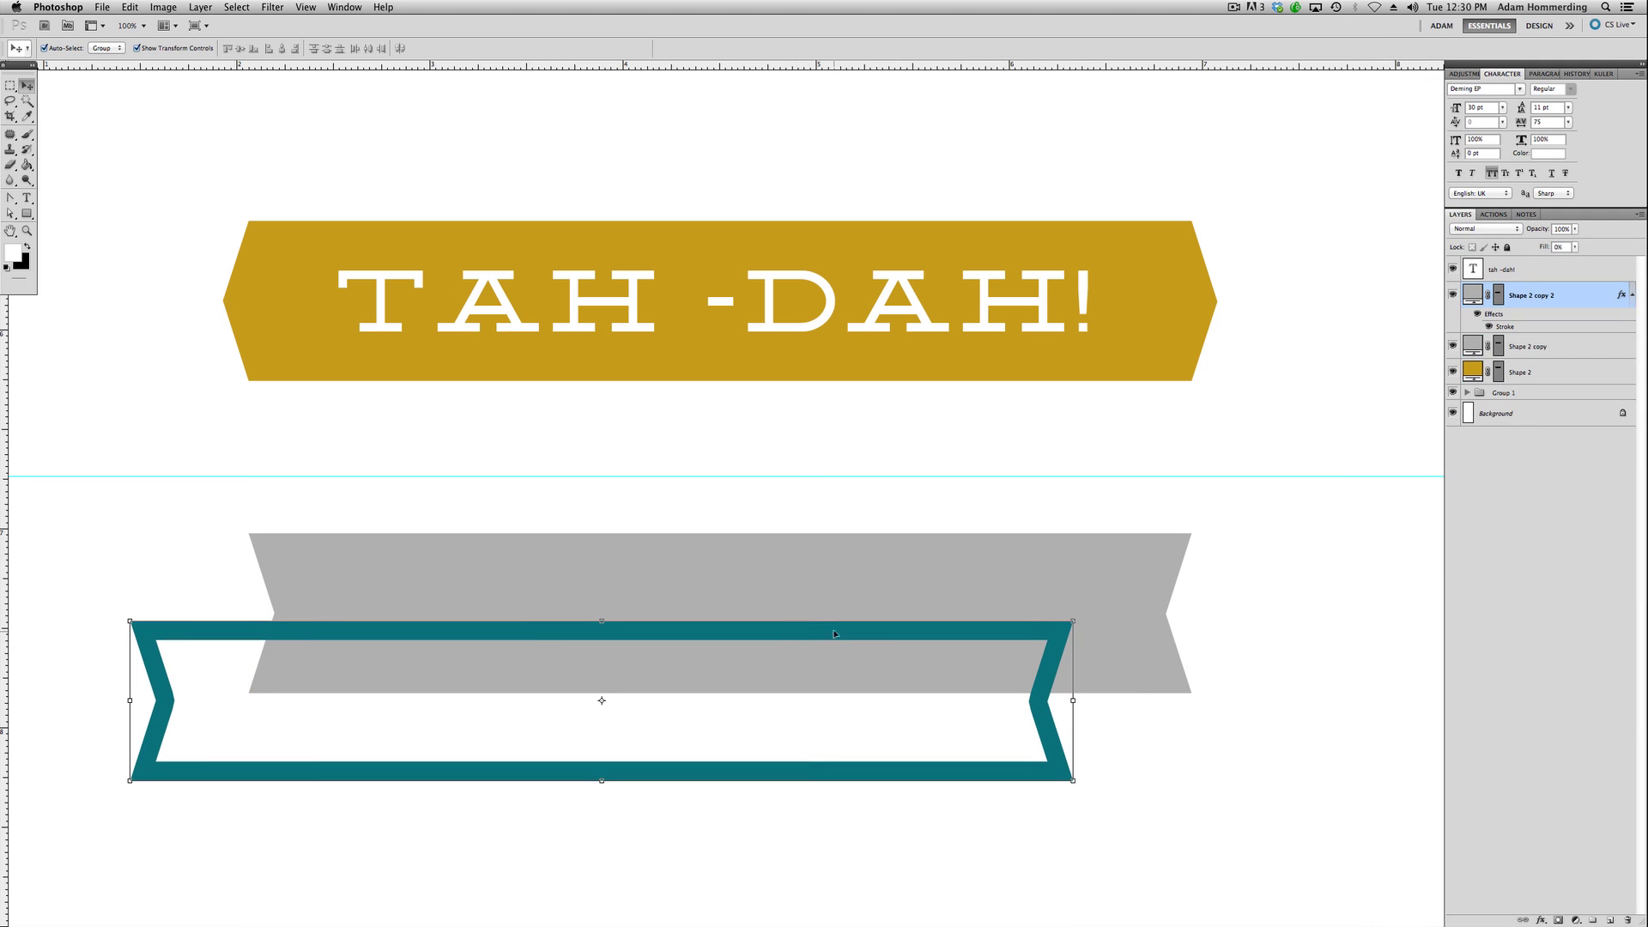
left_click_drag(973, 637, 1086, 755)
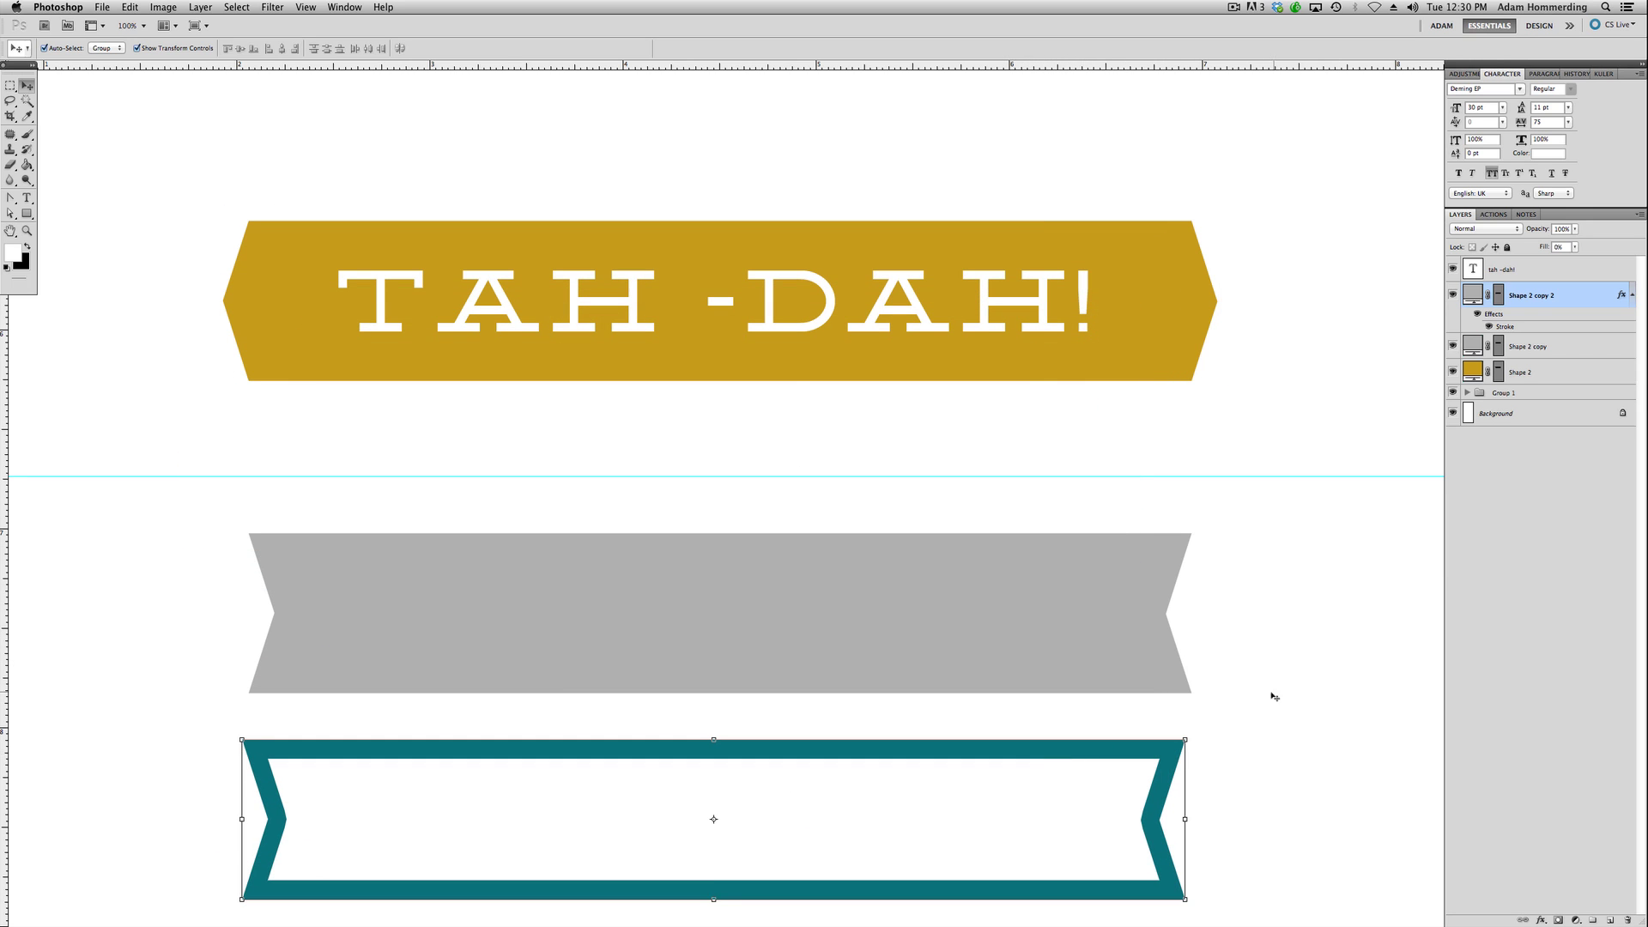
scroll(1218, 538, "down", 5)
scroll(804, 458, "up", 3)
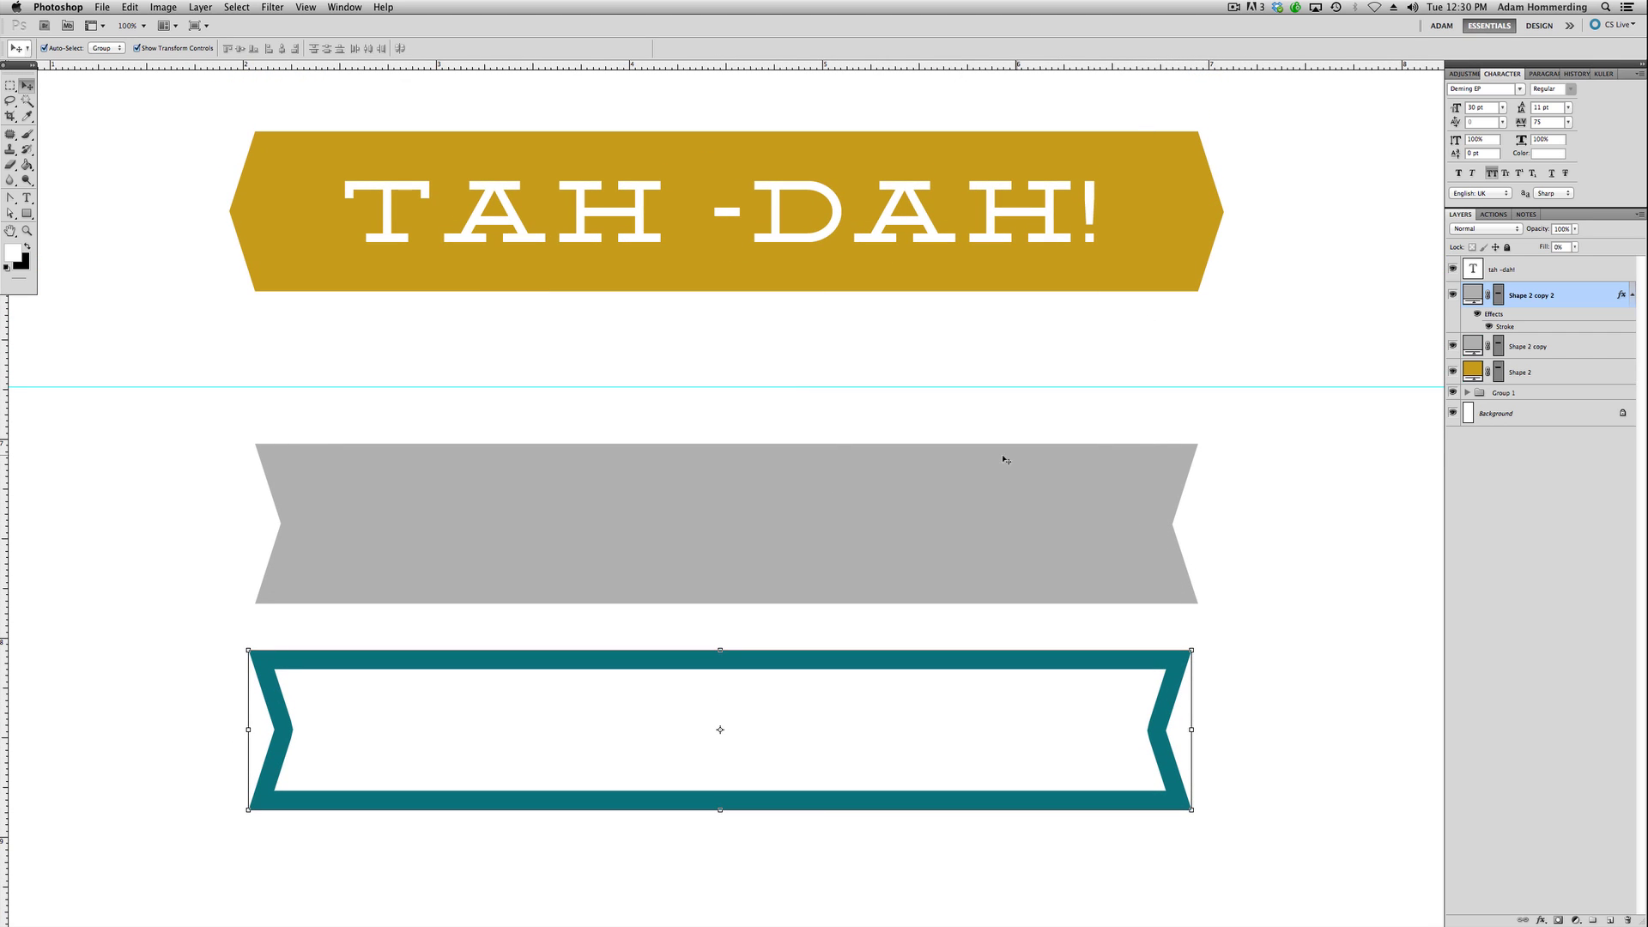
left_click_drag(1017, 576, 1011, 487)
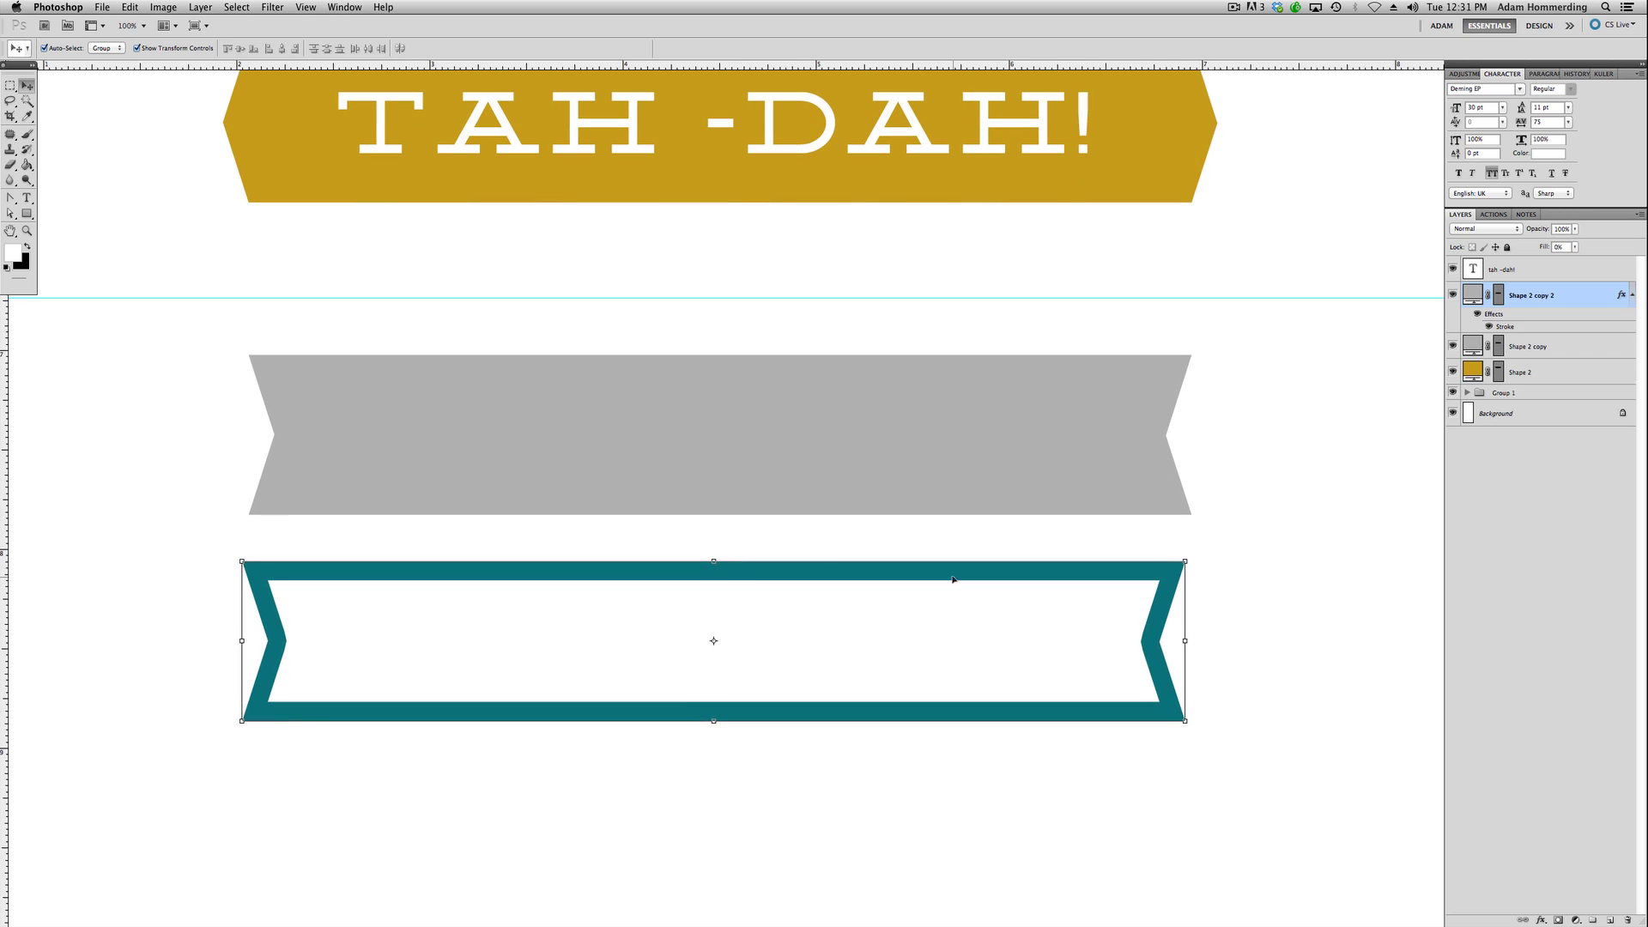
left_click_drag(953, 579, 959, 588)
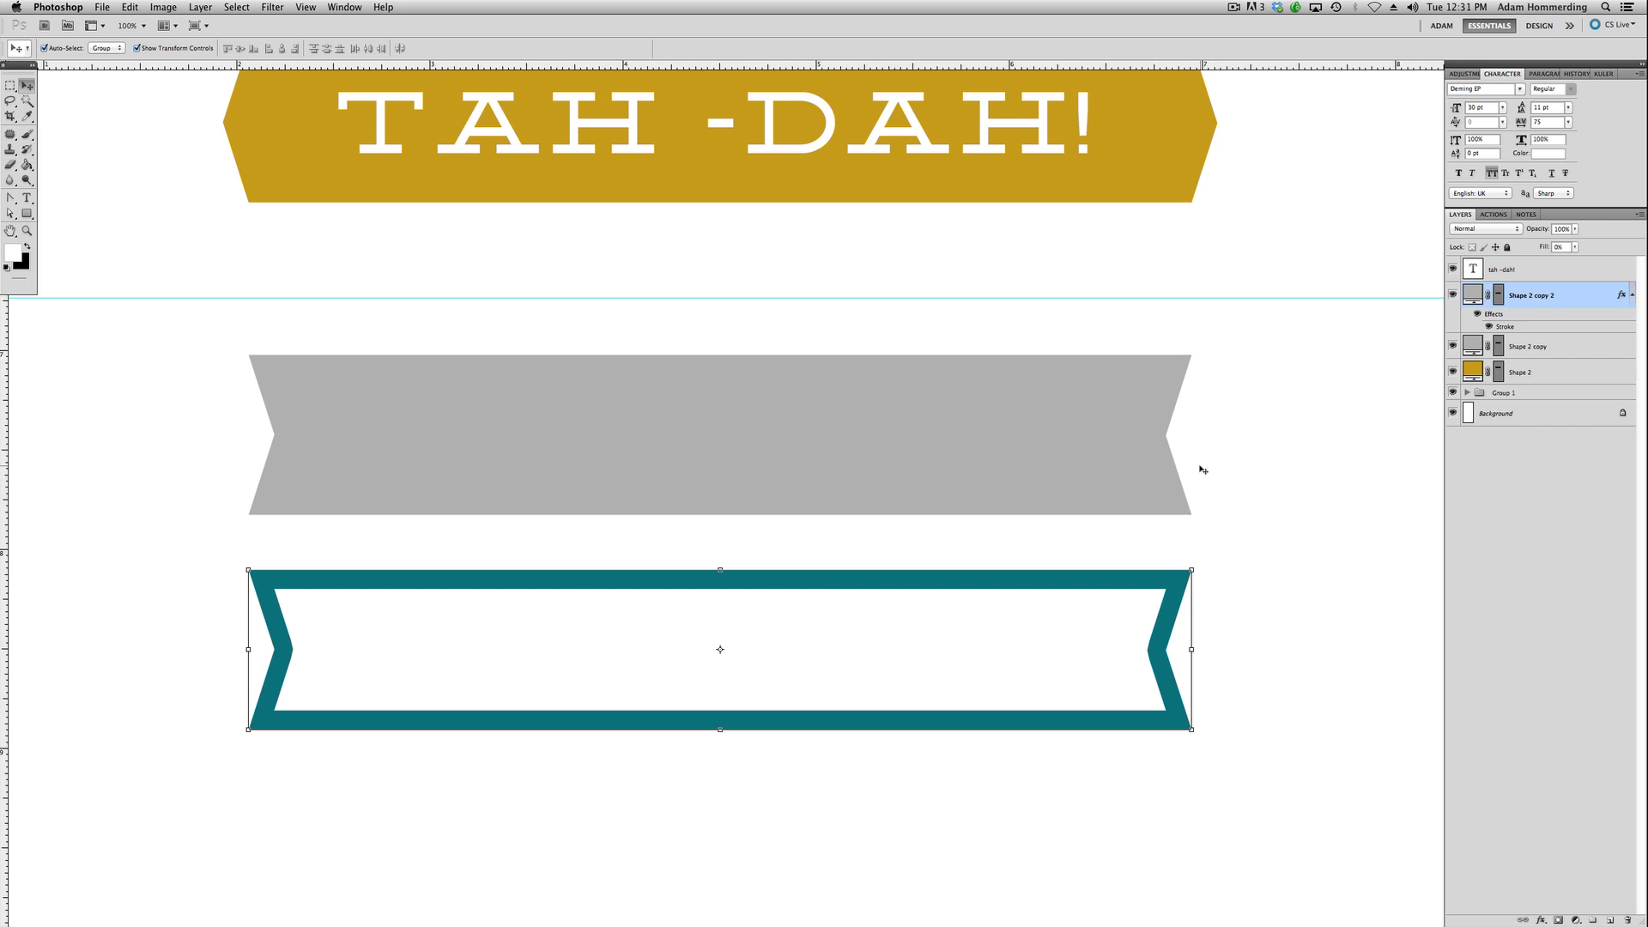
Try the hollow teal banner against the gold banner's pointed right end, and return it to the blank space below the grey banner.
scroll(1188, 367, "right", 5)
scroll(1188, 368, "up", 3)
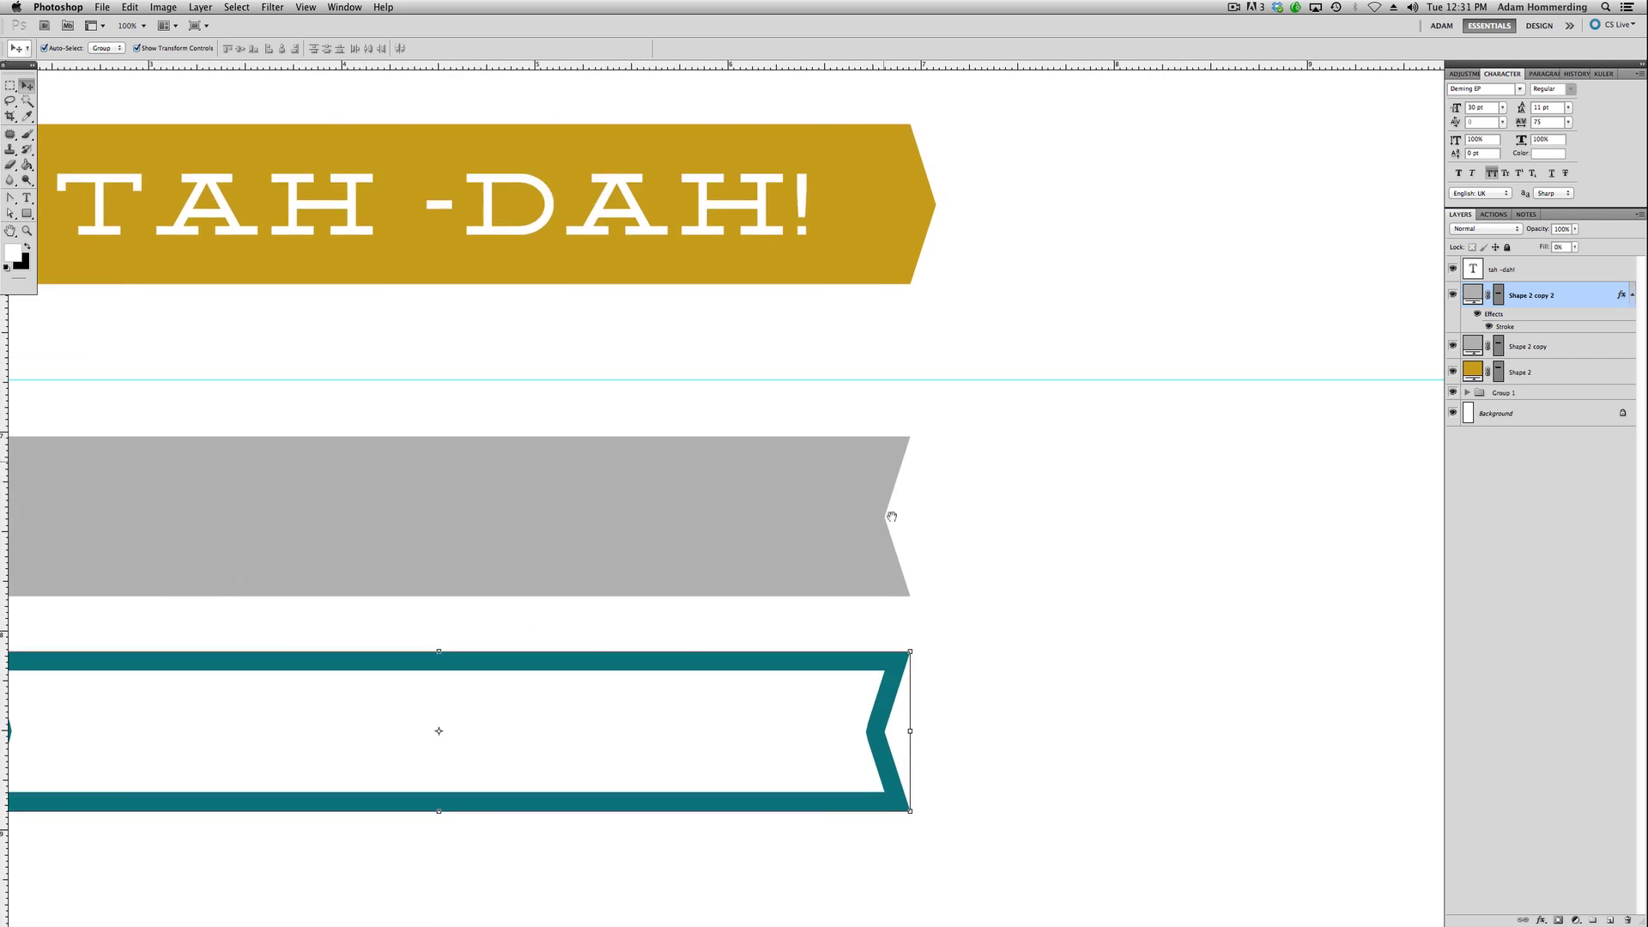
left_click_drag(429, 721, 1380, 194)
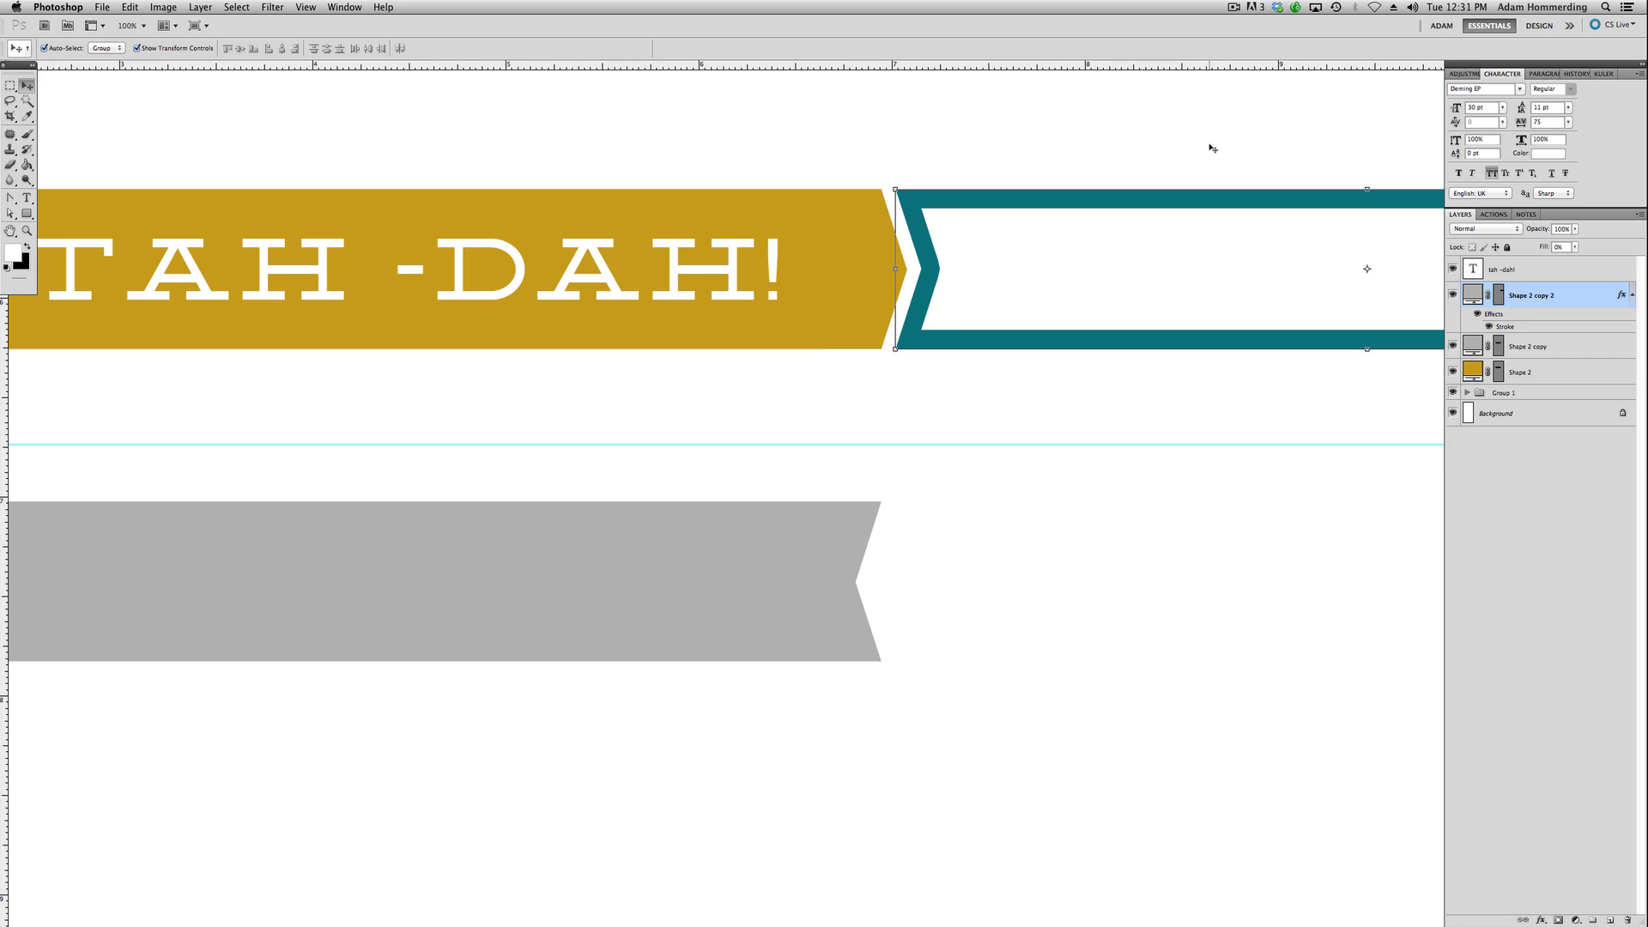
left_click_drag(1211, 147, 991, 233)
scroll(991, 233, "left", 3)
scroll(991, 232, "up", 1)
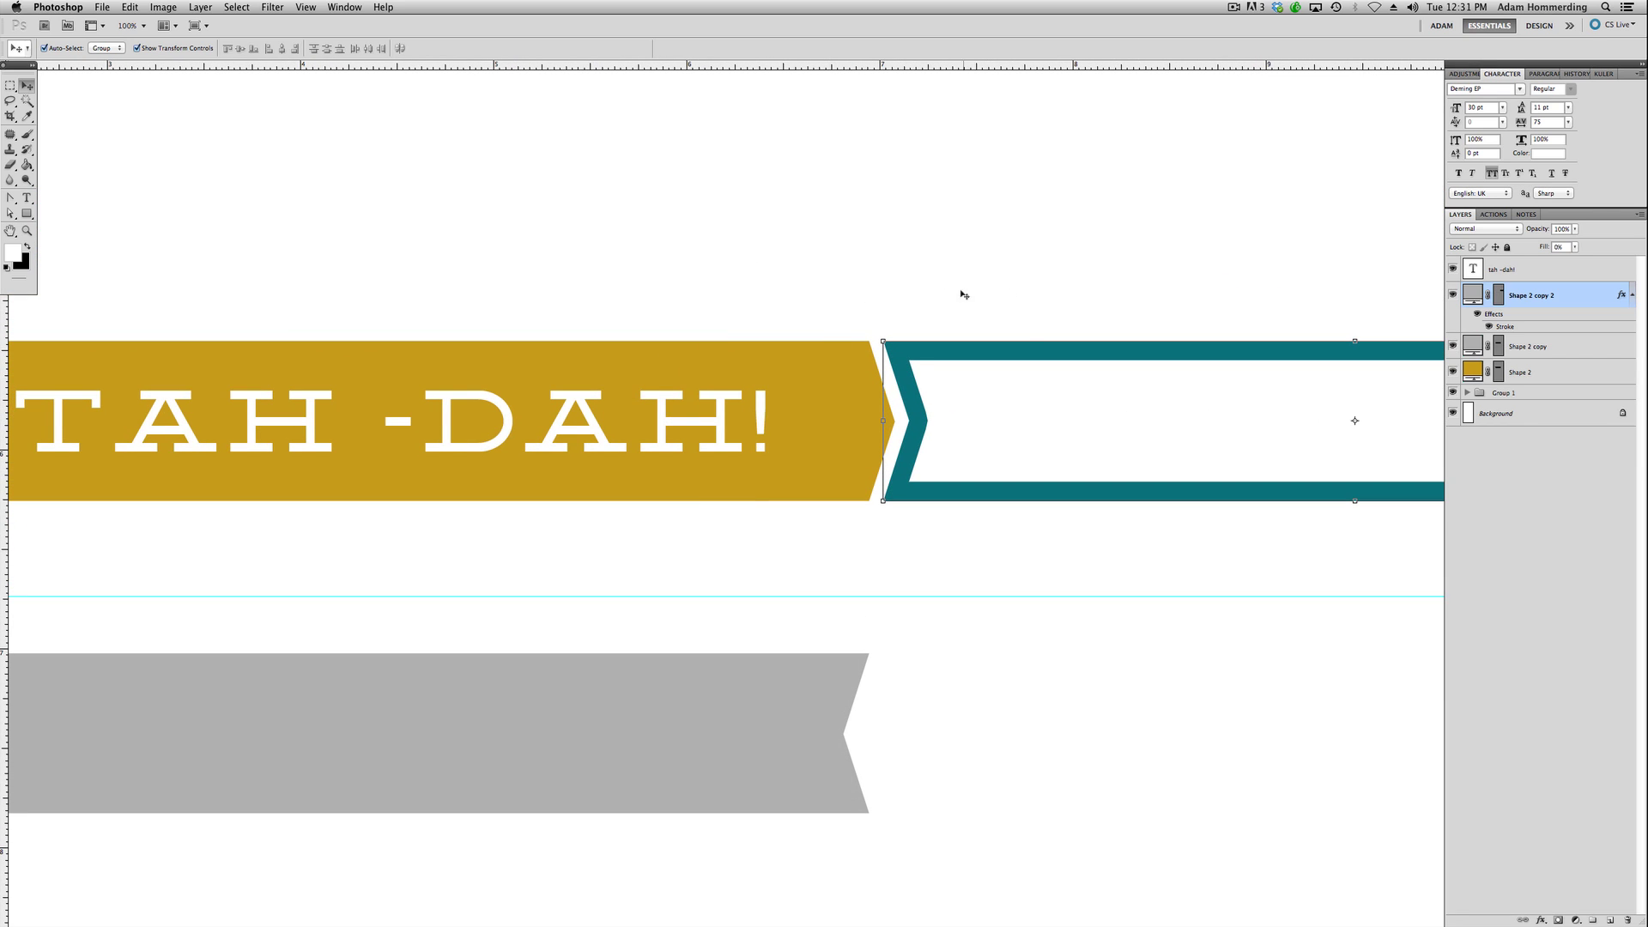
scroll(1038, 295, "right", 3)
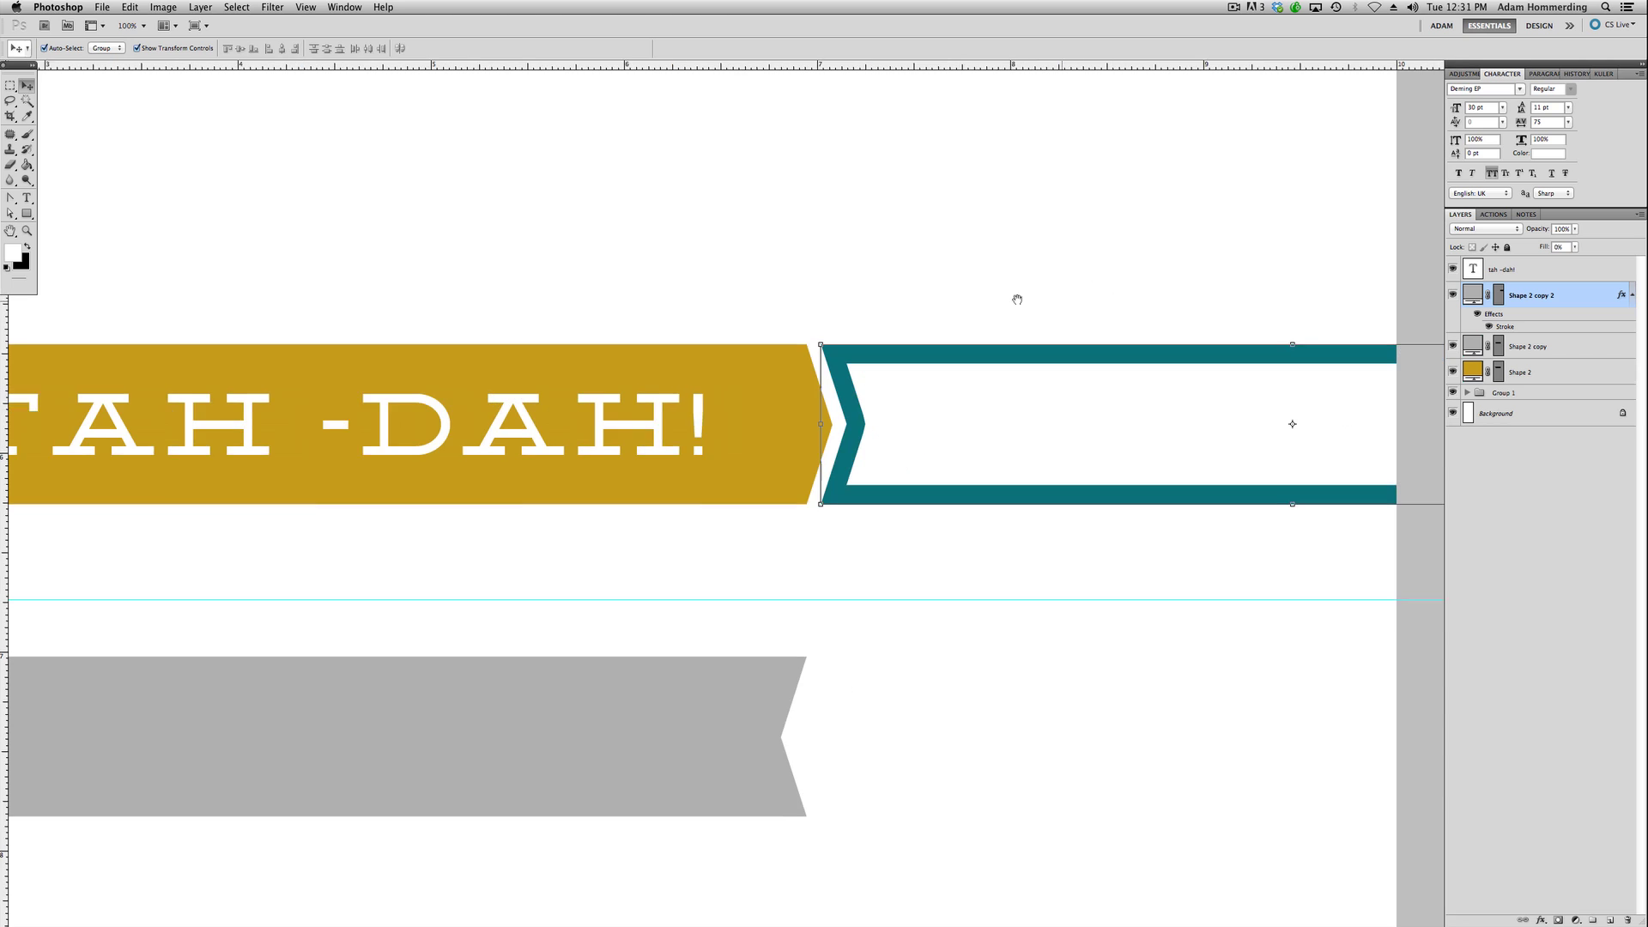
left_click_drag(821, 489, 420, 839)
scroll(648, 677, "down", 8)
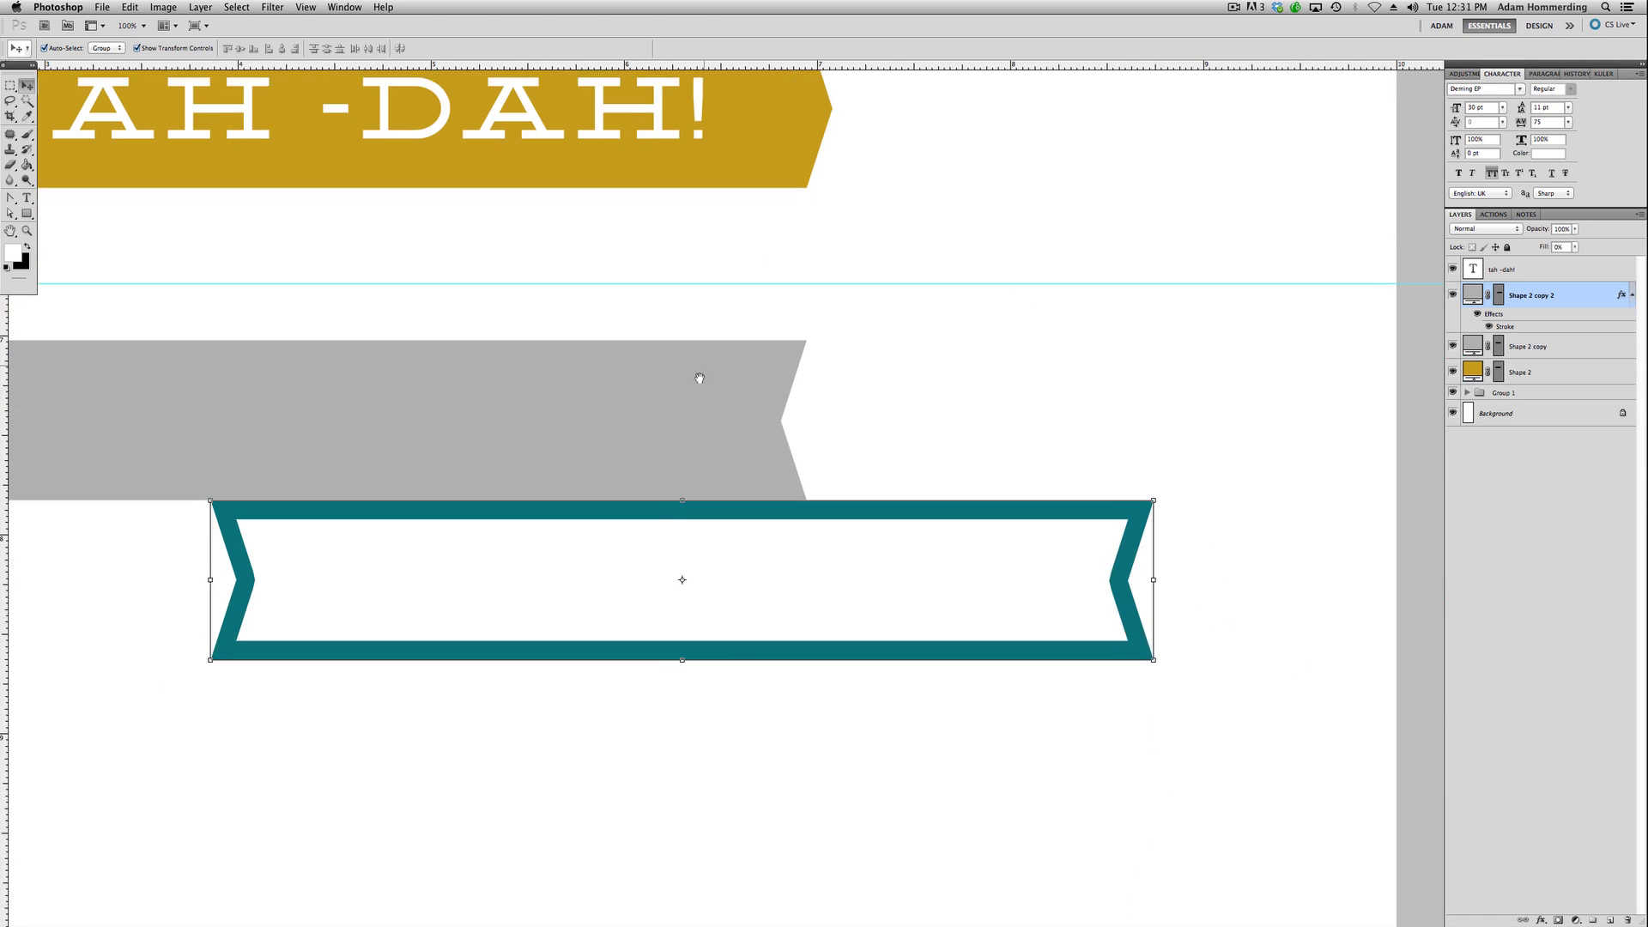
left_click_drag(826, 495, 757, 569)
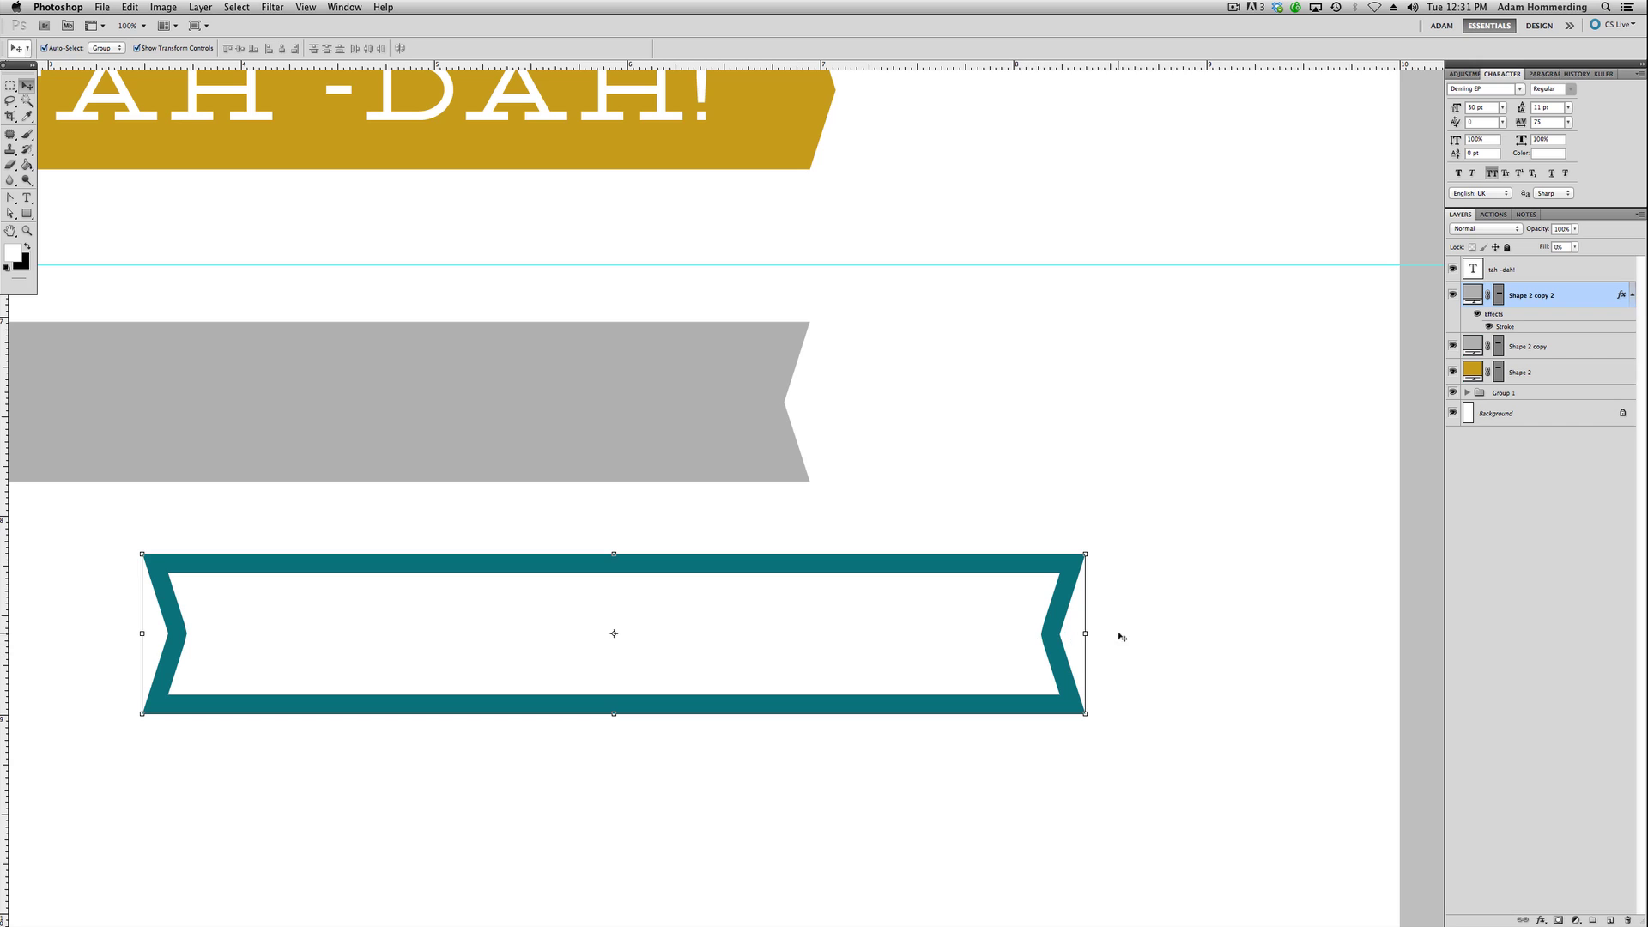
Nudge the middle anchor point of the teal banner's right notch outward with Direct Selection until that end forms a point.
left_click(10, 214)
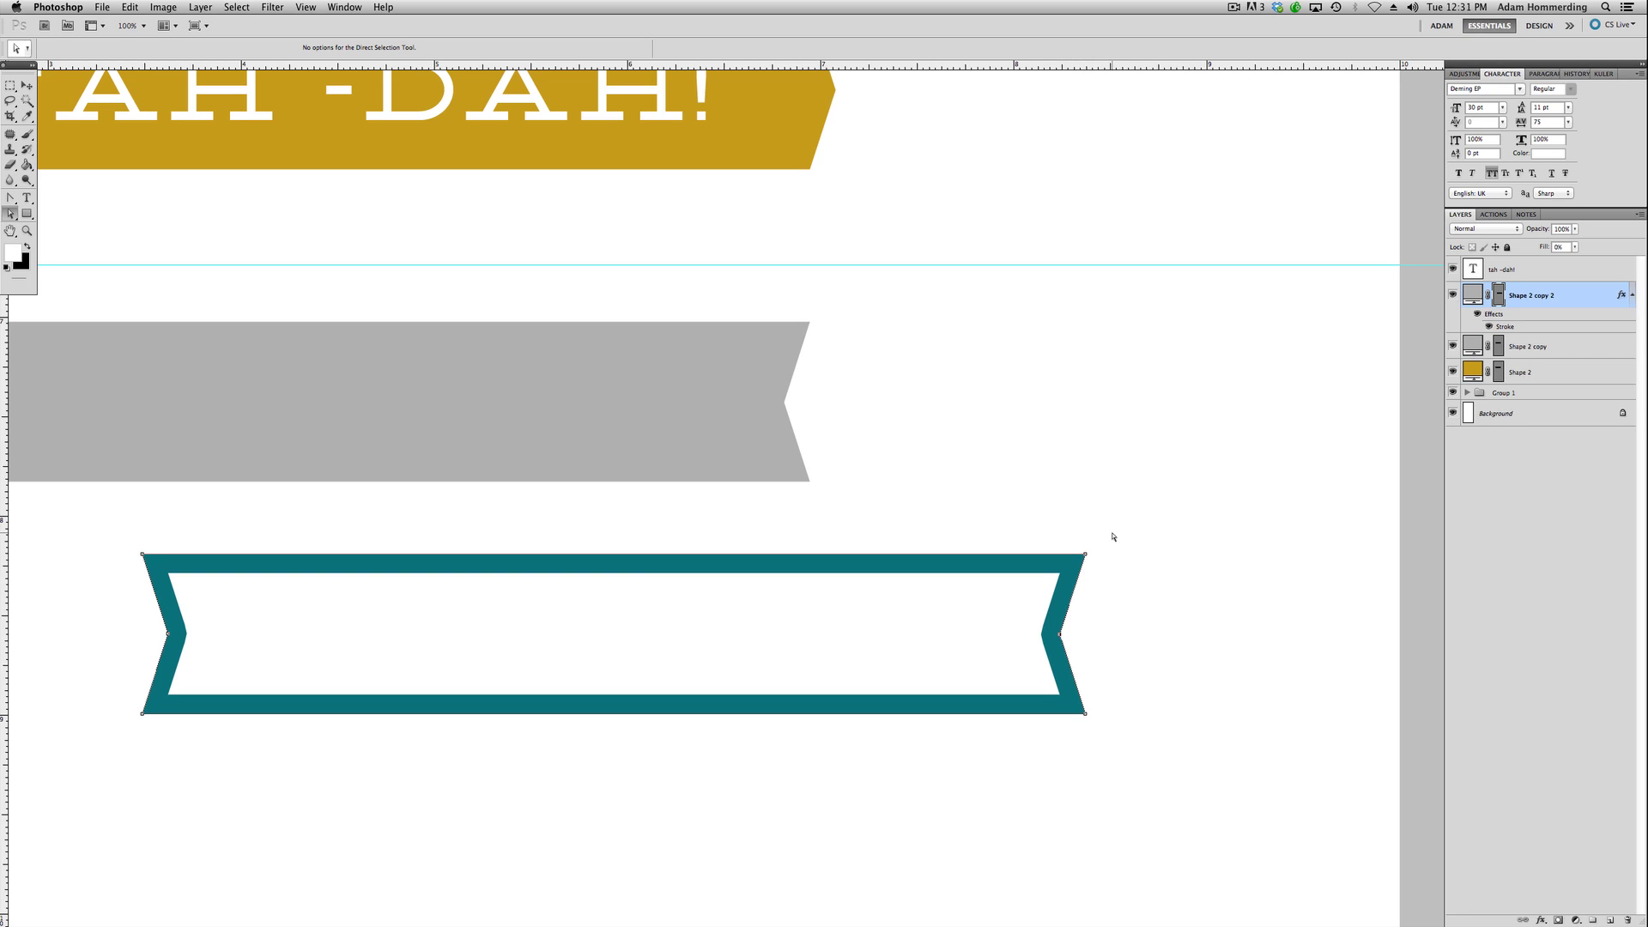
key("shift+Right")
key("shift+Right")
key("shift+Right")
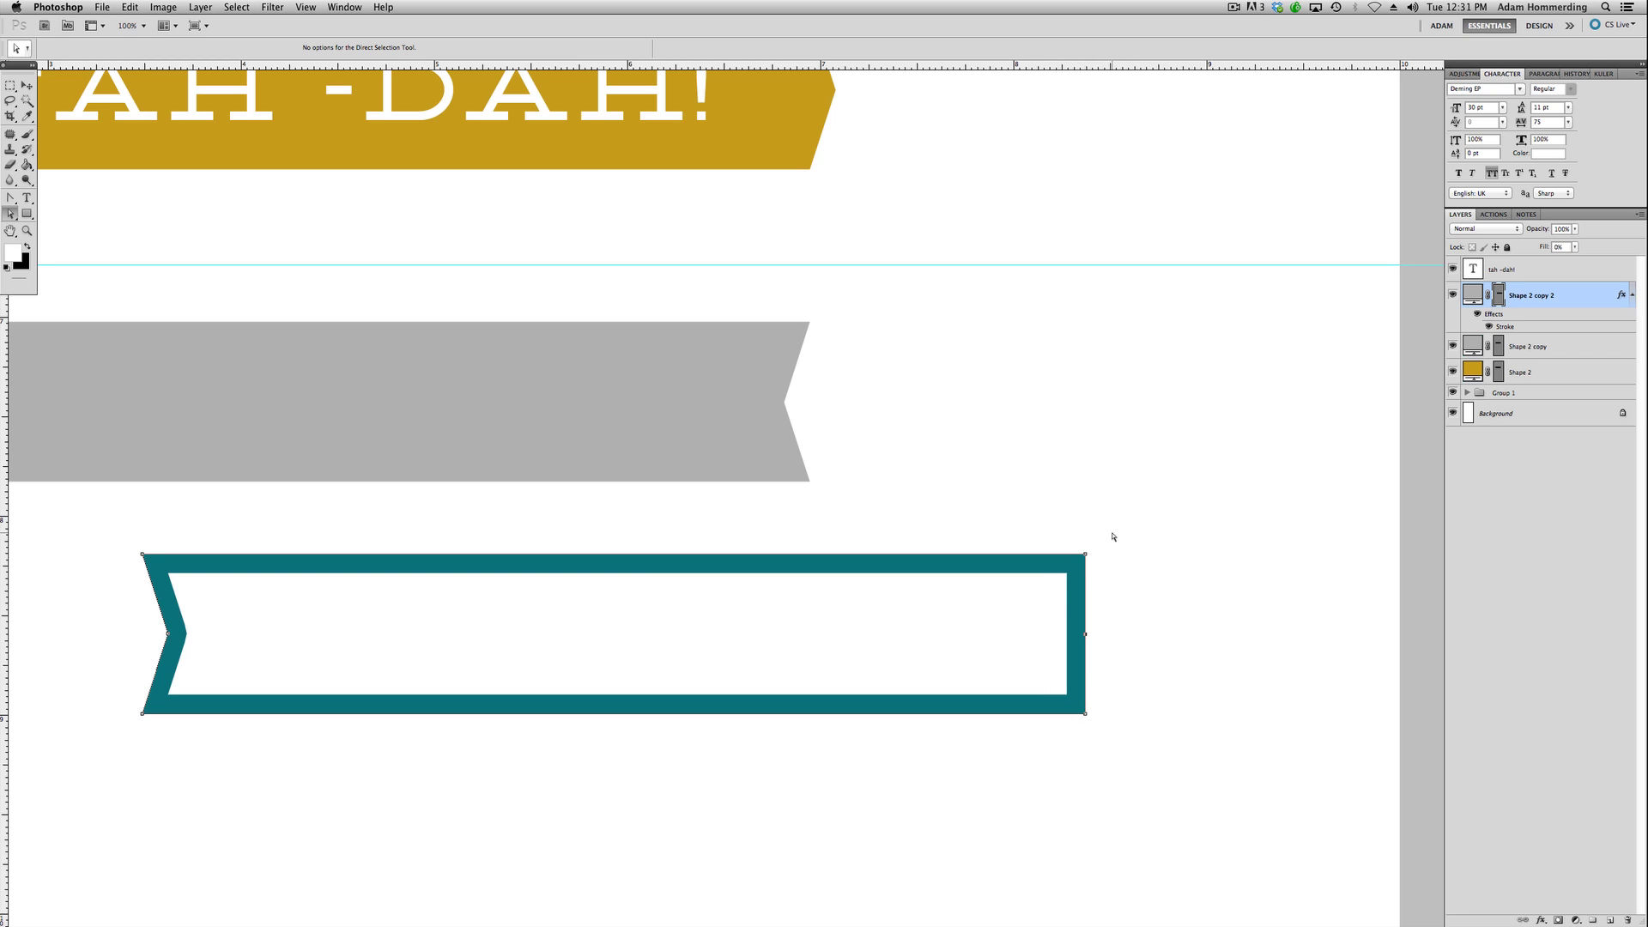
key("shift+Right")
key("shift+Right")
key("shift+Right")
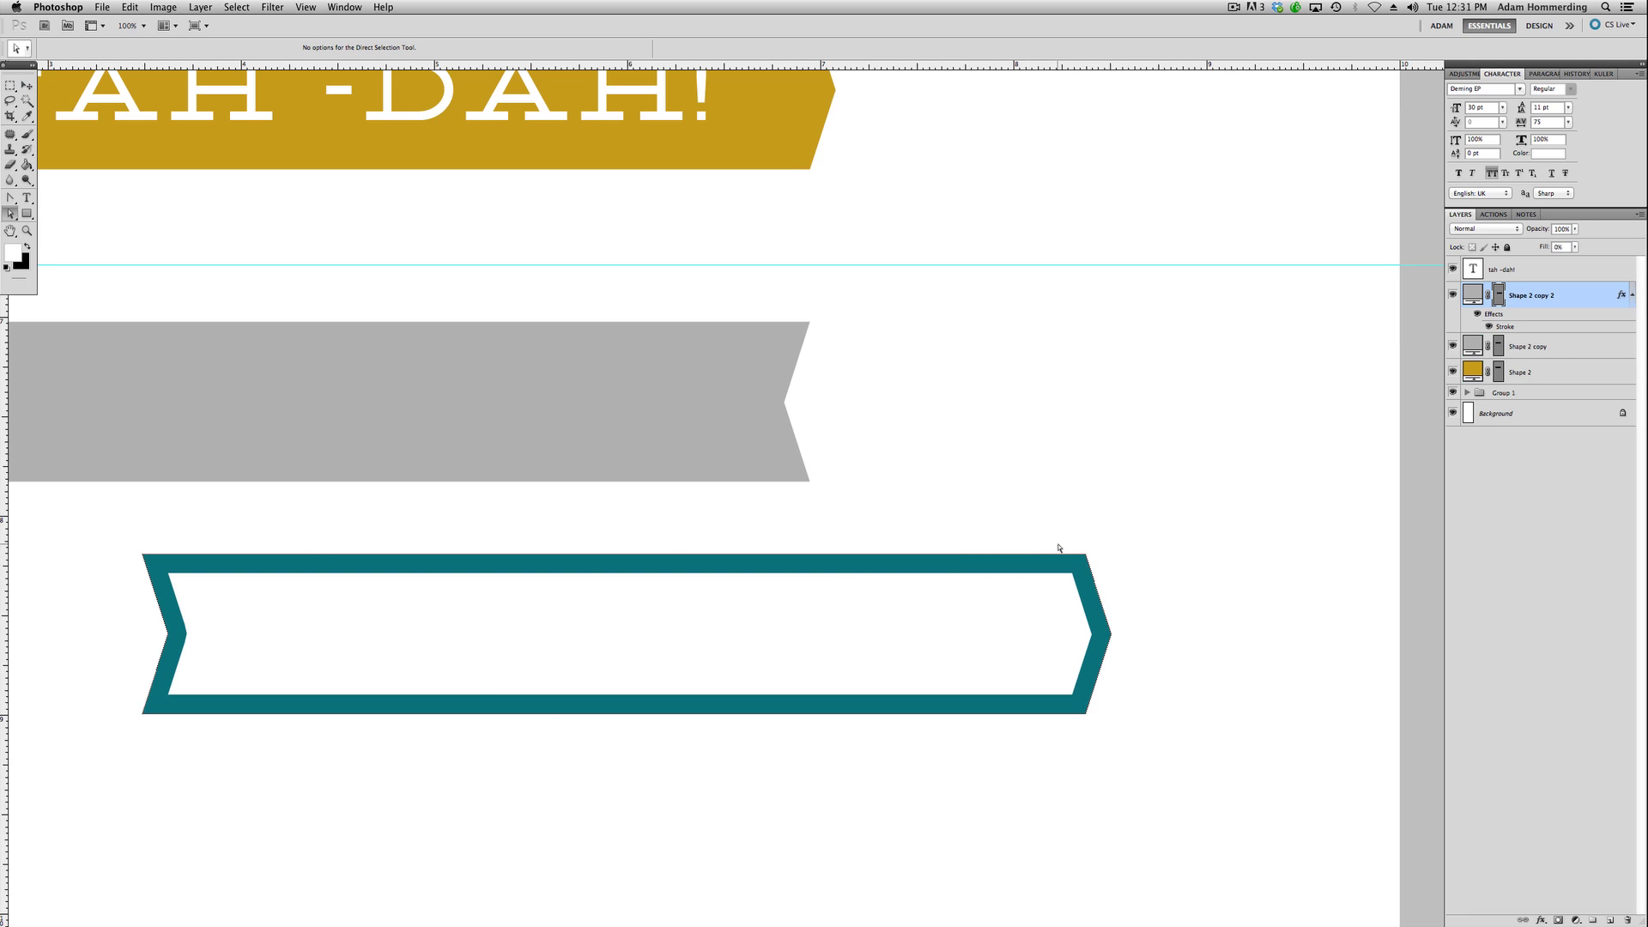
Shorten the teal banner from its pointed end to about 1.8 ruler units wide and fit it against the gold banner's right tip.
left_click(1086, 557)
left_click_drag(1110, 635, 492, 647)
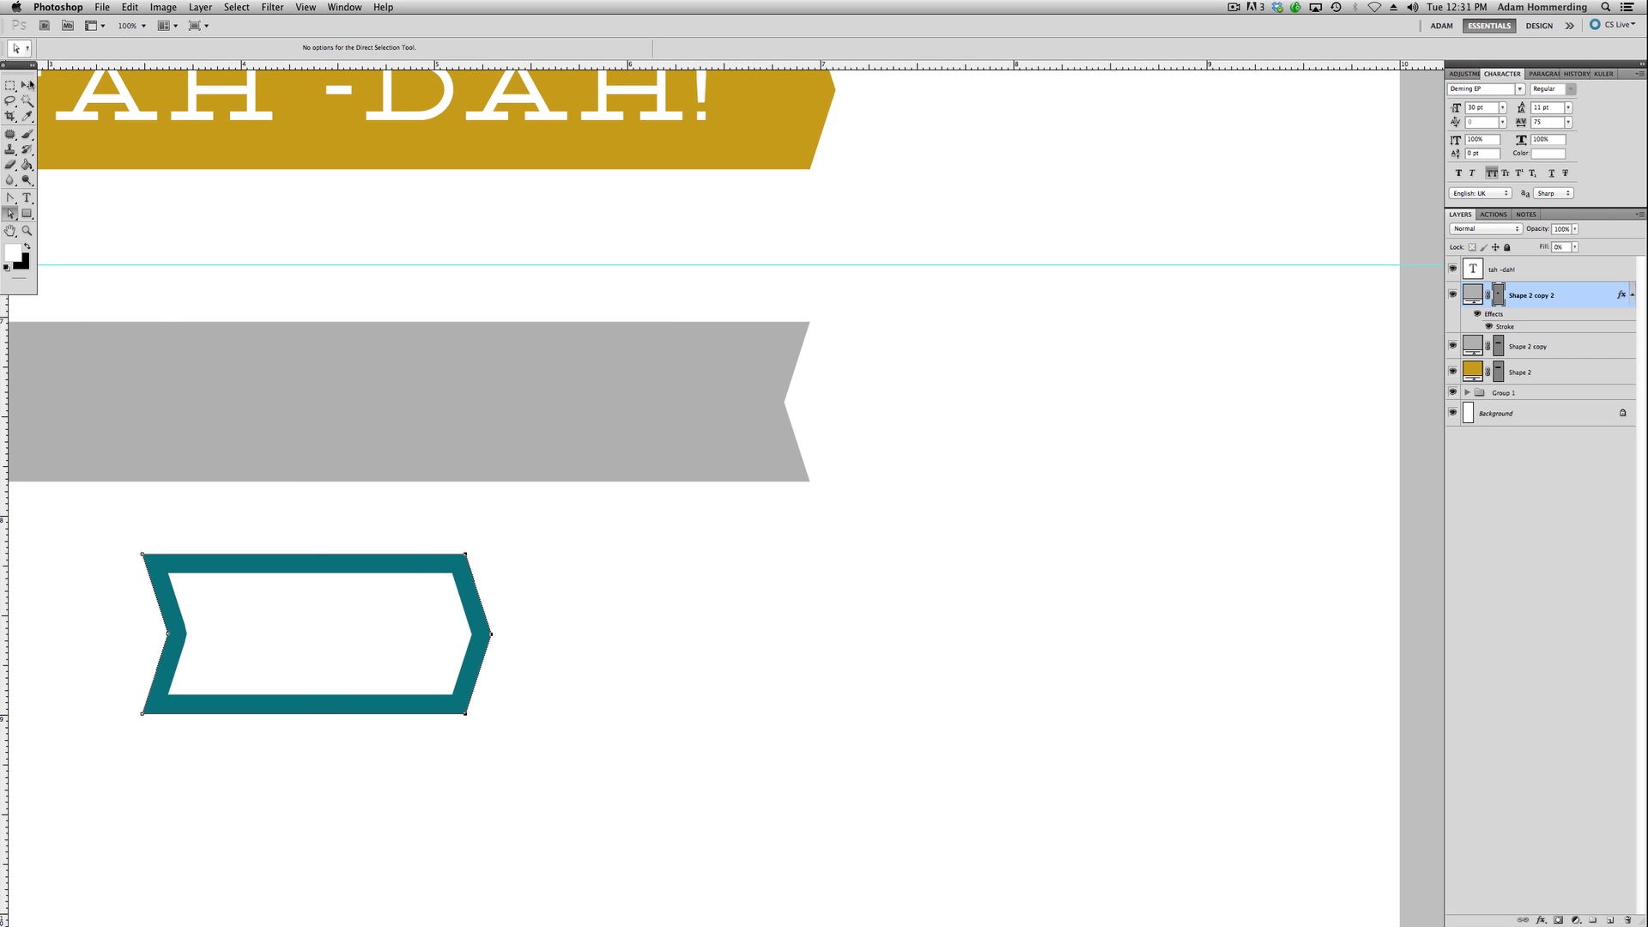
key("v")
left_click(596, 626)
left_click_drag(596, 591, 791, 717)
left_click_drag(649, 704, 1329, 161)
scroll(1259, 306, "up", 3)
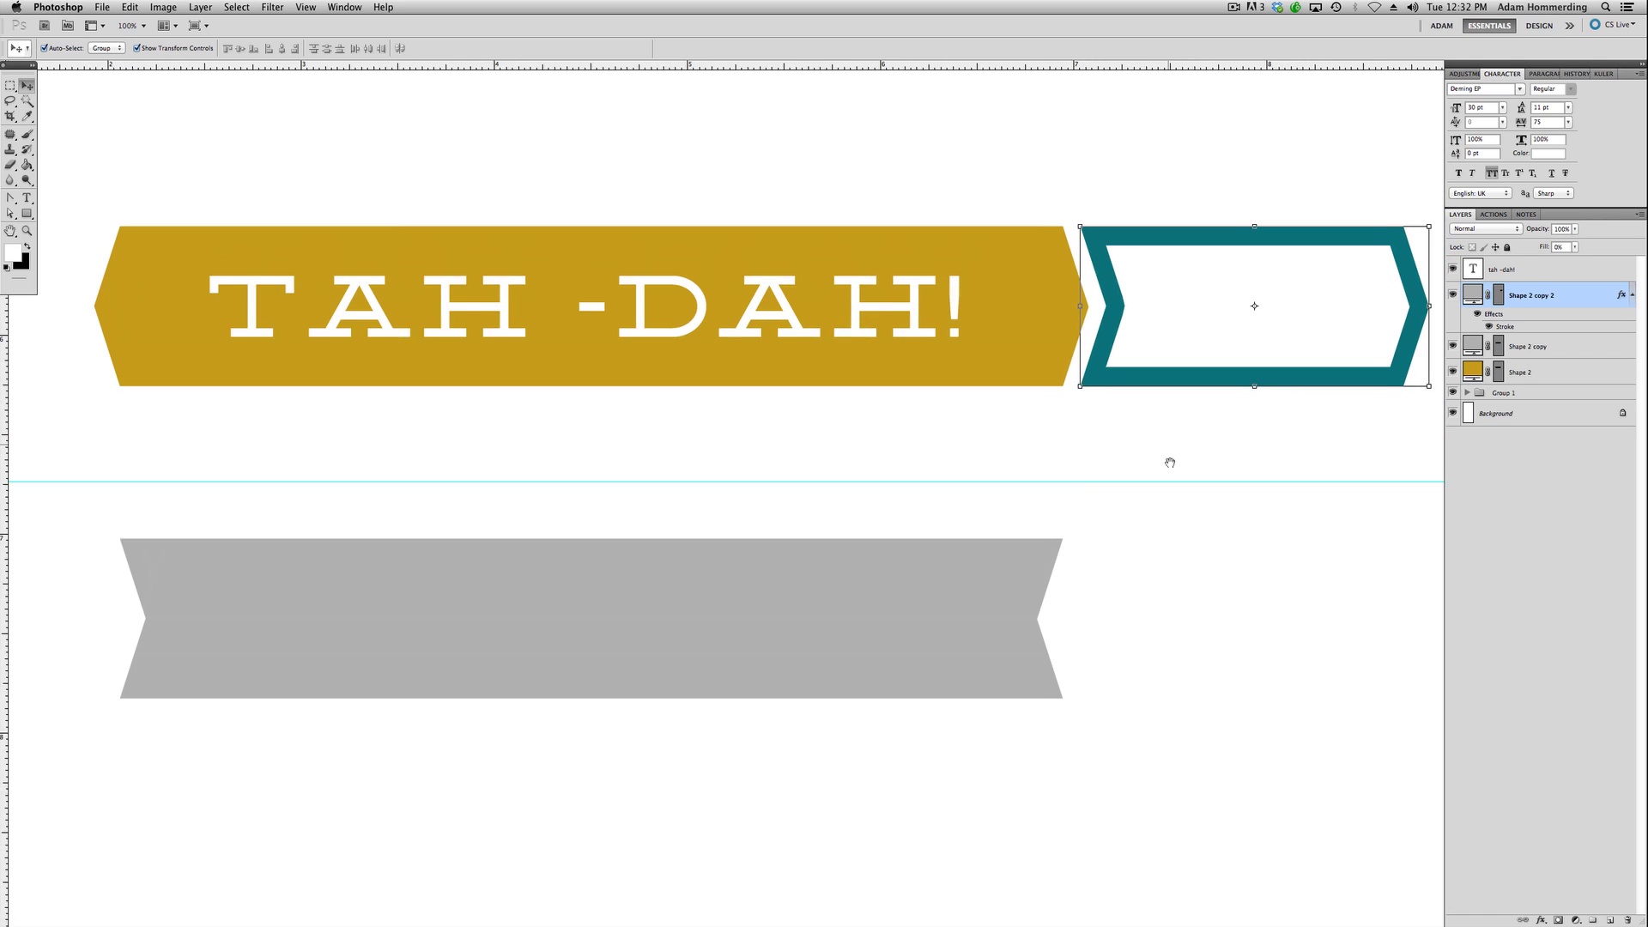
Select the gold banner, its text and the teal arrow together and shift them about 0.6 ruler units to the left.
left_click(852, 224)
left_click_drag(853, 223, 1193, 418)
left_click_drag(1121, 326, 1004, 320)
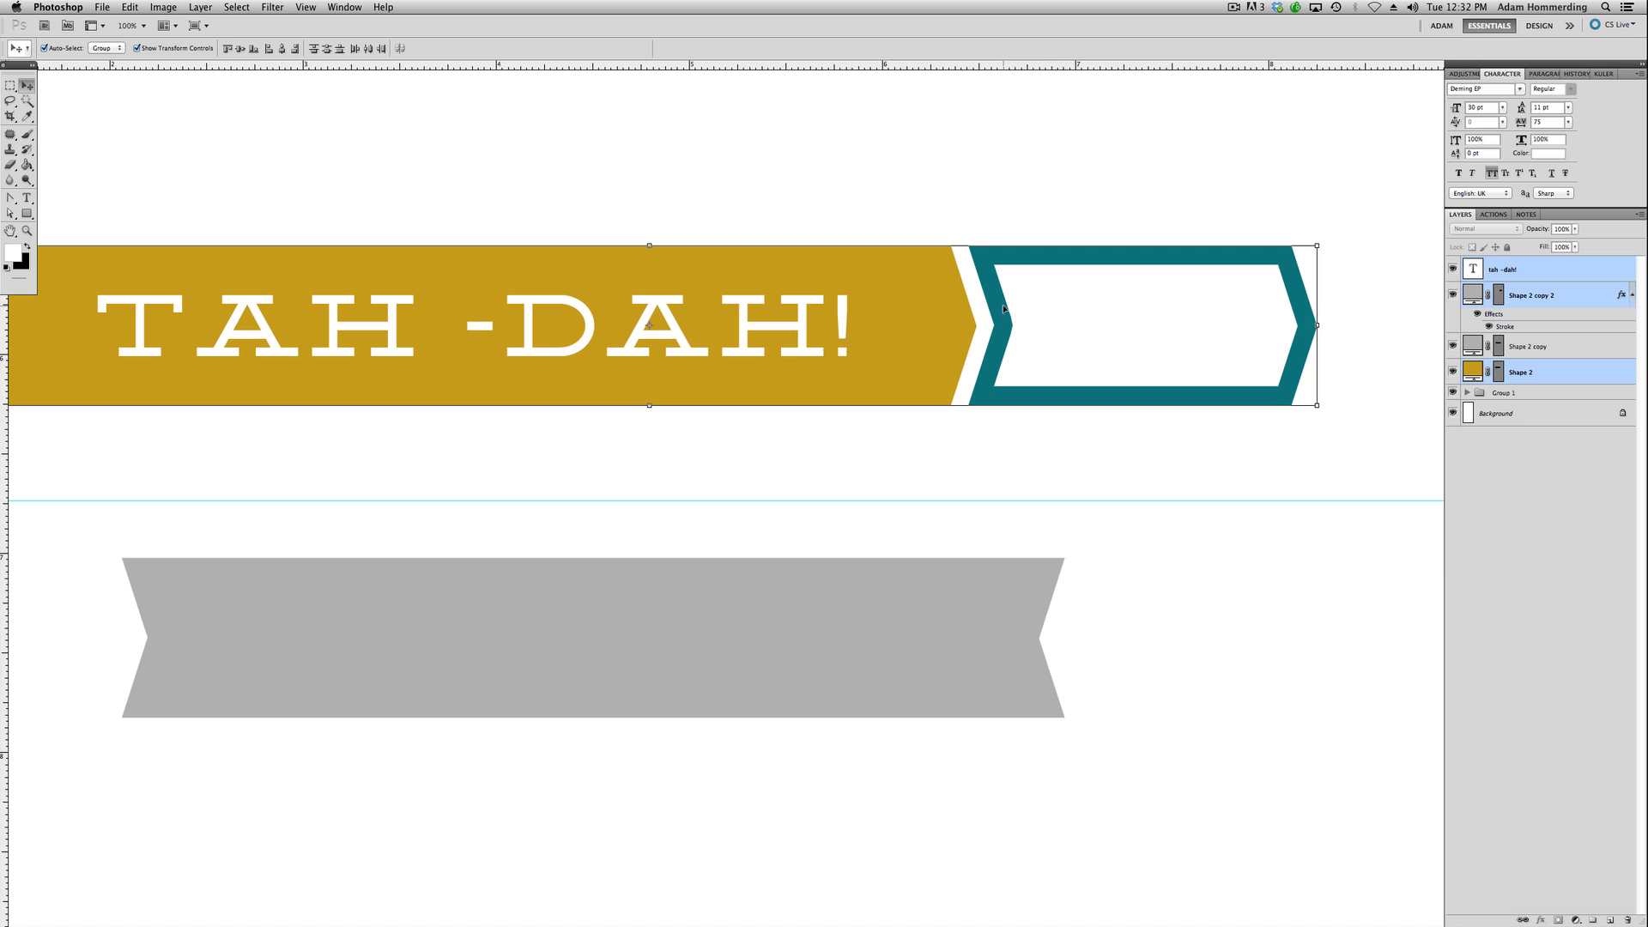
Move the selected gold and teal banner combination straight down to just below the grey notched banner and deselect it.
key("super+minus")
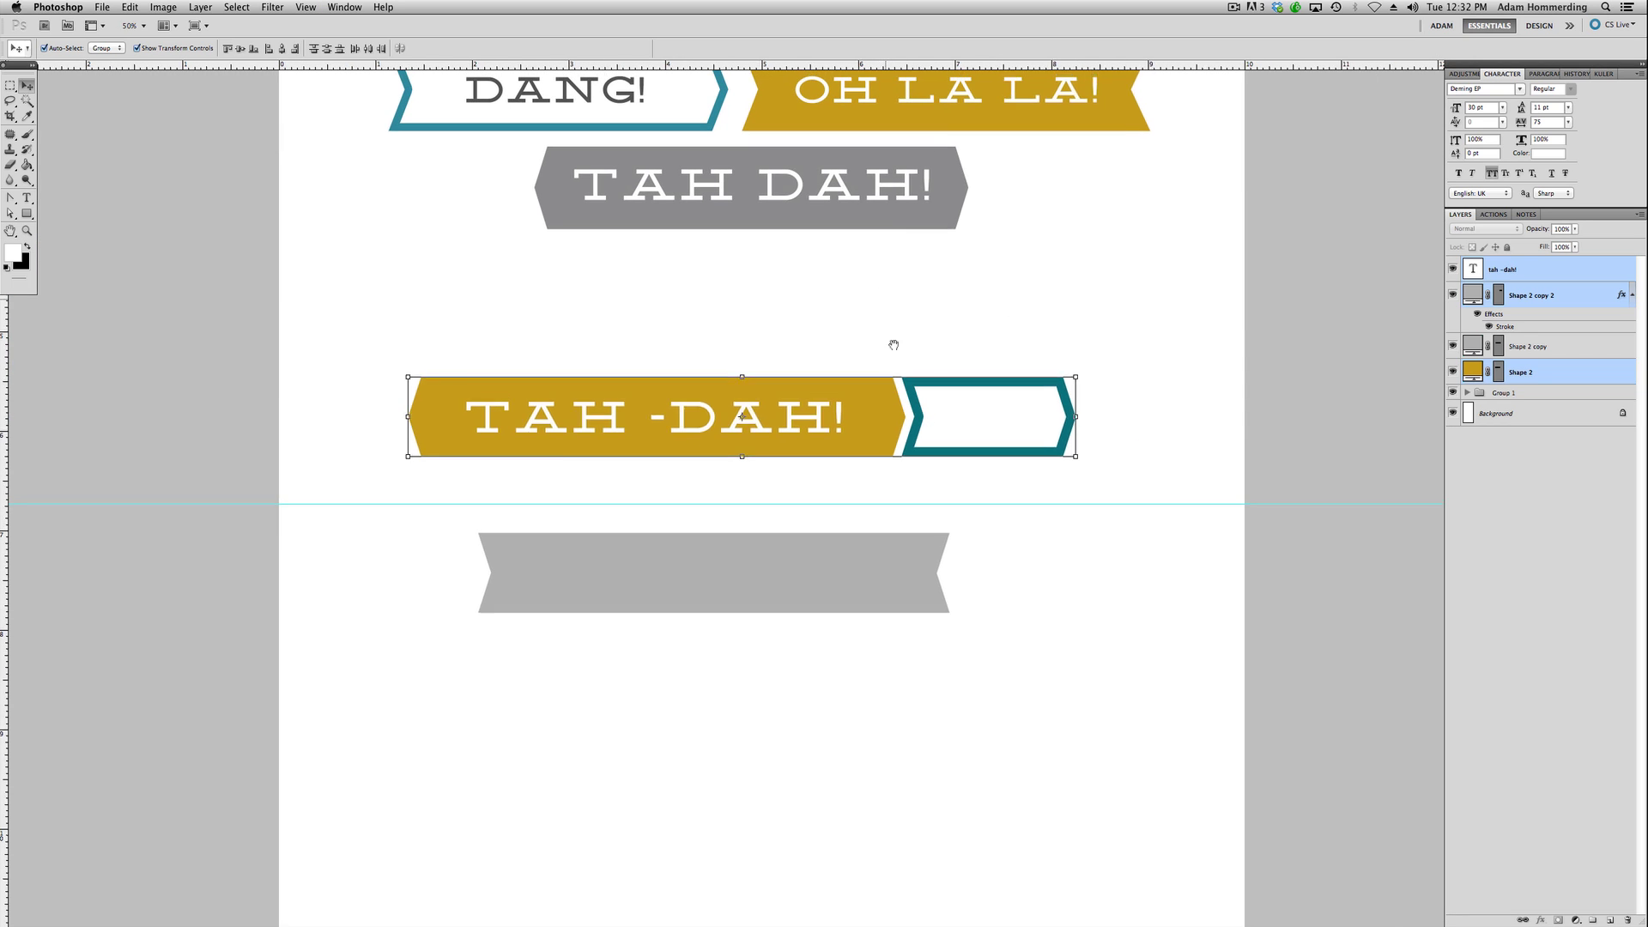
scroll(894, 349, "up", 5)
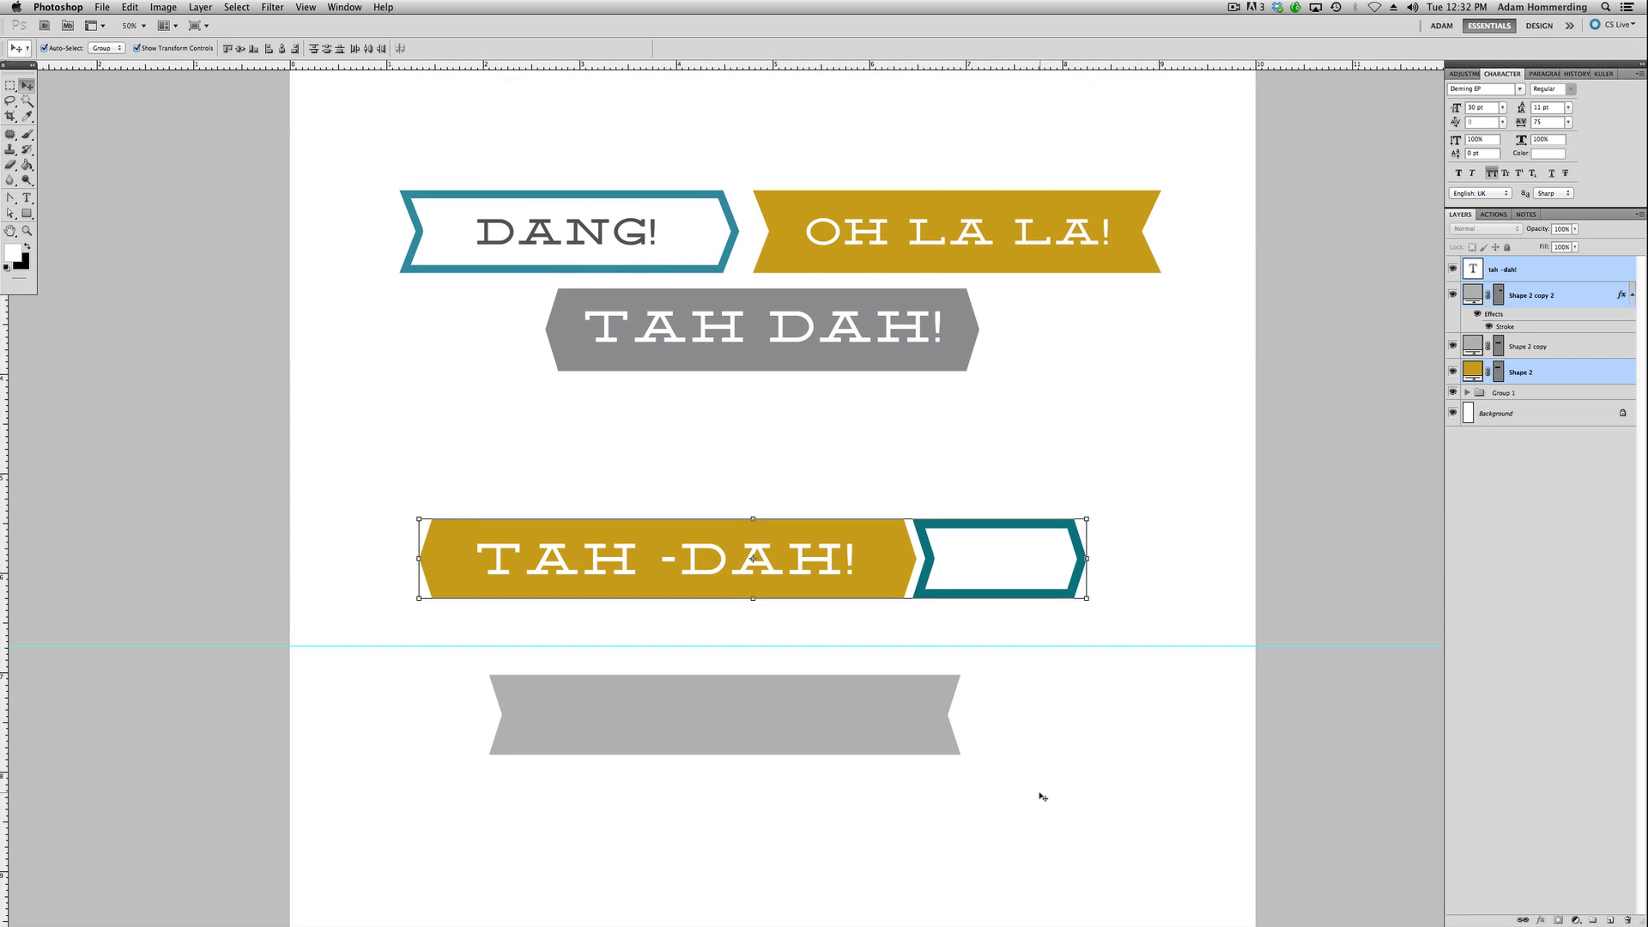
scroll(993, 769, "down", 3)
left_click_drag(919, 673, 920, 732)
left_click(919, 816)
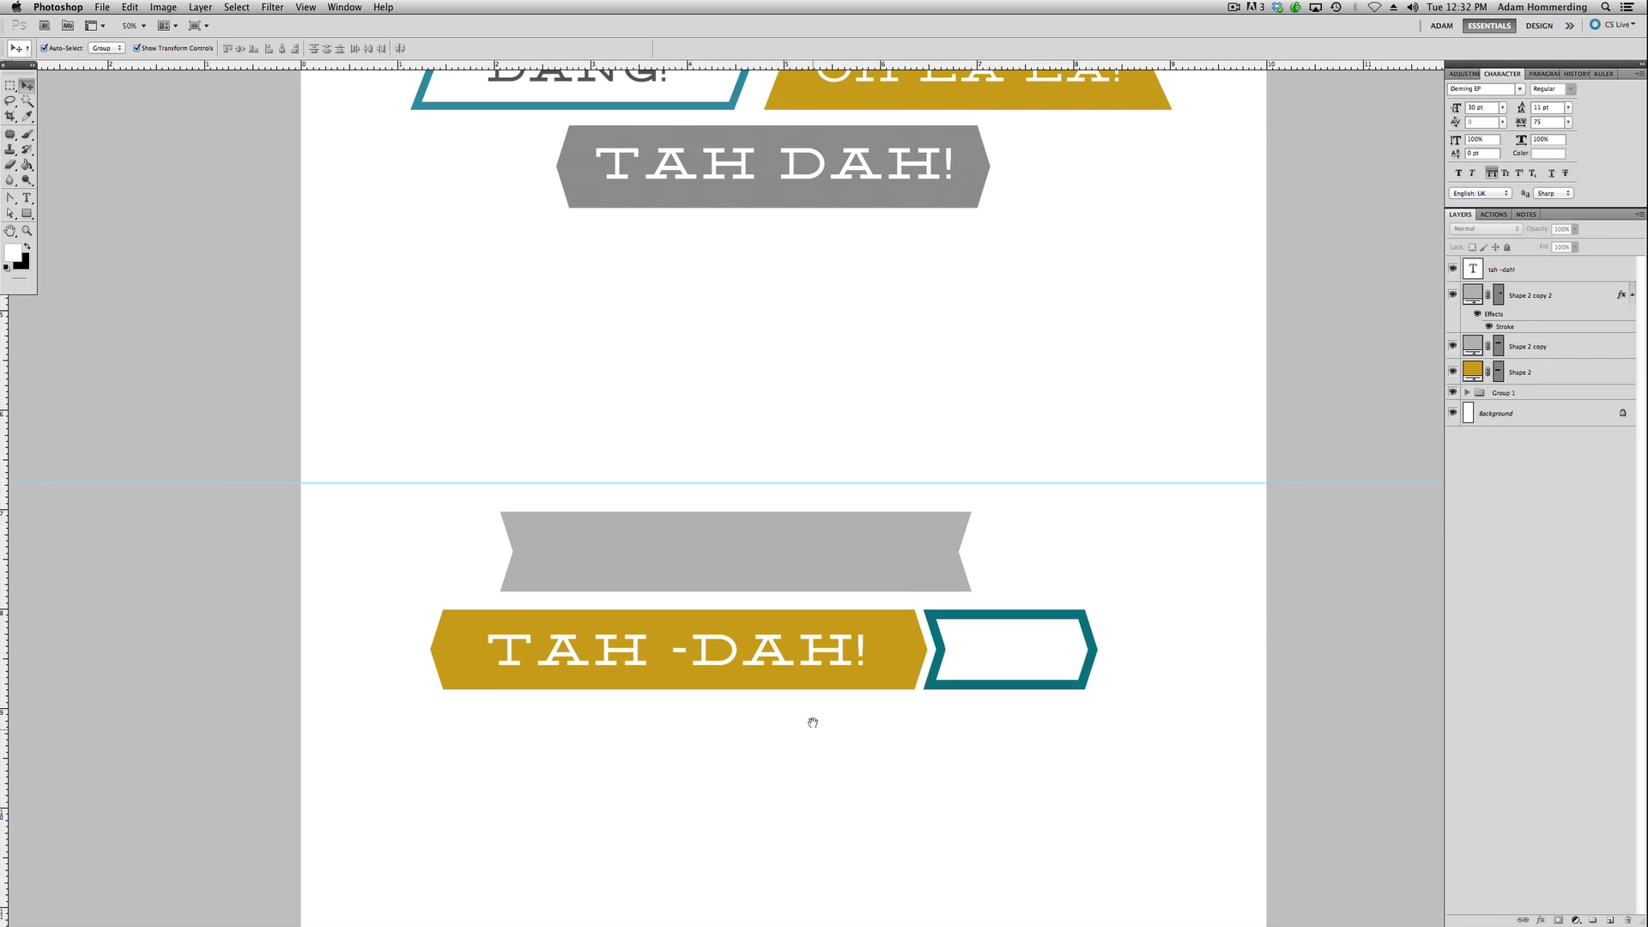
scroll(809, 721, "down", 3)
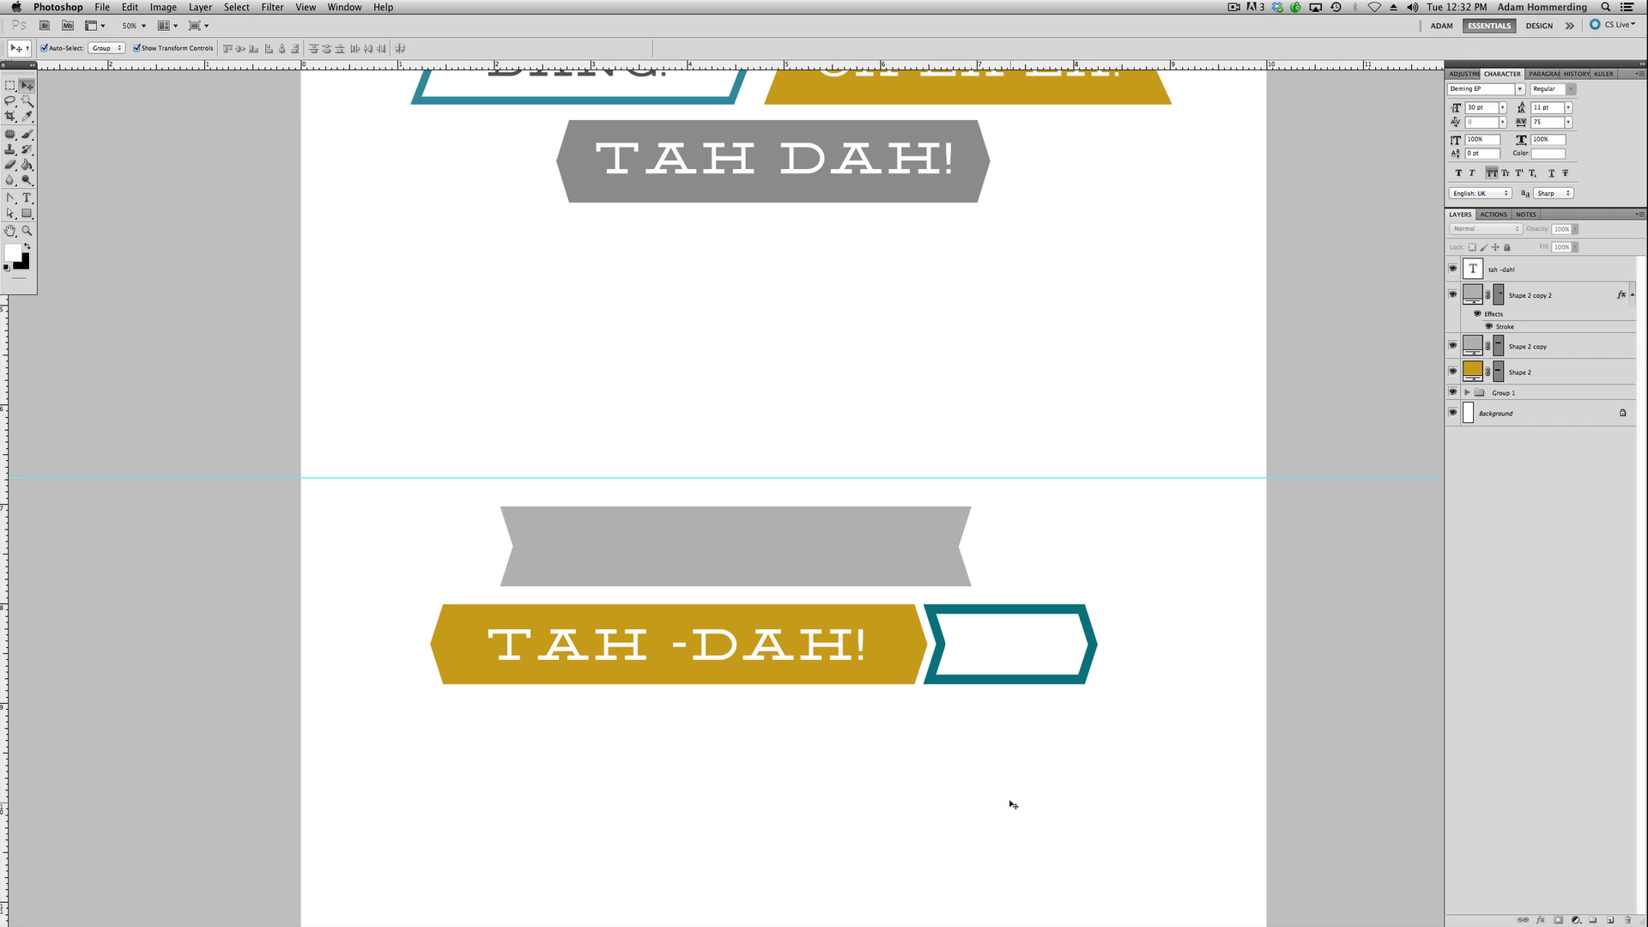